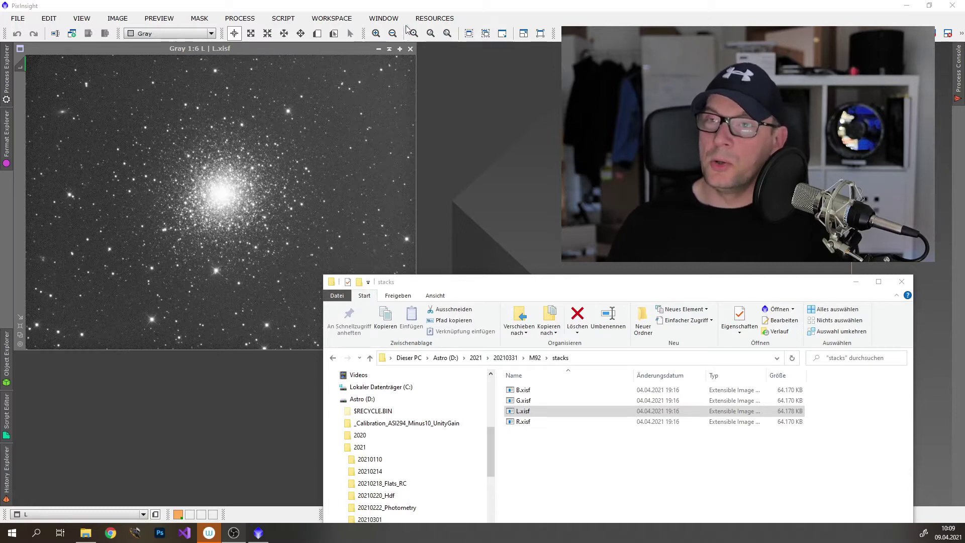
- Close the L.xisf stack image and open the L subfolder of the M92 folder in File Explorer
{"action": "left_click", "coordinate": [410, 49]}
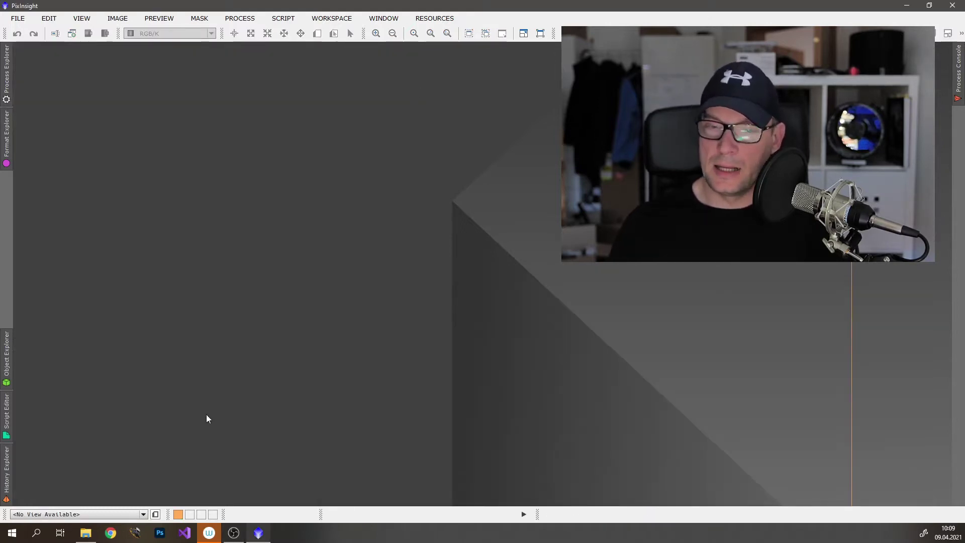
{"action": "left_click", "coordinate": [86, 532]}
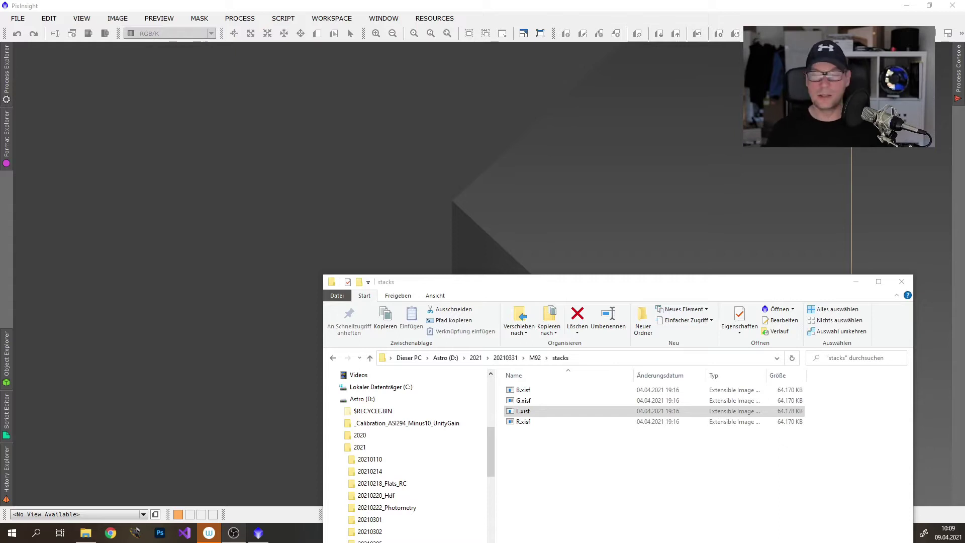
{"action": "left_click", "coordinate": [534, 358]}
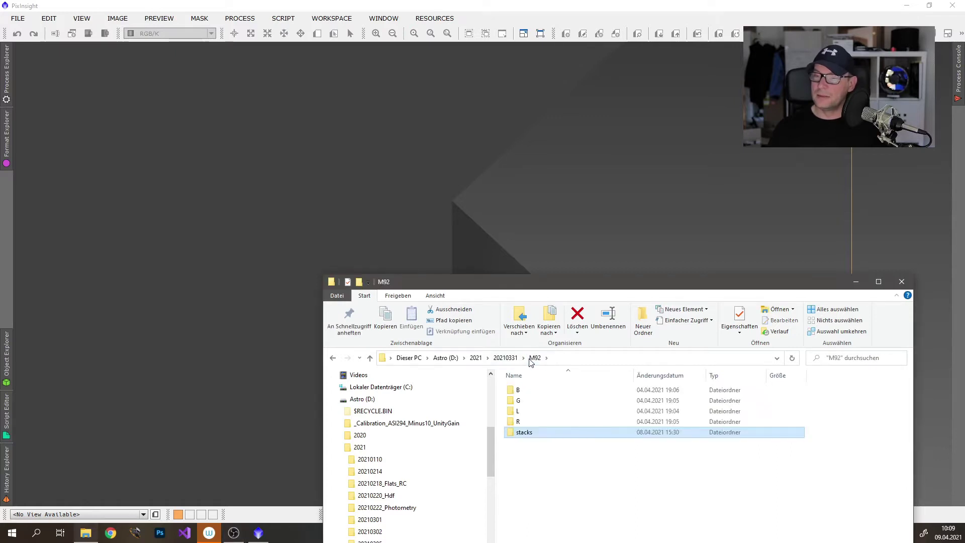
{"action": "double_click", "coordinate": [520, 412]}
{"action": "left_click_drag", "start_coordinate": [495, 287], "coordinate": [516, 115]}
- Select the raw light frame M92_120sec_1x1_L_0020.fit in the L folder
{"action": "scroll", "coordinate": [613, 312], "scroll_direction": "down", "scroll_amount": 20}
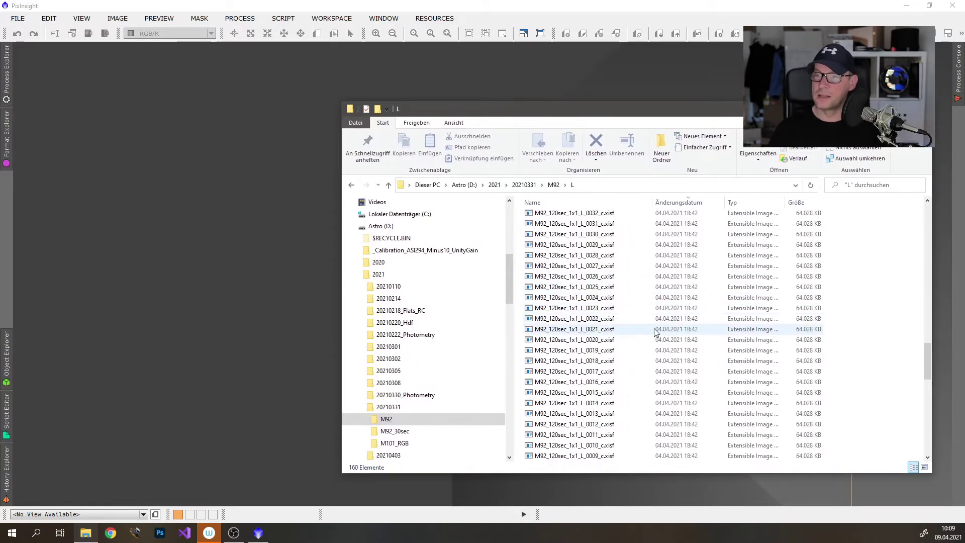
{"action": "scroll", "coordinate": [663, 342], "scroll_direction": "down", "scroll_amount": 4}
{"action": "scroll", "coordinate": [670, 347], "scroll_direction": "down", "scroll_amount": 5}
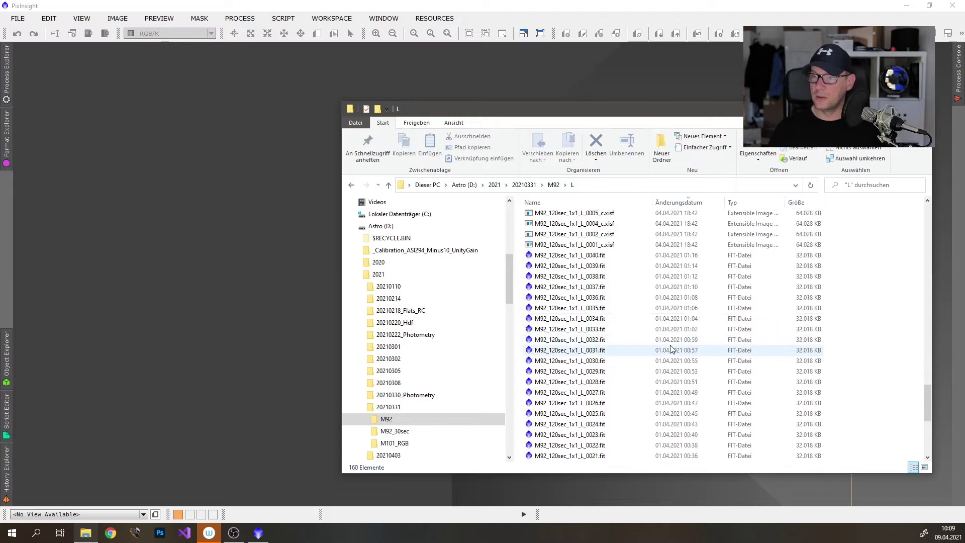
{"action": "scroll", "coordinate": [606, 387], "scroll_direction": "down", "scroll_amount": 2}
{"action": "left_click", "coordinate": [602, 403]}
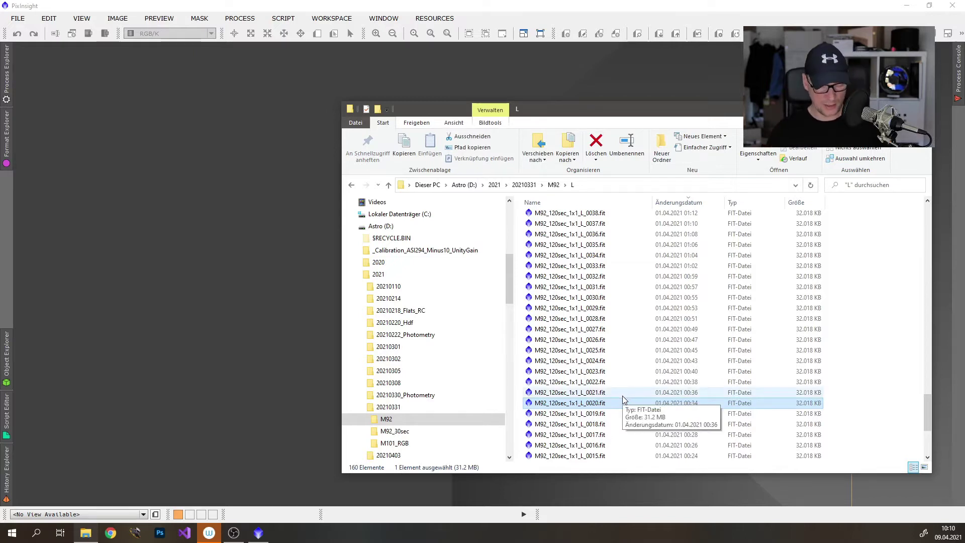
- Add the _c, _c_cc and _c_cc_r versions of frame 0020 to the selection and open all four images in PixInsight
{"action": "scroll", "coordinate": [620, 397], "scroll_direction": "up", "scroll_amount": 4}
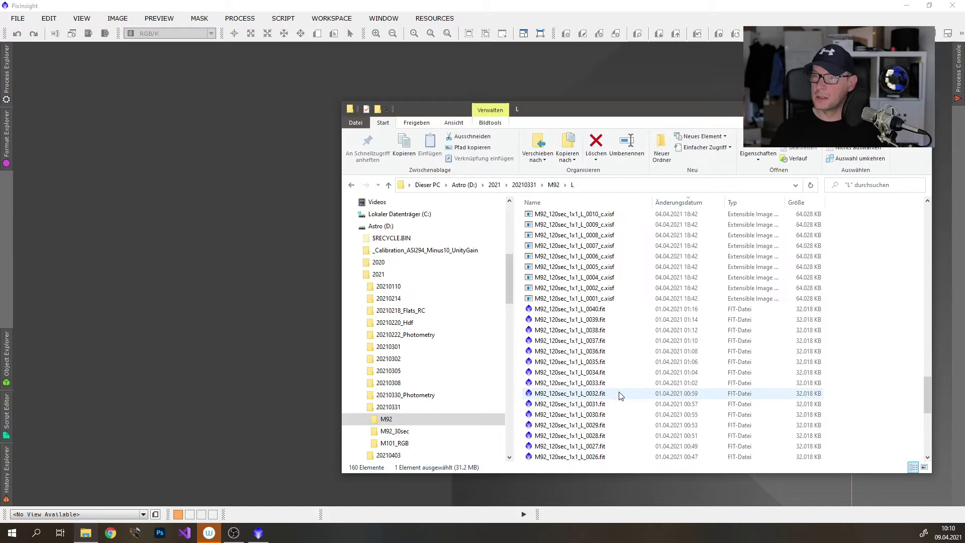
{"action": "scroll", "coordinate": [618, 395], "scroll_direction": "up", "scroll_amount": 5}
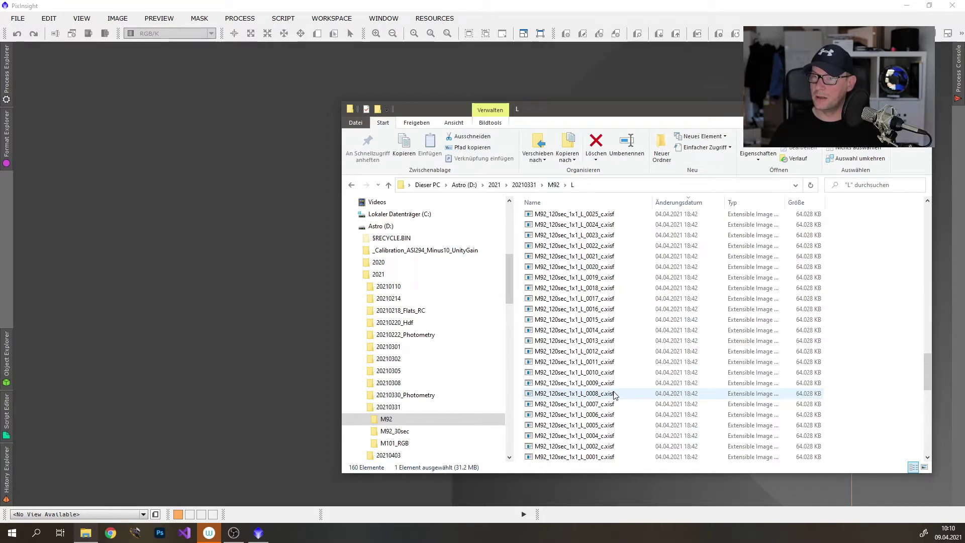
{"action": "scroll", "coordinate": [606, 347], "scroll_direction": "up", "scroll_amount": 2}
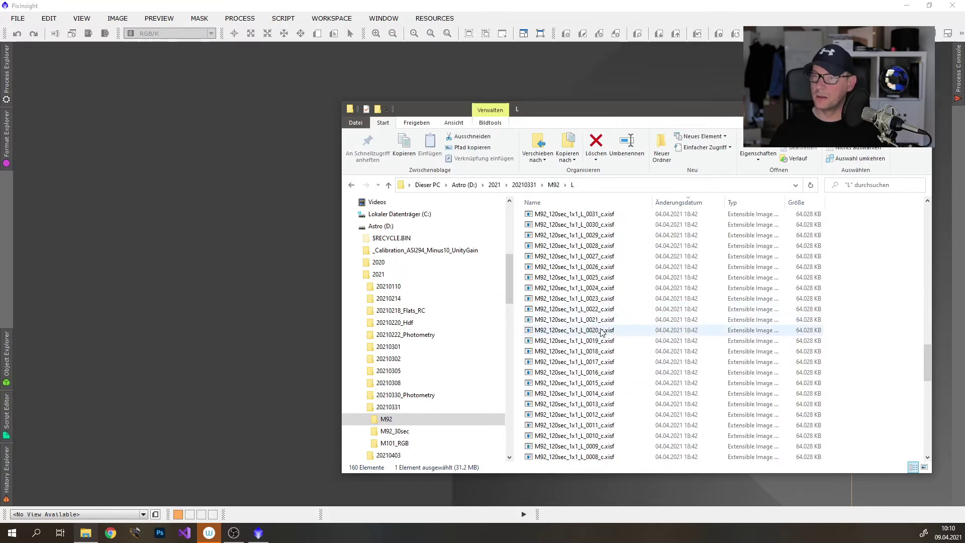
{"action": "scroll", "coordinate": [613, 327], "scroll_direction": "up", "scroll_amount": 10}
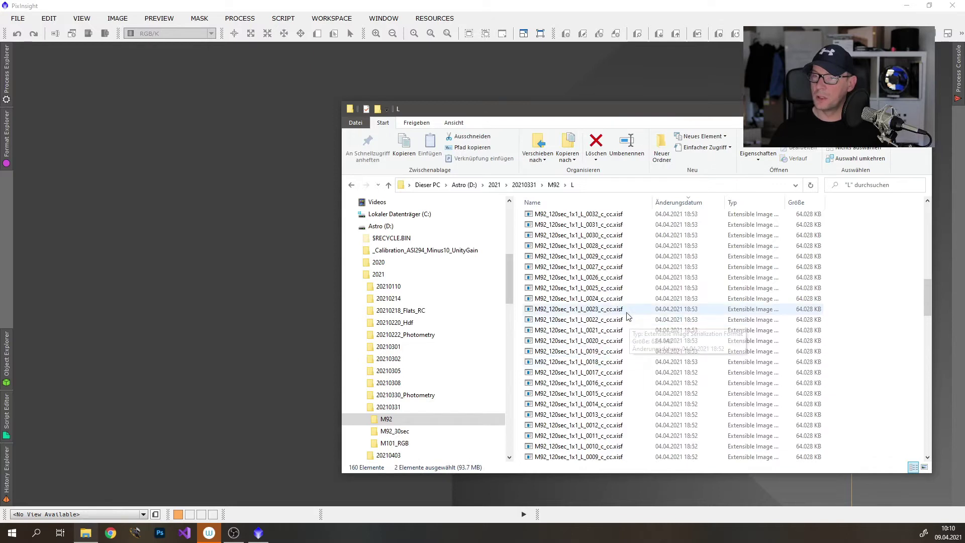
{"action": "scroll", "coordinate": [616, 299], "scroll_direction": "up", "scroll_amount": 10}
{"action": "scroll", "coordinate": [604, 278], "scroll_direction": "up", "scroll_amount": 1}
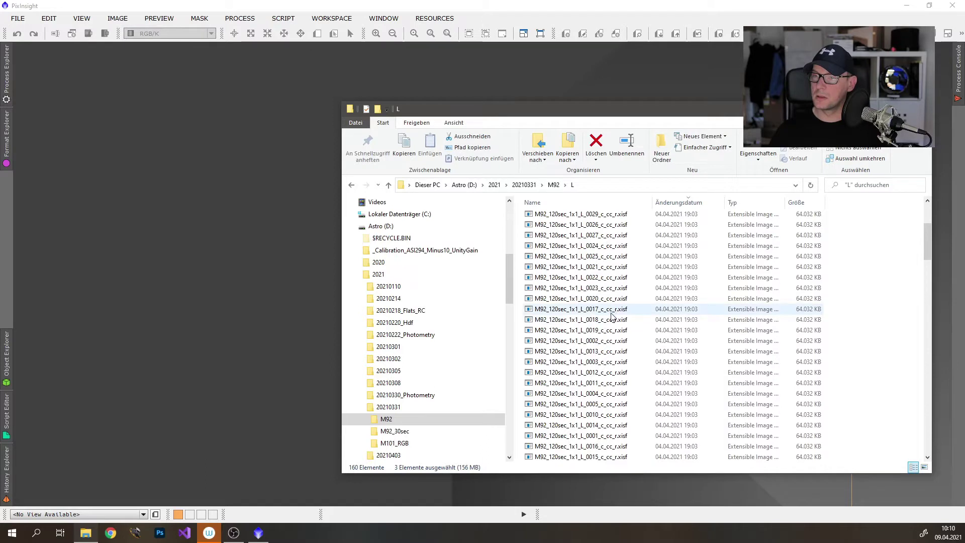
{"action": "scroll", "coordinate": [613, 241], "scroll_direction": "up", "scroll_amount": 4}
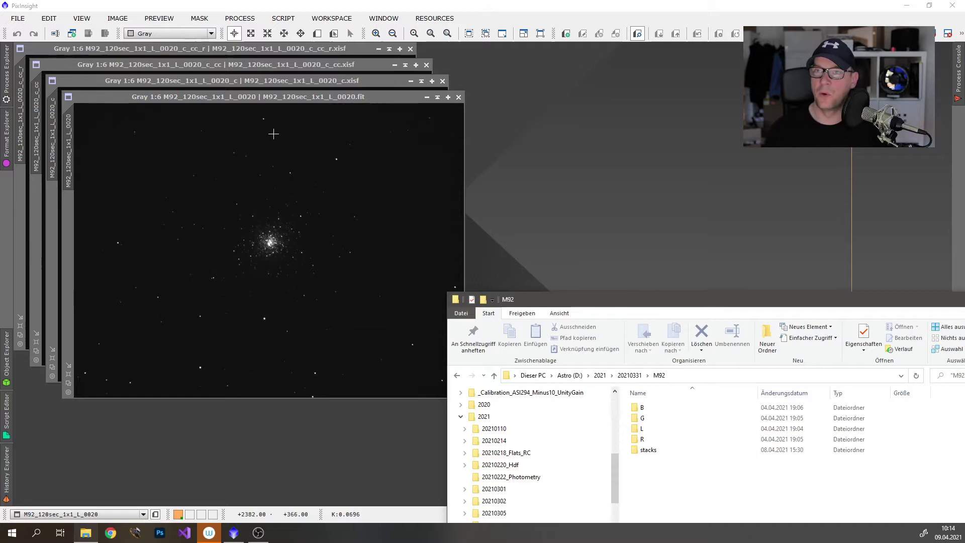
- Apply an automatic screen stretch to the raw frame M92_120sec_1x1_L_0020.fit
{"action": "left_click", "coordinate": [266, 98]}
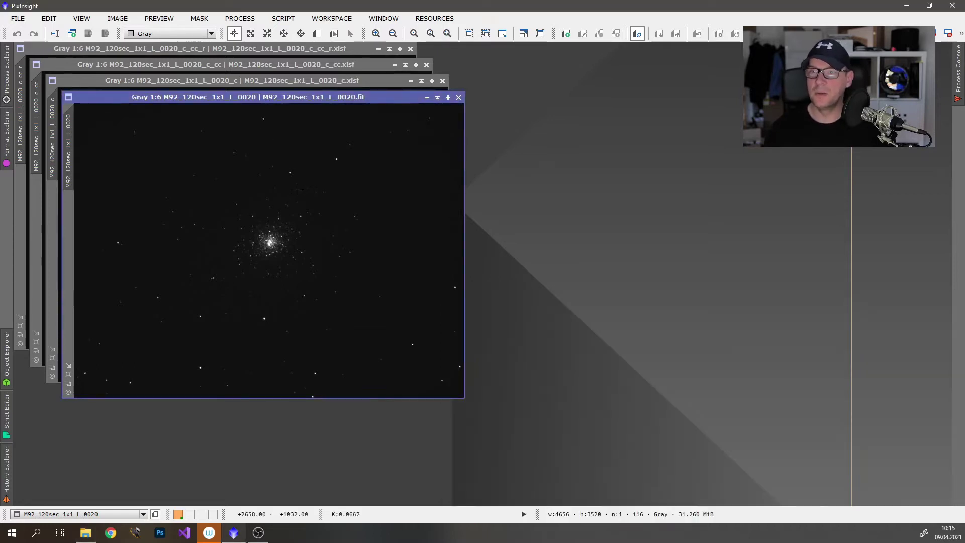
{"action": "scroll", "coordinate": [296, 179], "scroll_direction": "down", "scroll_amount": 1}
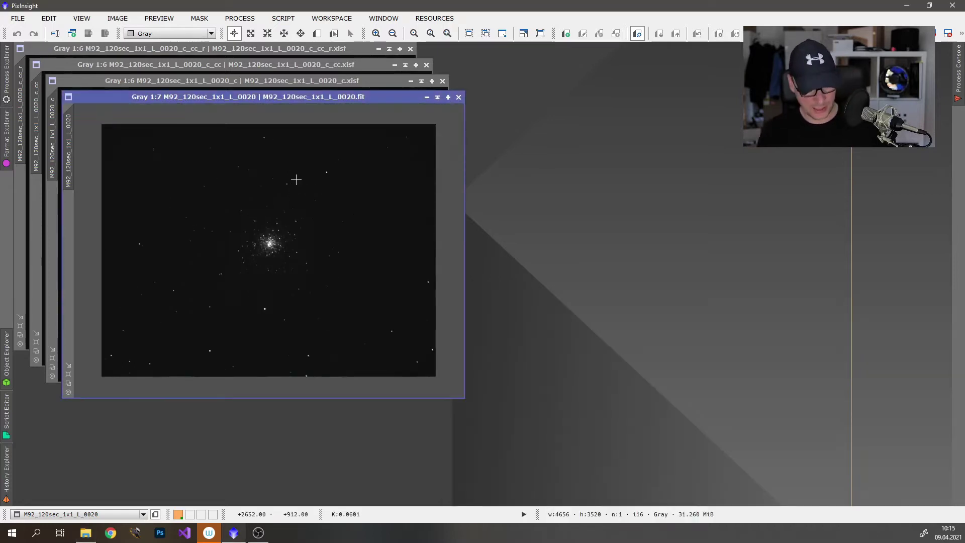
{"action": "key", "text": "ctrl+a"}
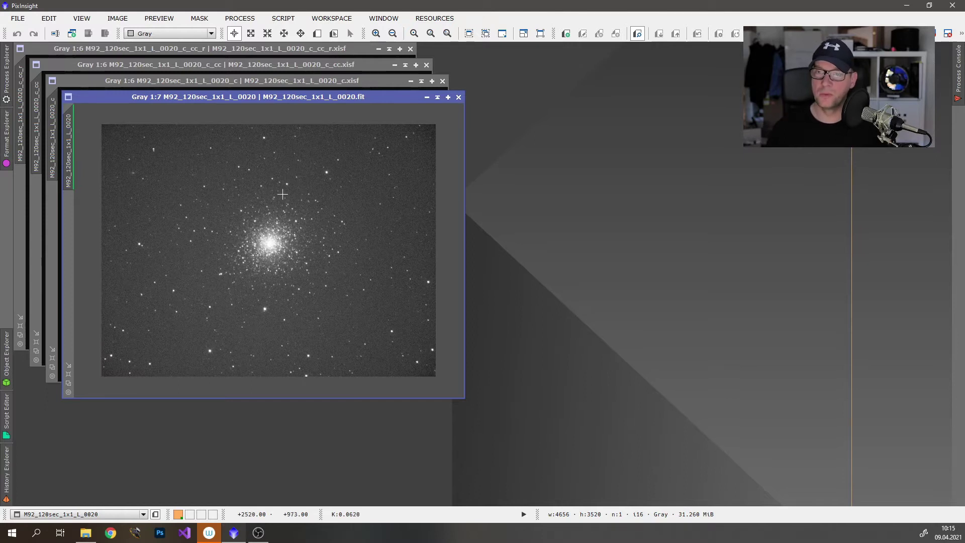
- Examine the star cluster in the stretched raw frame at up to 1:1 magnification and close the image
{"action": "scroll", "coordinate": [229, 254], "scroll_direction": "up", "scroll_amount": 4}
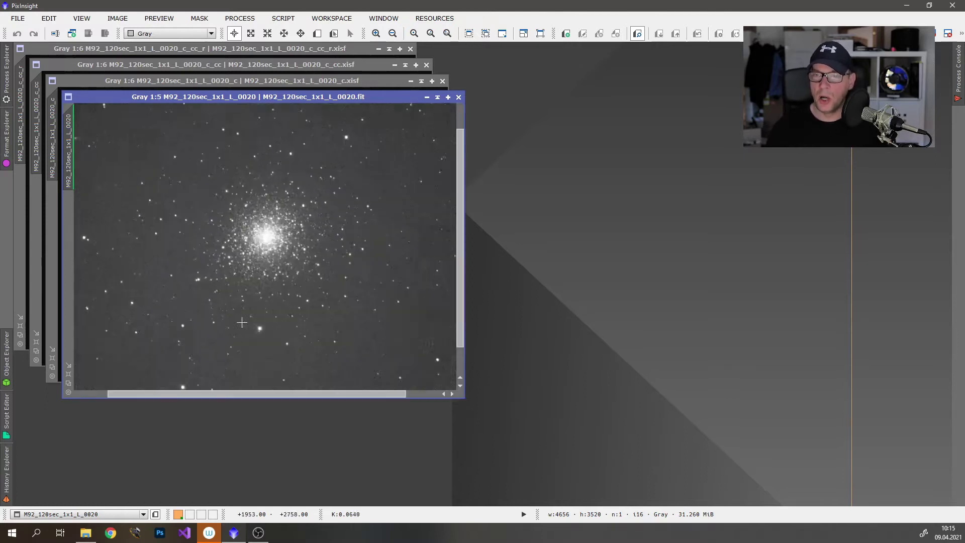
{"action": "scroll", "coordinate": [236, 318], "scroll_direction": "up", "scroll_amount": 2}
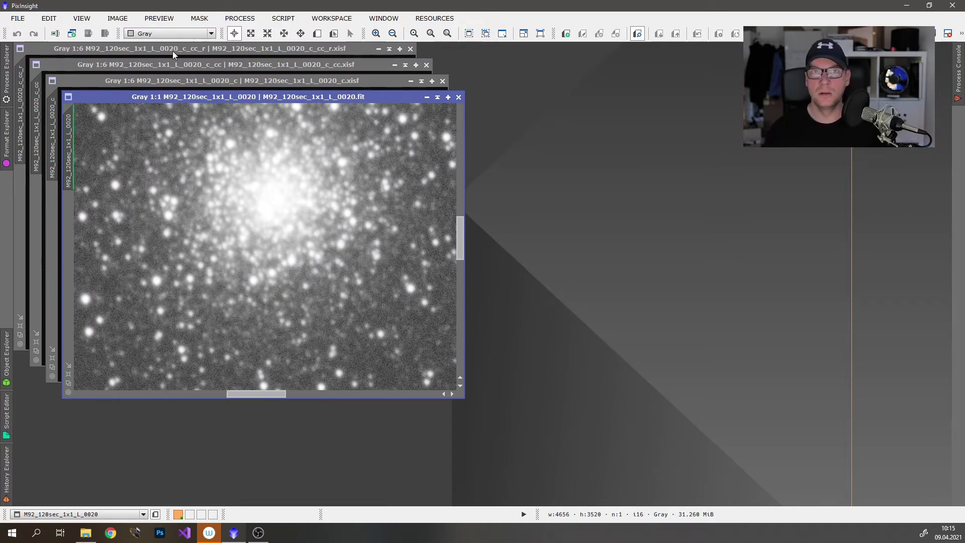
{"action": "scroll", "coordinate": [335, 240], "scroll_direction": "down", "scroll_amount": 1}
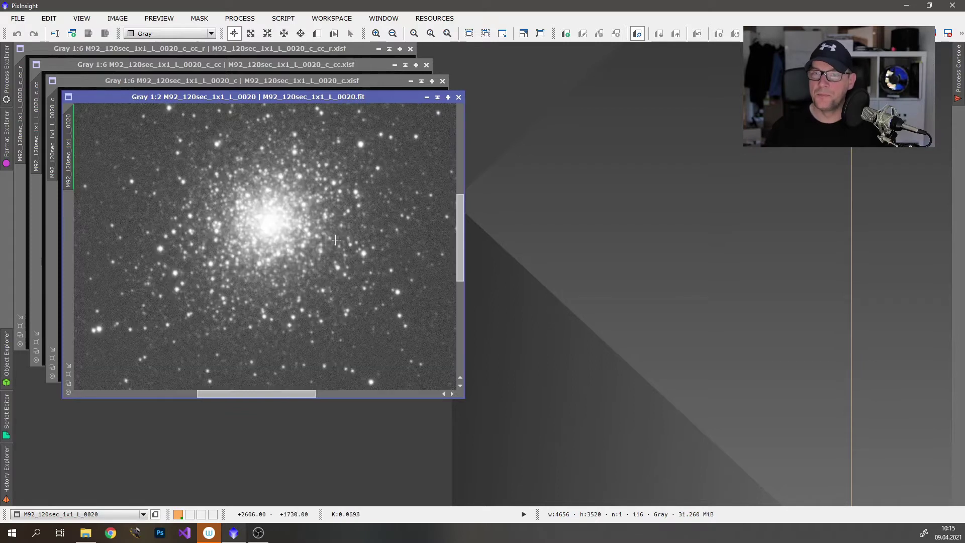
{"action": "scroll", "coordinate": [332, 238], "scroll_direction": "down", "scroll_amount": 5}
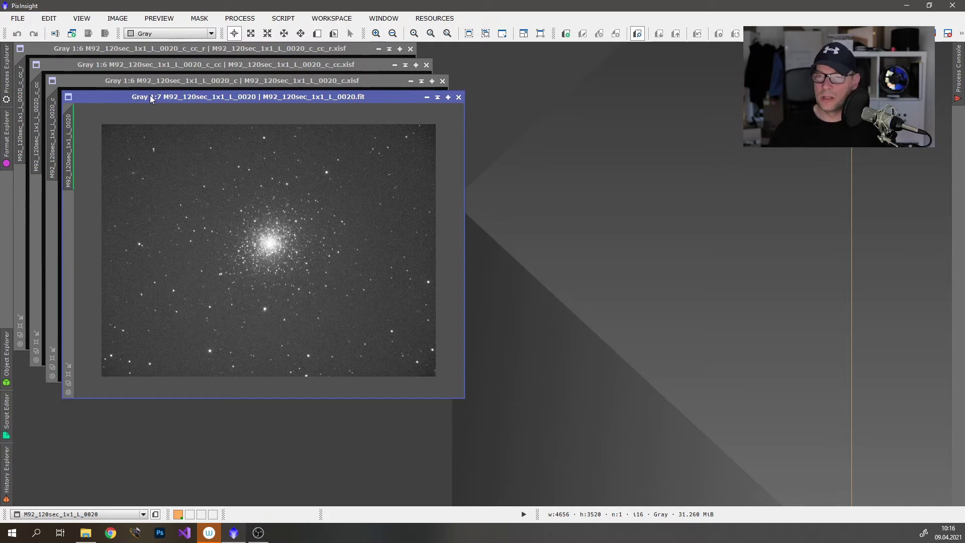
{"action": "left_click", "coordinate": [458, 97]}
- Apply an automatic screen stretch to M92_120sec_1x1_L_0020_c.xisf and enlarge its image window
{"action": "left_click_drag", "start_coordinate": [334, 80], "coordinate": [340, 83]}
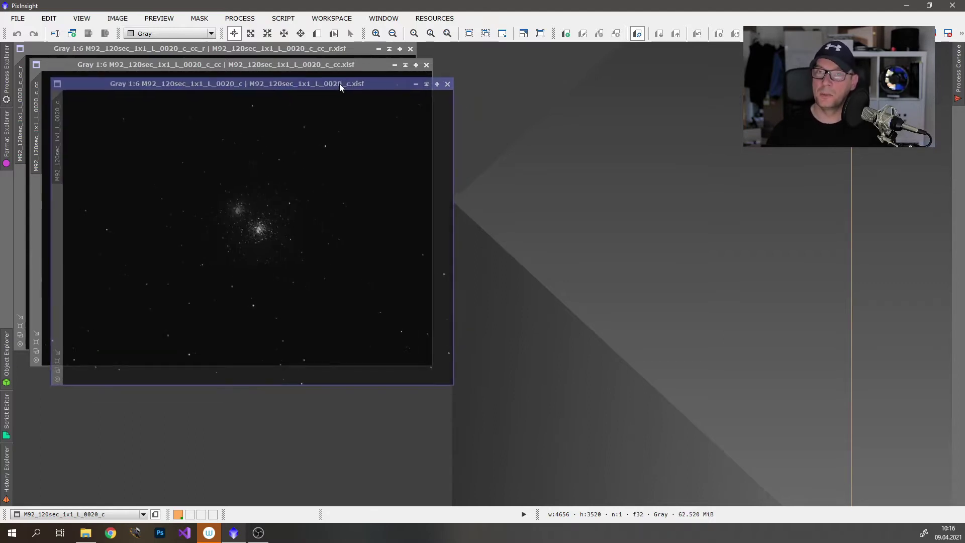
{"action": "scroll", "coordinate": [329, 193], "scroll_direction": "down", "scroll_amount": 1}
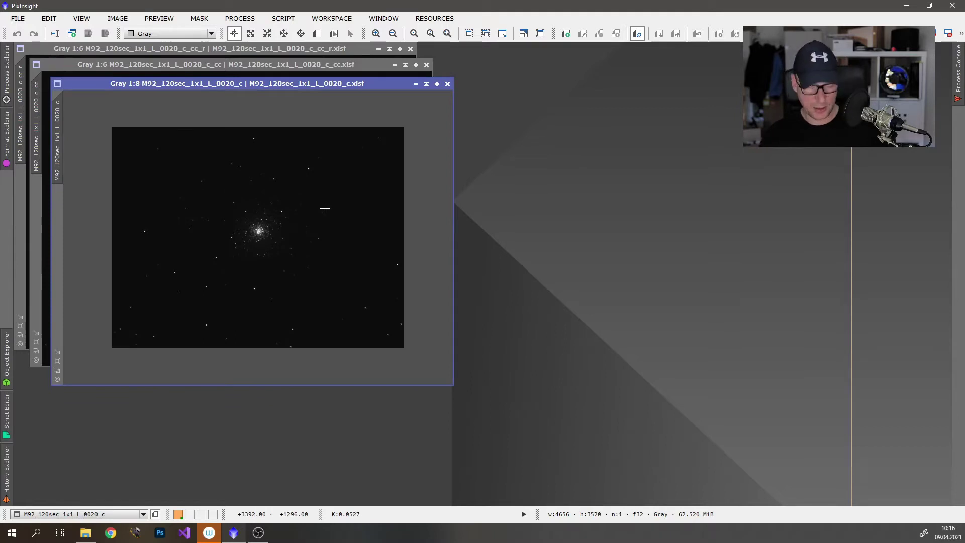
{"action": "key", "text": "ctrl+a"}
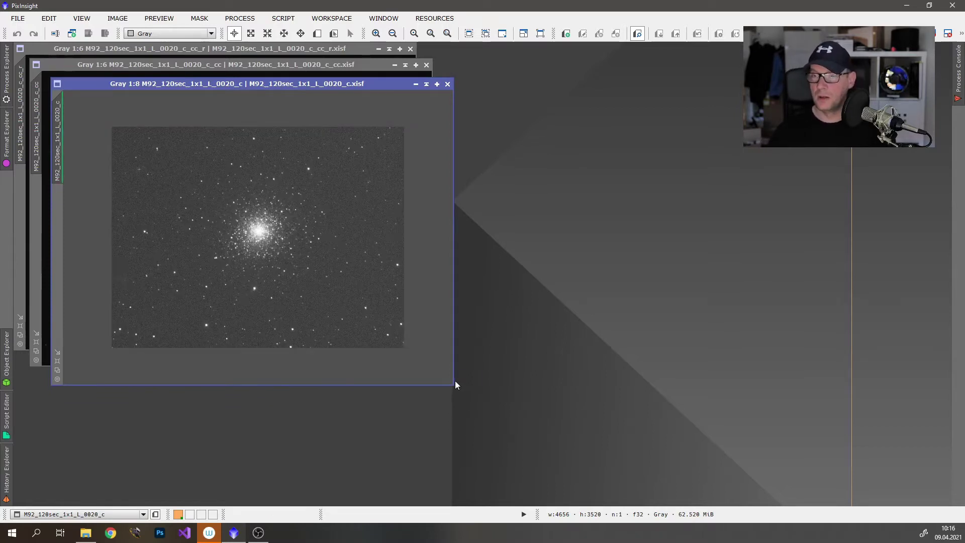
{"action": "left_click_drag", "start_coordinate": [451, 384], "coordinate": [576, 468]}
- Examine the stars and background noise beside the cluster in the _c frame at up to 2:1 magnification
{"action": "scroll", "coordinate": [303, 297], "scroll_direction": "up", "scroll_amount": 1}
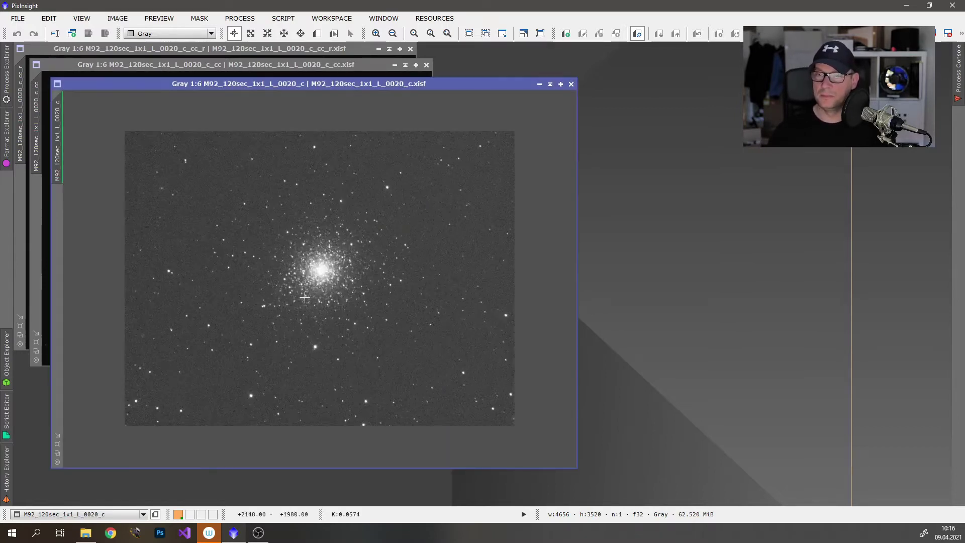
{"action": "scroll", "coordinate": [304, 297], "scroll_direction": "up", "scroll_amount": 3}
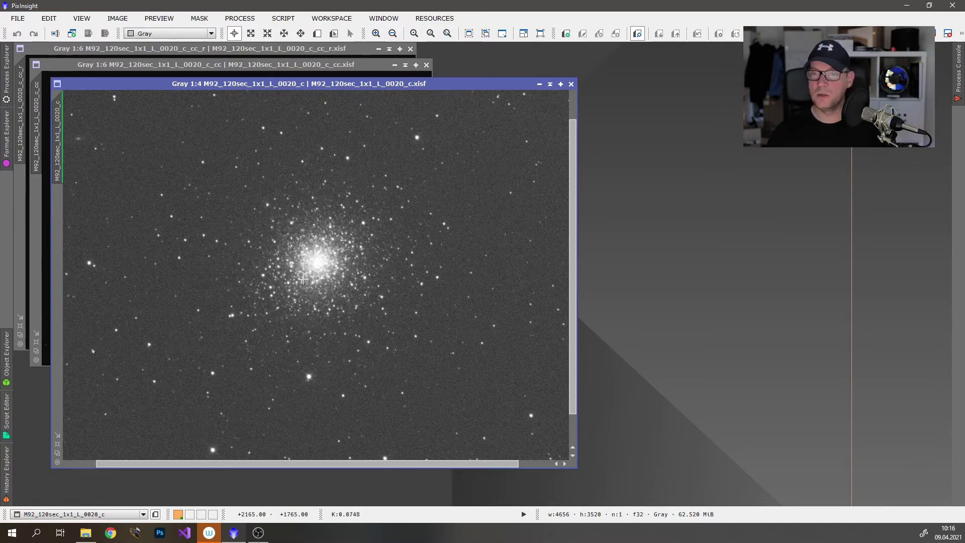
{"action": "left_click_drag", "start_coordinate": [399, 463], "coordinate": [517, 468]}
{"action": "scroll", "coordinate": [374, 371], "scroll_direction": "up", "scroll_amount": 1}
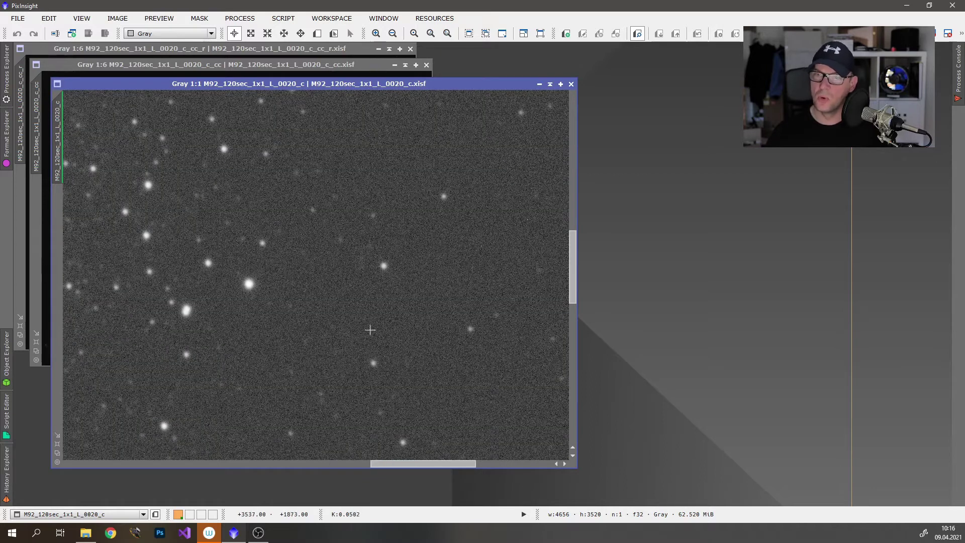
{"action": "scroll", "coordinate": [368, 327], "scroll_direction": "down", "scroll_amount": 2}
{"action": "scroll", "coordinate": [370, 328], "scroll_direction": "up", "scroll_amount": 3}
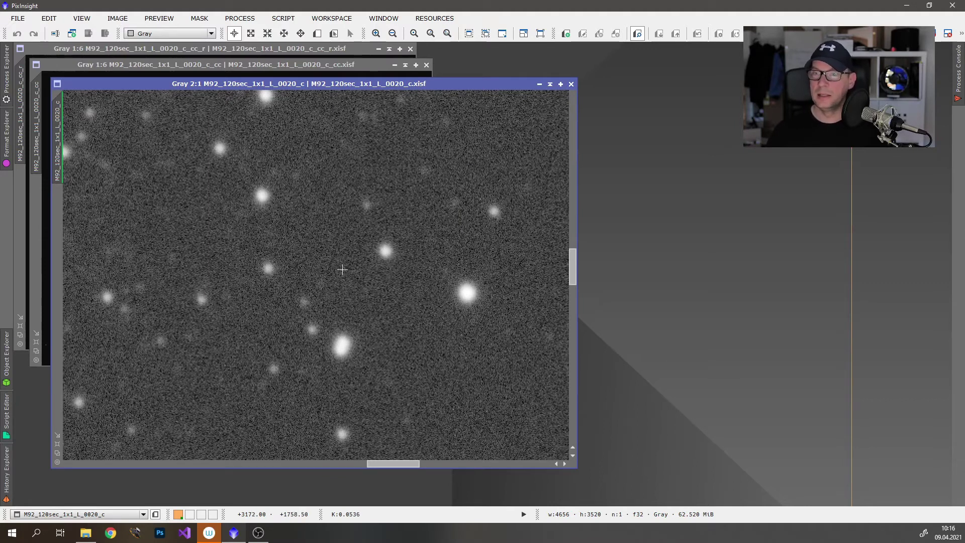
{"action": "scroll", "coordinate": [349, 291], "scroll_direction": "down", "scroll_amount": 5}
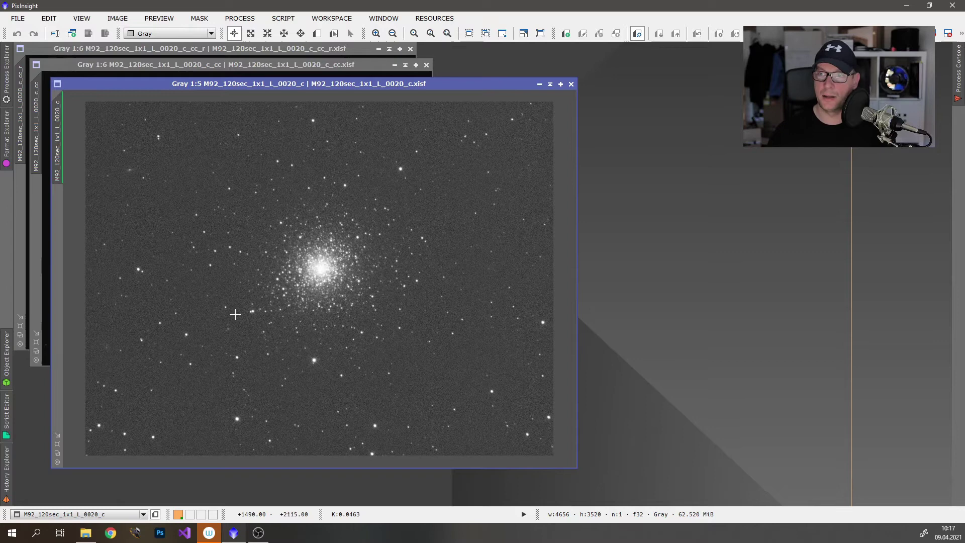
- Inspect the _c frame's sky background for hot pixels at up to 6:1 magnification and close the image
{"action": "scroll", "coordinate": [244, 323], "scroll_direction": "up", "scroll_amount": 3}
{"action": "scroll", "coordinate": [244, 323], "scroll_direction": "up", "scroll_amount": 1}
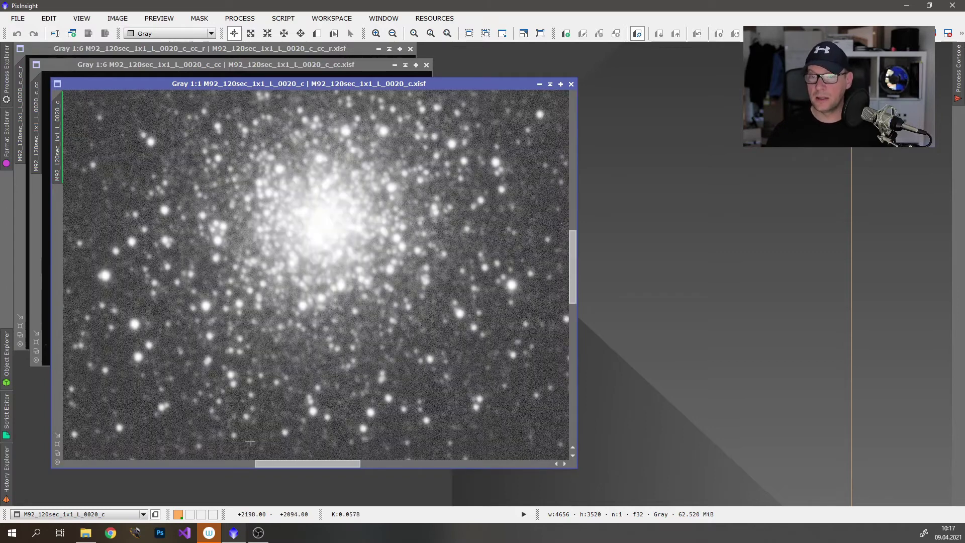
{"action": "left_click_drag", "start_coordinate": [287, 462], "coordinate": [445, 465]}
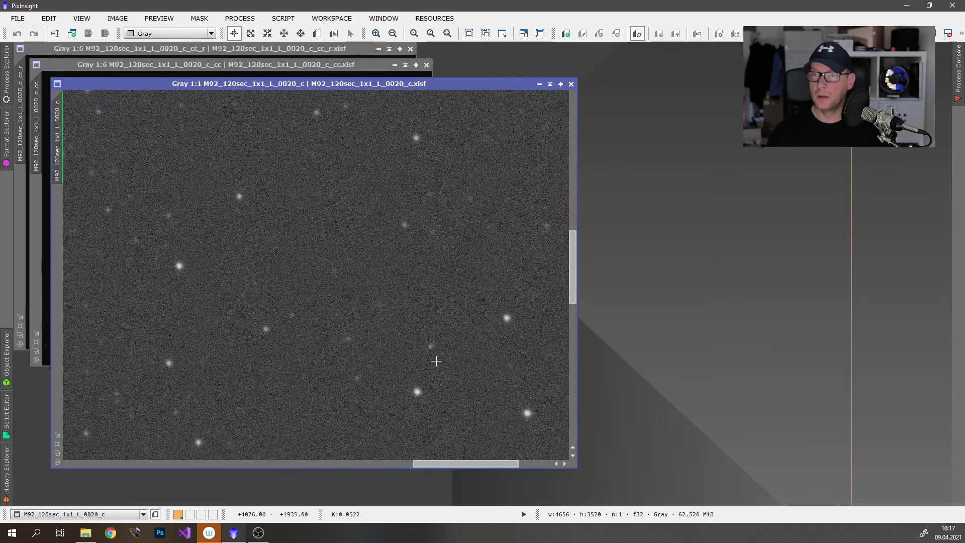
{"action": "scroll", "coordinate": [301, 234], "scroll_direction": "up", "scroll_amount": 1}
{"action": "scroll", "coordinate": [311, 239], "scroll_direction": "up", "scroll_amount": 1}
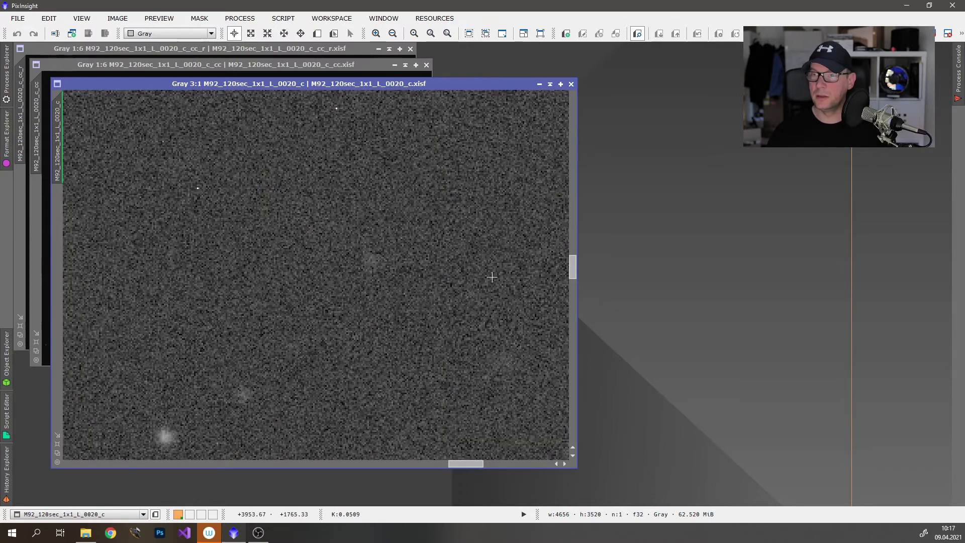
{"action": "left_click_drag", "start_coordinate": [573, 274], "coordinate": [573, 257]}
{"action": "scroll", "coordinate": [347, 280], "scroll_direction": "up", "scroll_amount": 2}
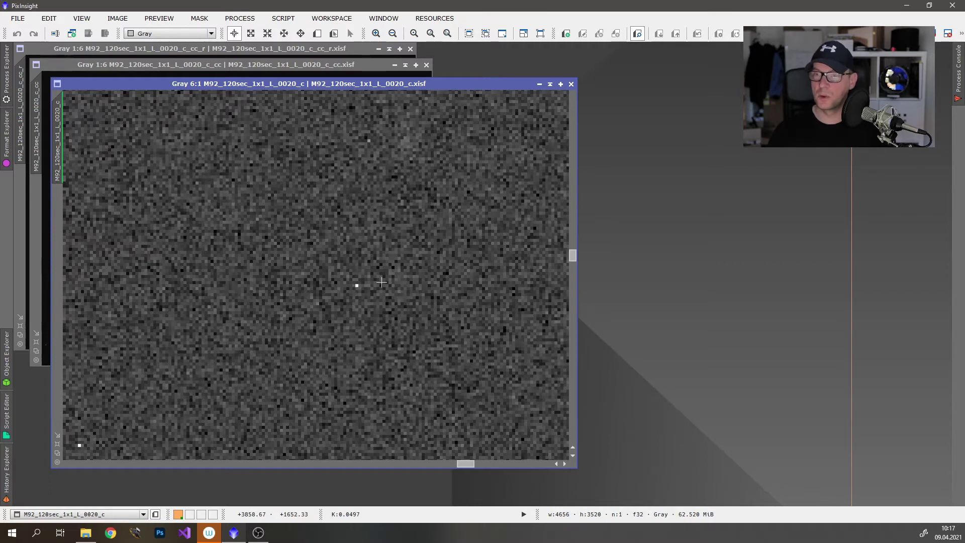
{"action": "scroll", "coordinate": [378, 278], "scroll_direction": "down", "scroll_amount": 1}
{"action": "scroll", "coordinate": [378, 278], "scroll_direction": "down", "scroll_amount": 1}
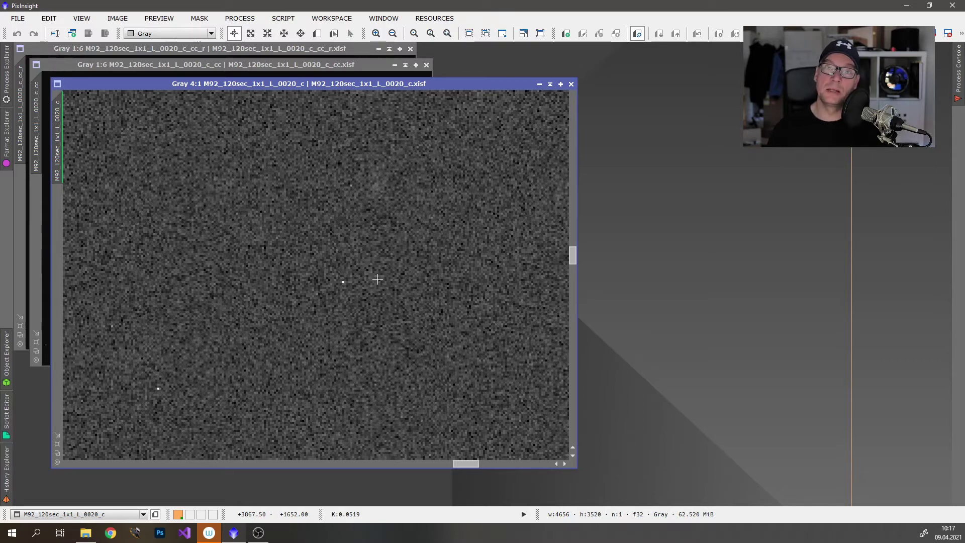
{"action": "left_click", "coordinate": [572, 84]}
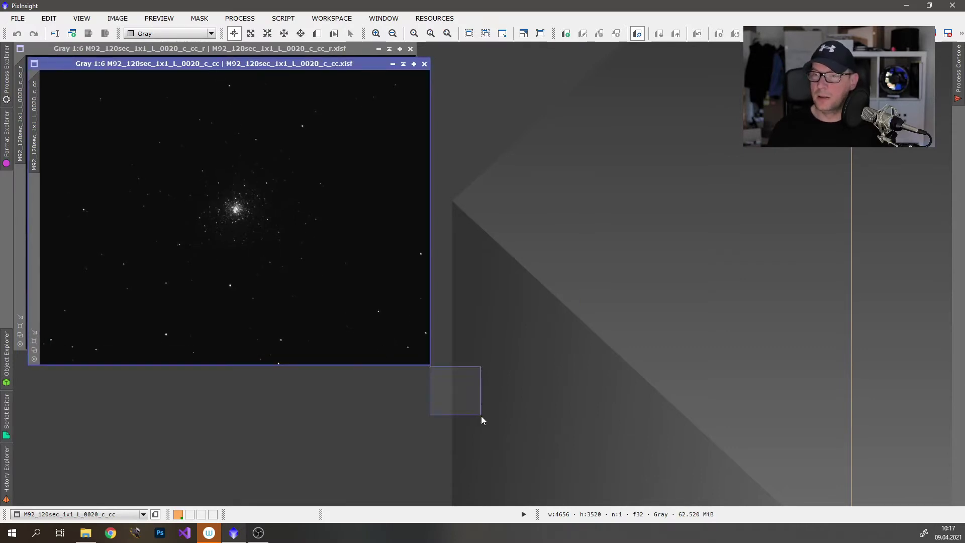
- Enlarge the window of M92_120sec_1x1_L_0020_c_cc.xisf and apply an automatic screen stretch to the image
{"action": "left_click_drag", "start_coordinate": [428, 366], "coordinate": [592, 458]}
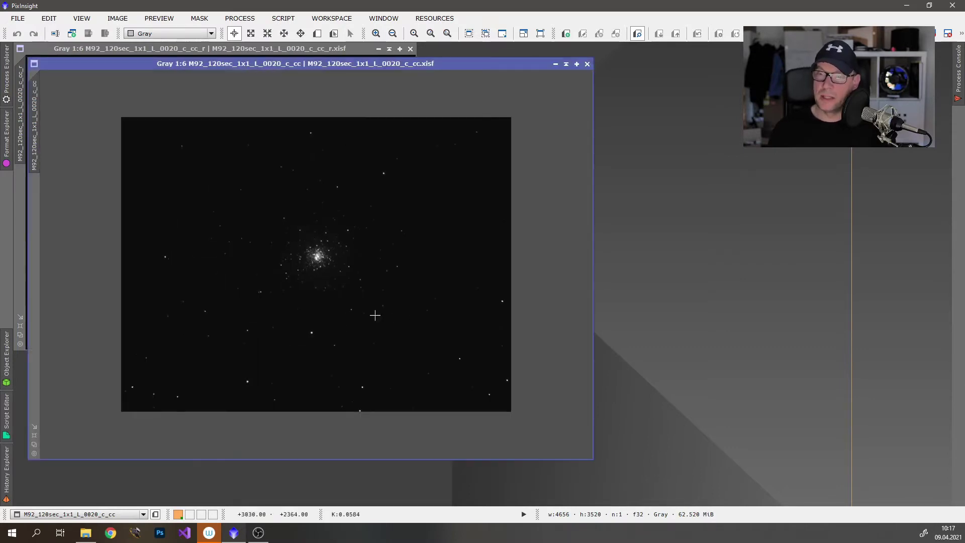
{"action": "scroll", "coordinate": [329, 269], "scroll_direction": "up", "scroll_amount": 1}
{"action": "scroll", "coordinate": [332, 272], "scroll_direction": "up", "scroll_amount": 3}
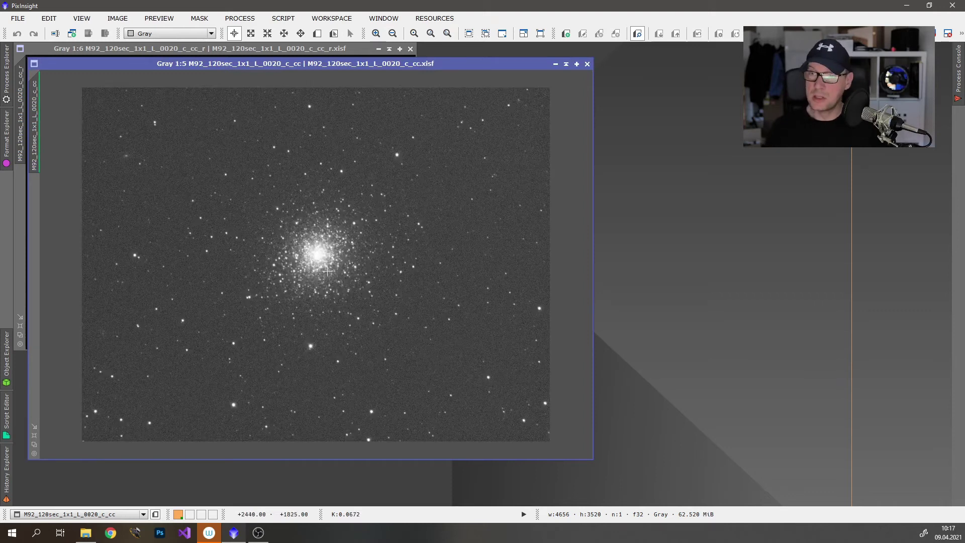
- Inspect the sky background beside the cluster in the _c_cc frame at up to 2:1 magnification and close the image
{"action": "left_click_drag", "start_coordinate": [319, 456], "coordinate": [459, 455]}
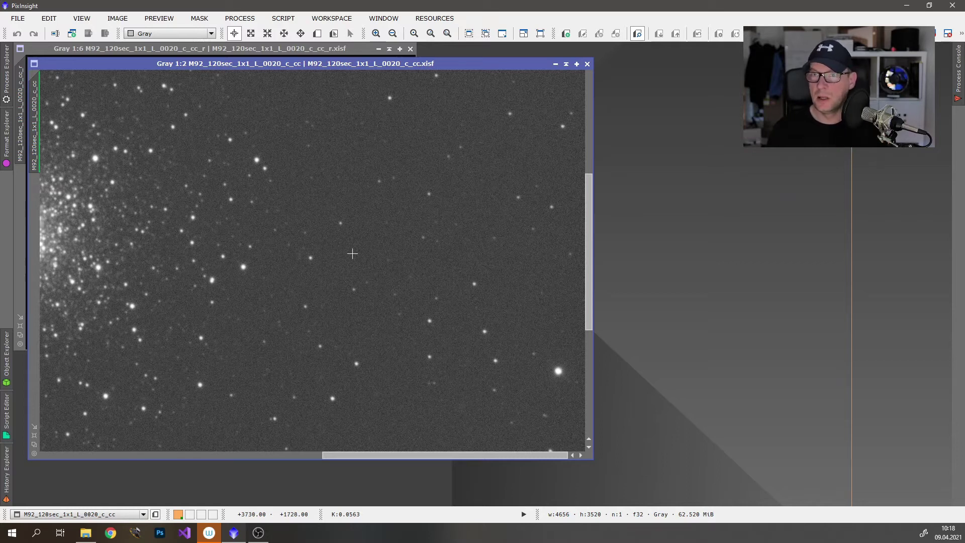
{"action": "scroll", "coordinate": [345, 257], "scroll_direction": "up", "scroll_amount": 2}
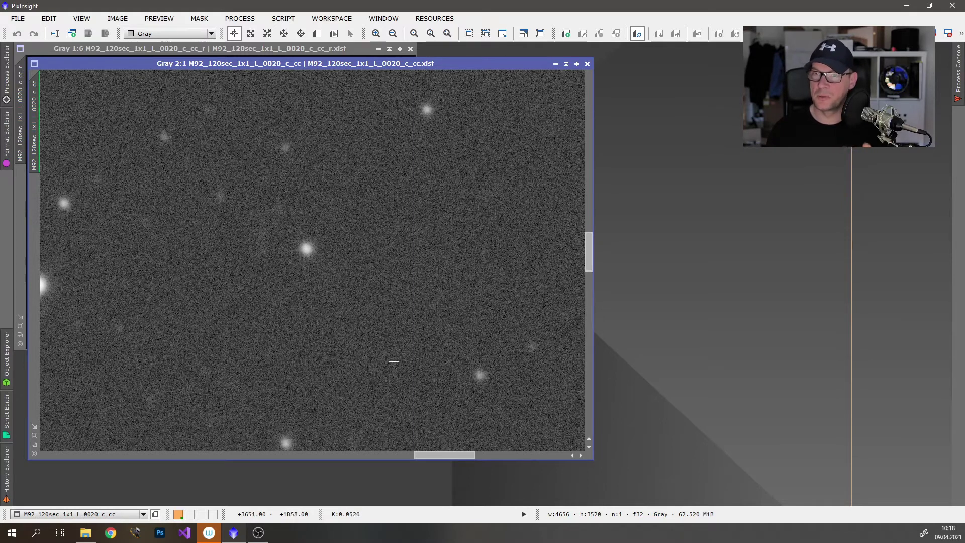
{"action": "left_click_drag", "start_coordinate": [447, 455], "coordinate": [484, 456]}
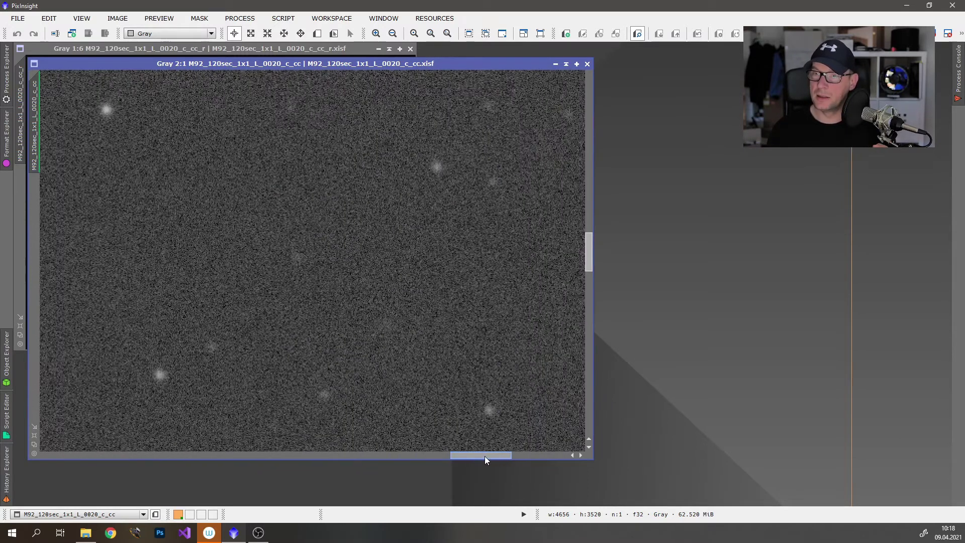
{"action": "left_click_drag", "start_coordinate": [591, 264], "coordinate": [590, 179]}
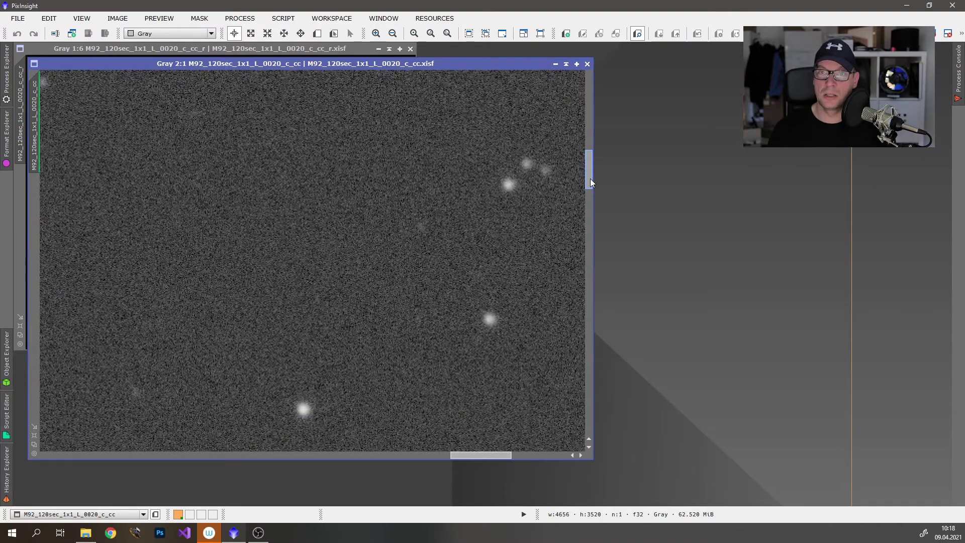
{"action": "scroll", "coordinate": [336, 208], "scroll_direction": "down", "scroll_amount": 2}
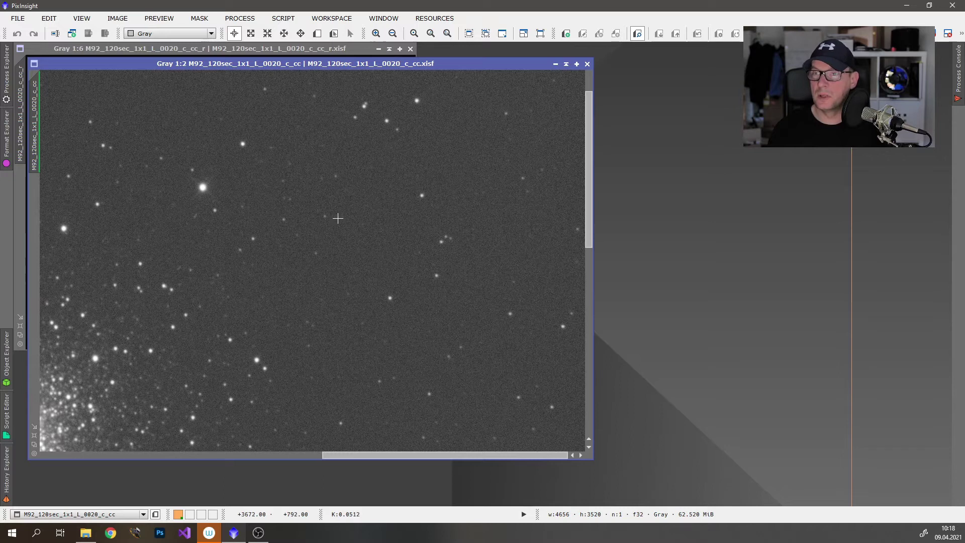
{"action": "scroll", "coordinate": [336, 218], "scroll_direction": "down", "scroll_amount": 1}
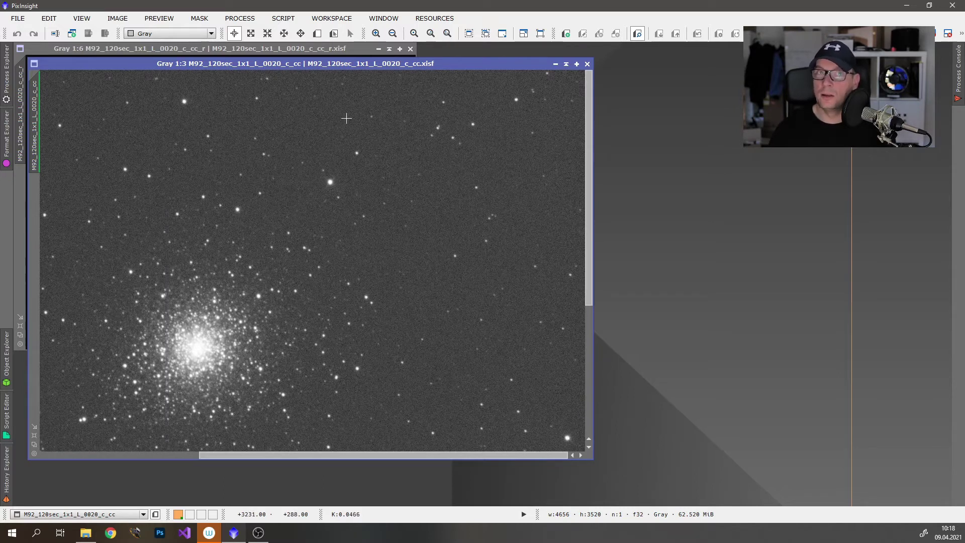
{"action": "left_click", "coordinate": [587, 65]}
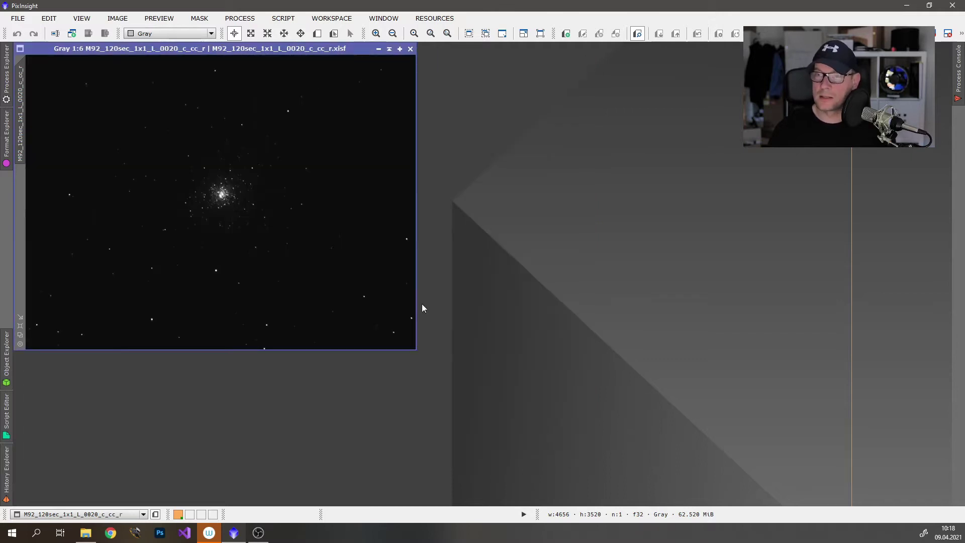
- Enlarge the window of M92_120sec_1x1_L_0020_c_cc_r.xisf and apply an automatic screen stretch to the image
{"action": "left_click_drag", "start_coordinate": [416, 350], "coordinate": [672, 487]}
{"action": "scroll", "coordinate": [329, 357], "scroll_direction": "up", "scroll_amount": 2}
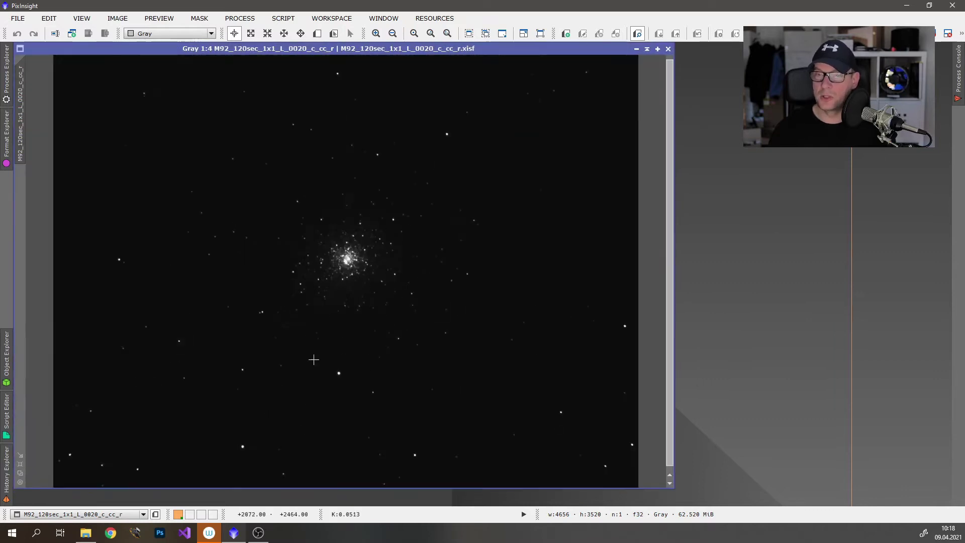
{"action": "key", "text": "ctrl+a"}
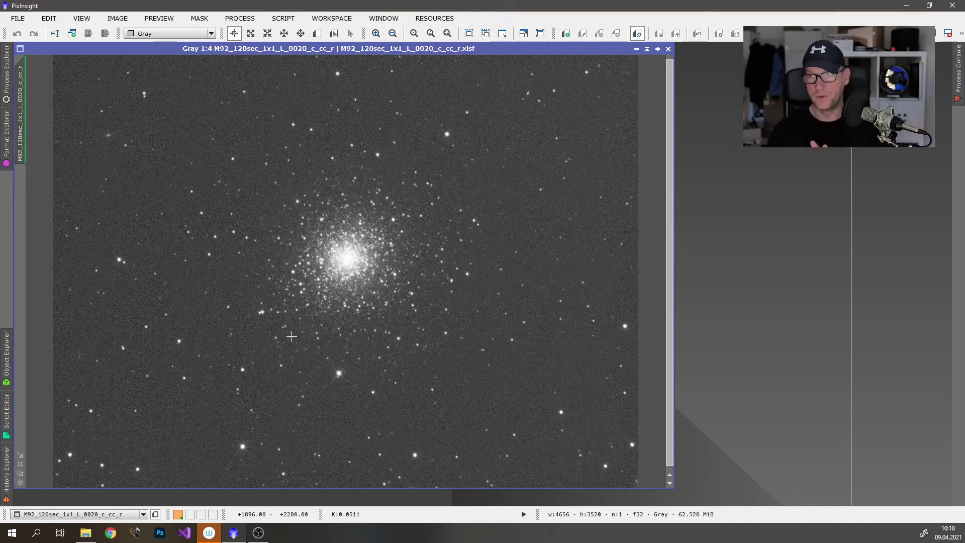
- Examine the star field, the frame edges and the cluster core of the stretched _c_cc_r frame at several magnifications
{"action": "scroll", "coordinate": [324, 263], "scroll_direction": "up", "scroll_amount": 2}
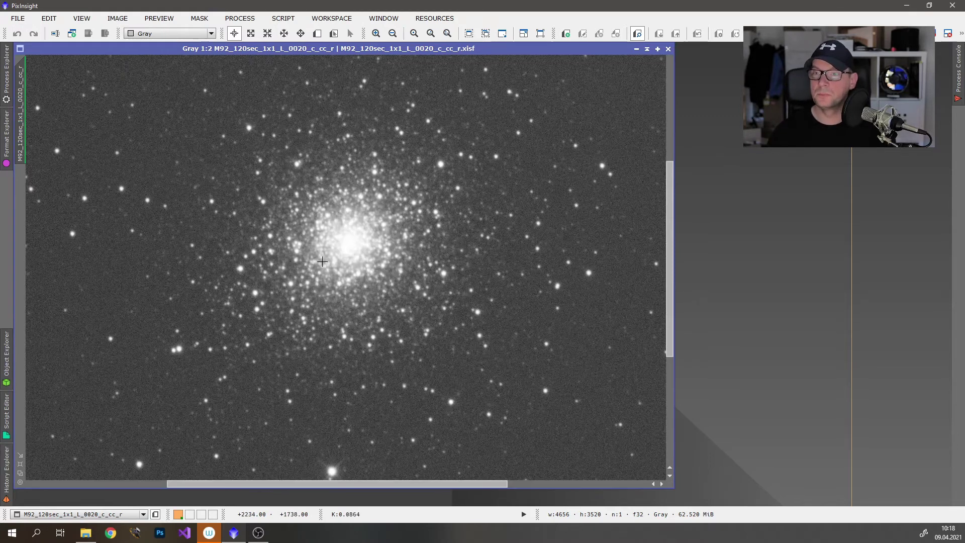
{"action": "left_click_drag", "start_coordinate": [360, 484], "coordinate": [490, 487]}
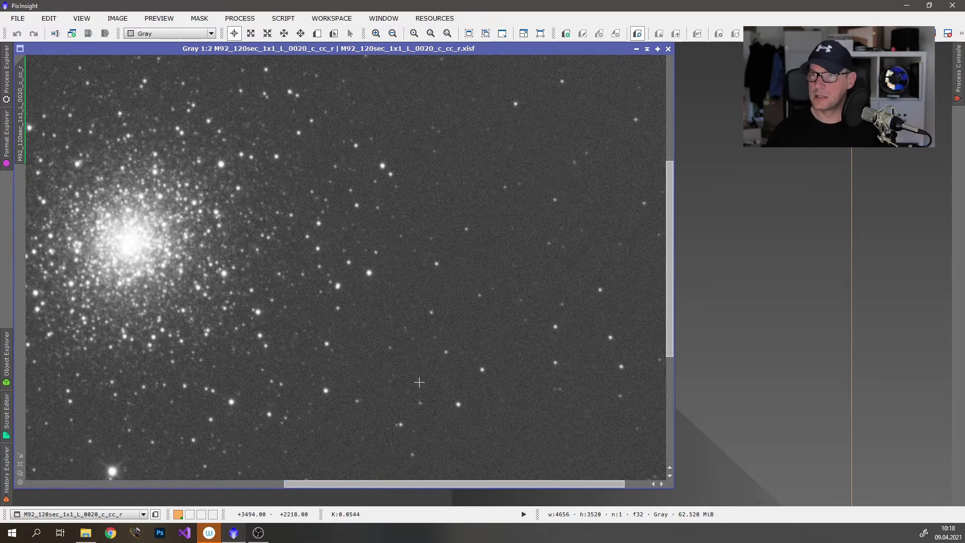
{"action": "scroll", "coordinate": [405, 357], "scroll_direction": "down", "scroll_amount": 2}
{"action": "scroll", "coordinate": [404, 357], "scroll_direction": "down", "scroll_amount": 1}
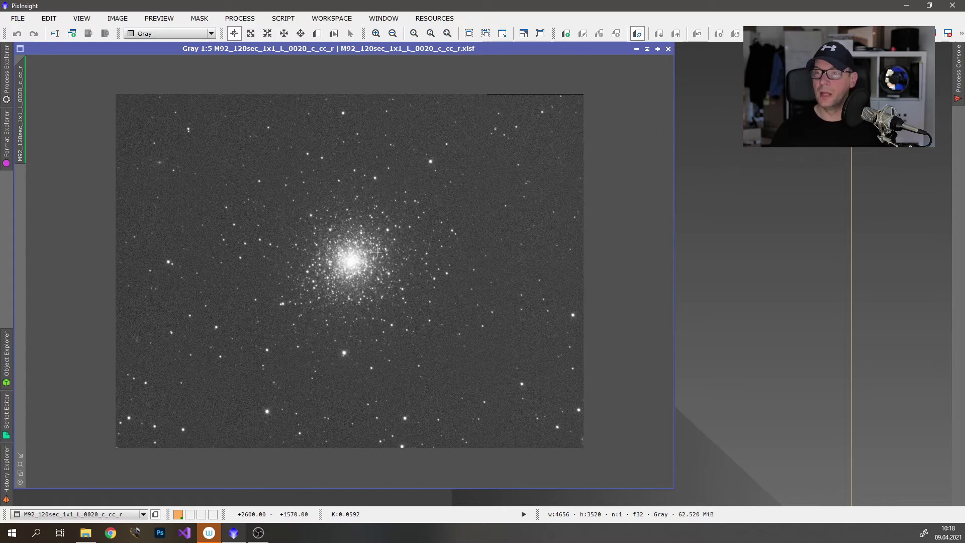
{"action": "scroll", "coordinate": [359, 273], "scroll_direction": "up", "scroll_amount": 2}
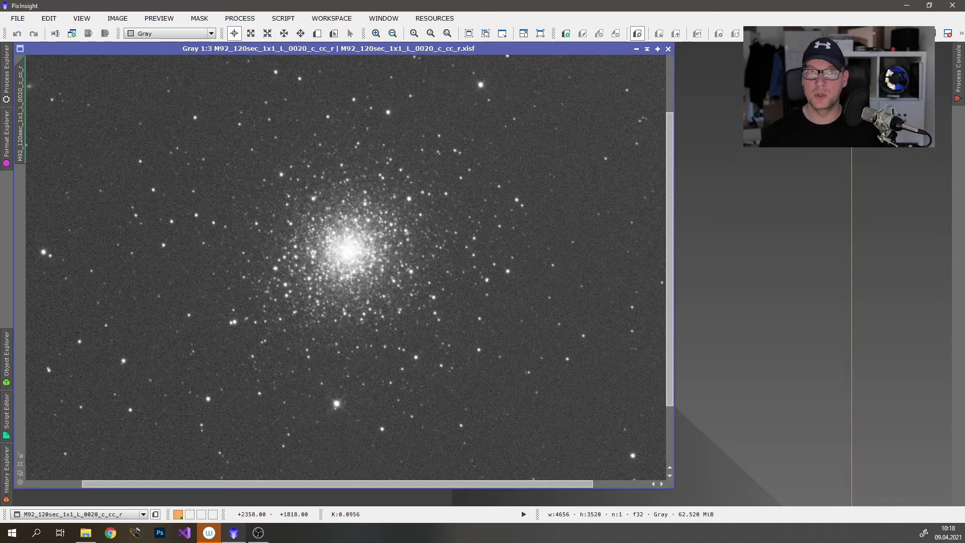
{"action": "scroll", "coordinate": [348, 250], "scroll_direction": "up", "scroll_amount": 2}
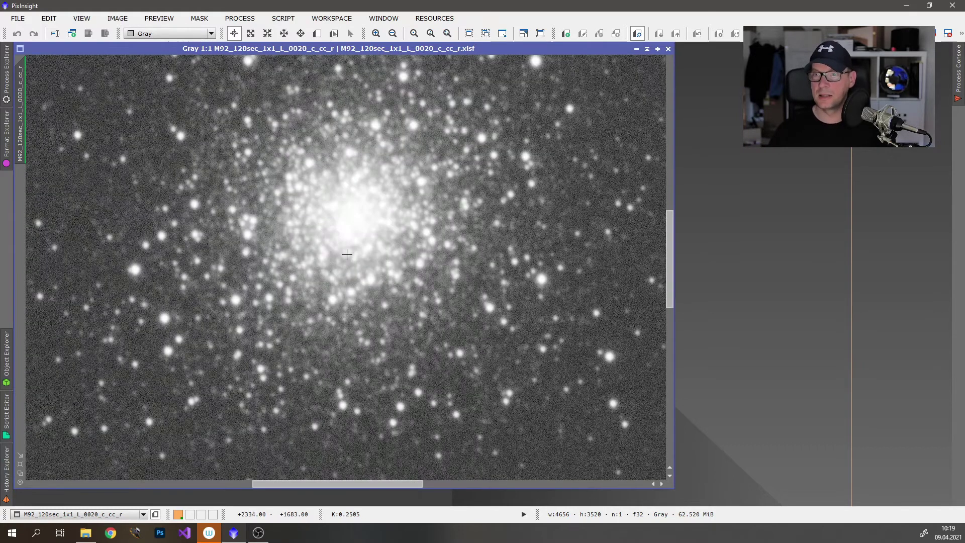
{"action": "scroll", "coordinate": [348, 251], "scroll_direction": "up", "scroll_amount": 1}
{"action": "scroll", "coordinate": [353, 251], "scroll_direction": "down", "scroll_amount": 1}
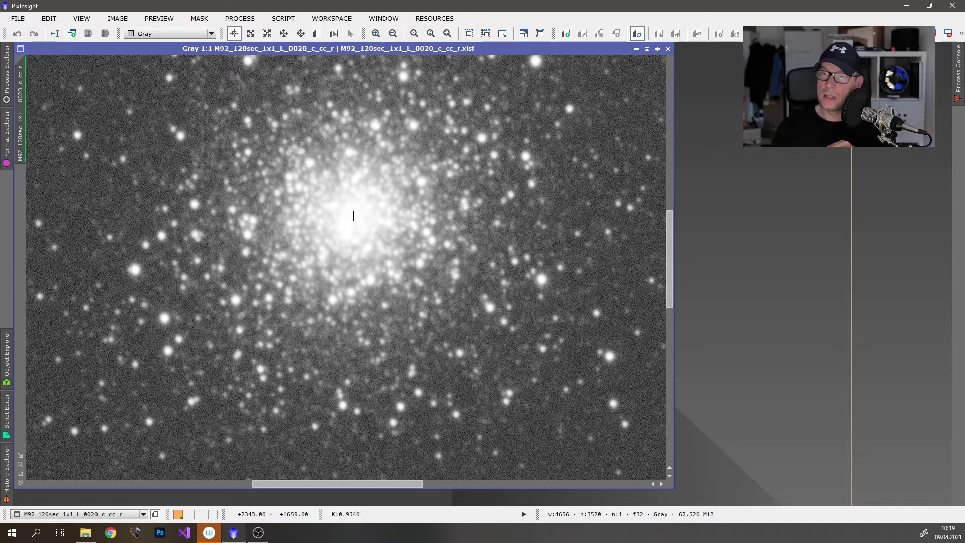
- Remove the screen stretch from the _c_cc_r frame and examine the unstretched cluster core and surrounding stars at up to 2:1
{"action": "right_click", "coordinate": [537, 213]}
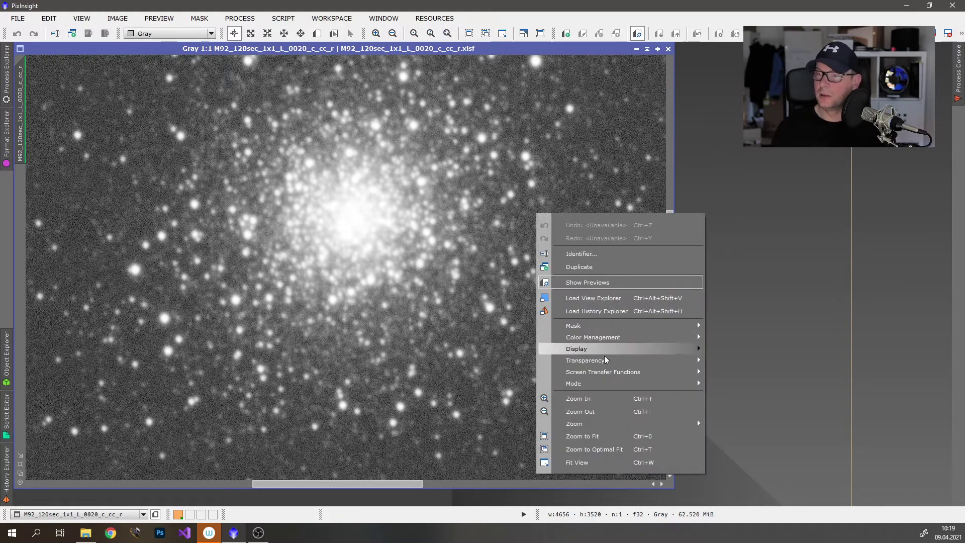
{"action": "left_click", "coordinate": [785, 373]}
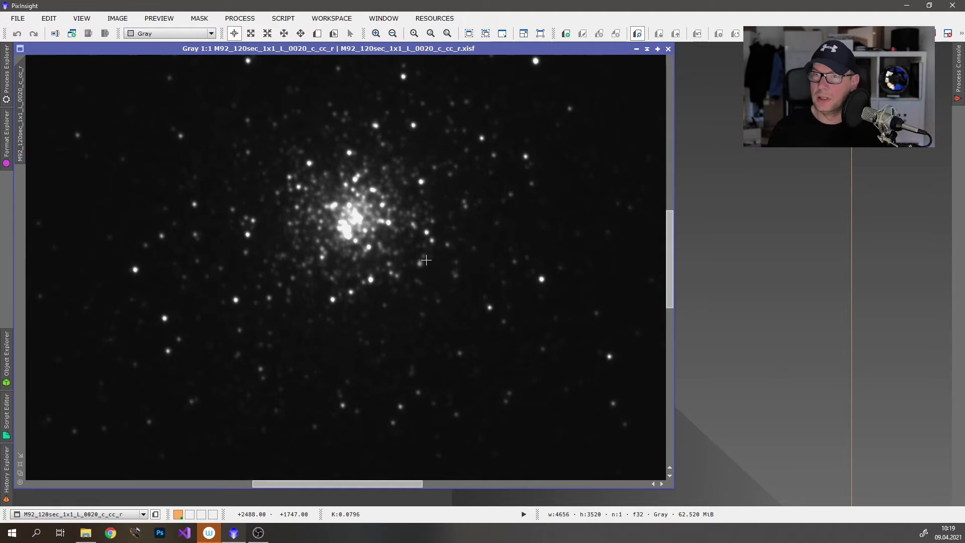
{"action": "scroll", "coordinate": [405, 246], "scroll_direction": "down", "scroll_amount": 2}
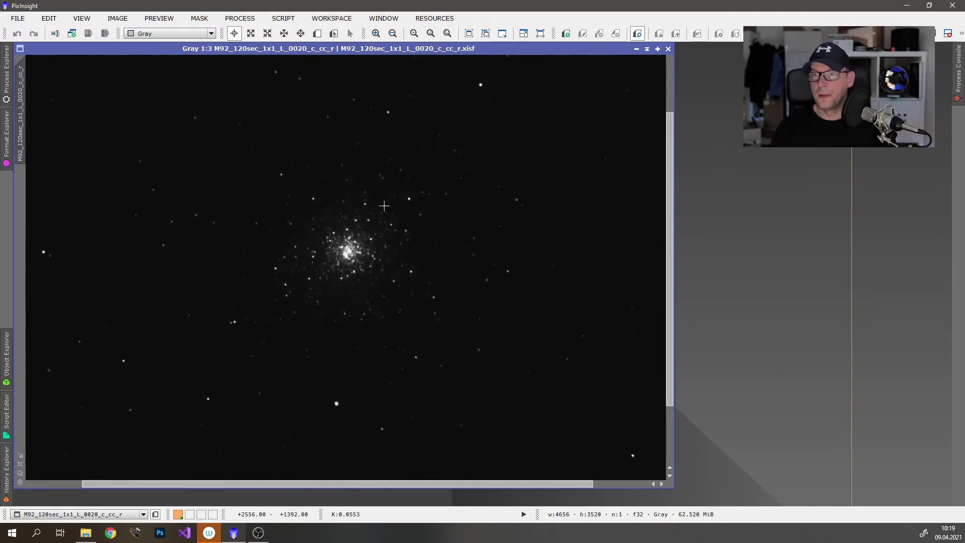
{"action": "scroll", "coordinate": [384, 198], "scroll_direction": "up", "scroll_amount": 3}
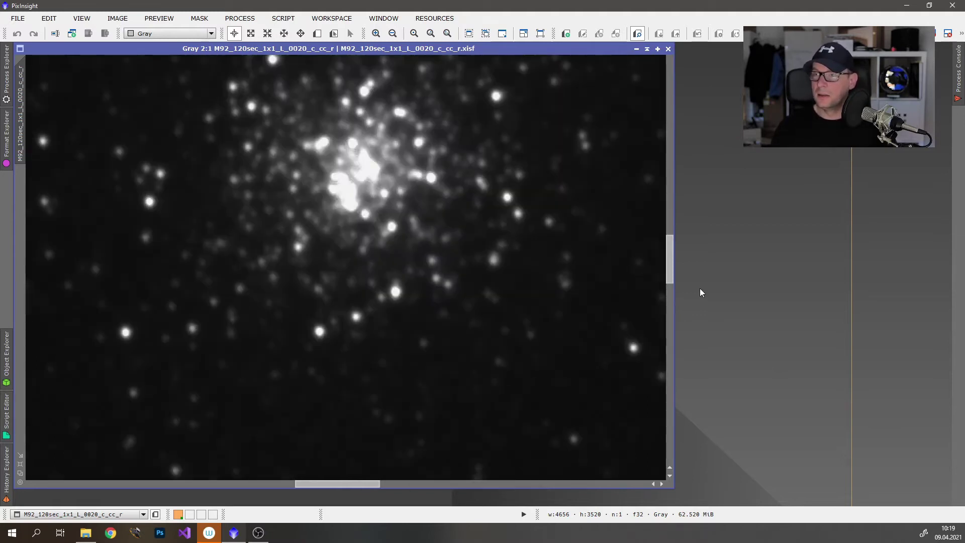
{"action": "mouse_move", "coordinate": [670, 273]}
{"action": "left_mouse_down"}
{"action": "mouse_move", "coordinate": [667, 253]}
{"action": "mouse_move", "coordinate": [669, 264]}
{"action": "left_mouse_up"}
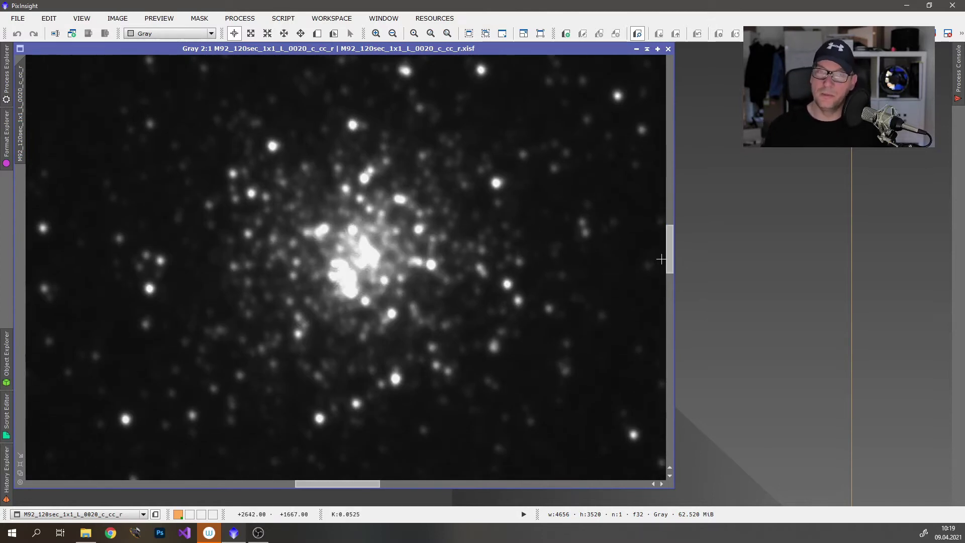
{"action": "left_click_drag", "start_coordinate": [345, 481], "coordinate": [400, 485]}
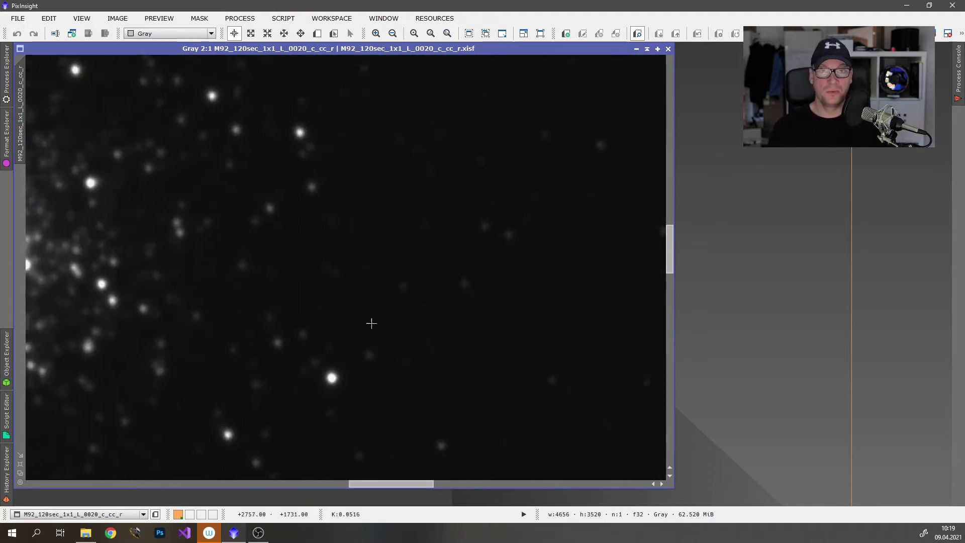
{"action": "scroll", "coordinate": [371, 323], "scroll_direction": "down", "scroll_amount": 4}
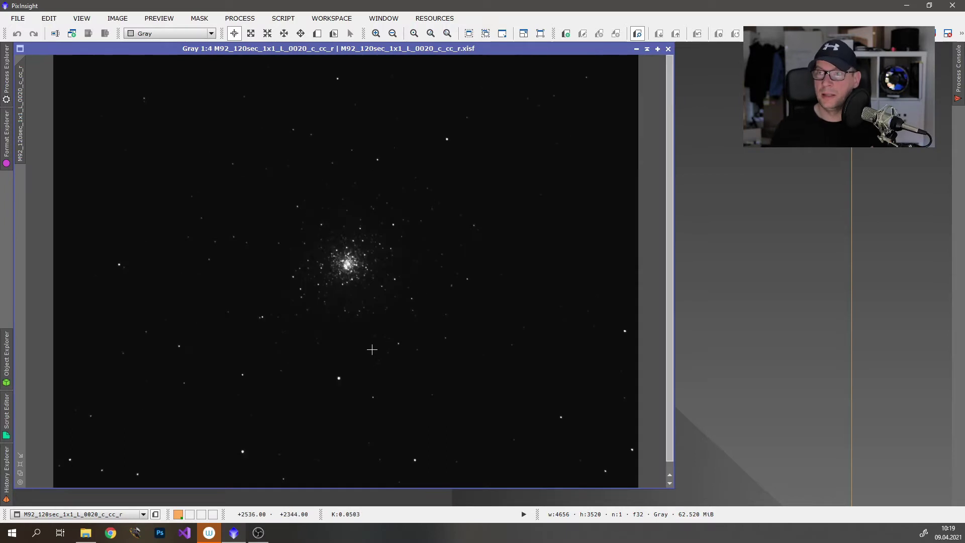
{"action": "scroll", "coordinate": [346, 246], "scroll_direction": "up", "scroll_amount": 3}
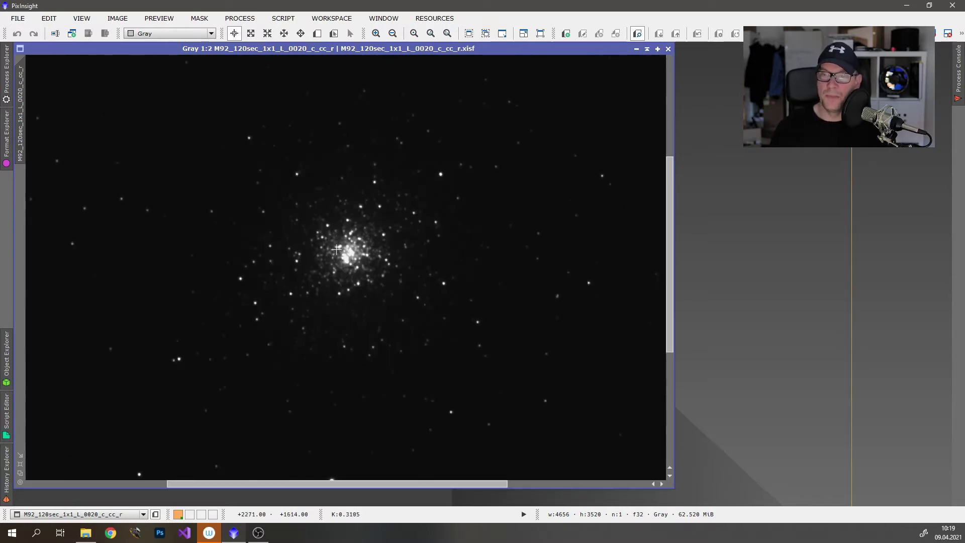
{"action": "scroll", "coordinate": [347, 246], "scroll_direction": "up", "scroll_amount": 1}
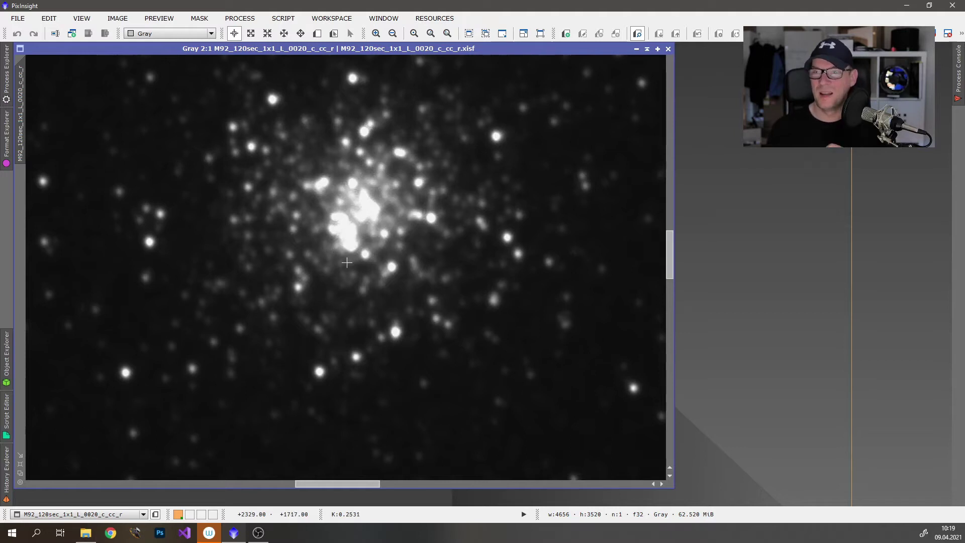
{"action": "scroll", "coordinate": [348, 261], "scroll_direction": "down", "scroll_amount": 3}
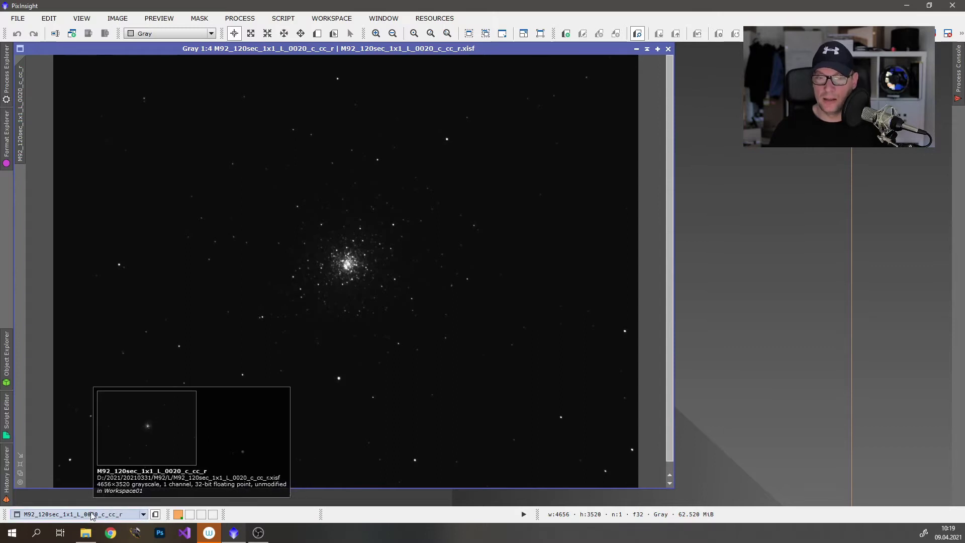
- Switch to File Explorer and open L_30sec.xisf from the 20210331\M92_30sec\stacks folder in PixInsight, leaving the file window minimized
{"action": "left_click", "coordinate": [86, 533]}
{"action": "left_click_drag", "start_coordinate": [631, 301], "coordinate": [471, 183]}
{"action": "left_click", "coordinate": [471, 257]}
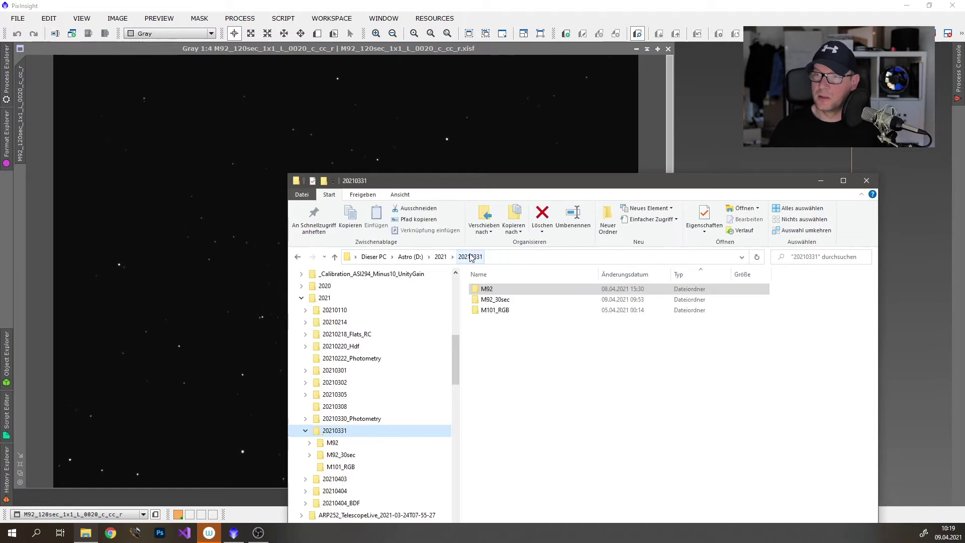
{"action": "double_click", "coordinate": [504, 300]}
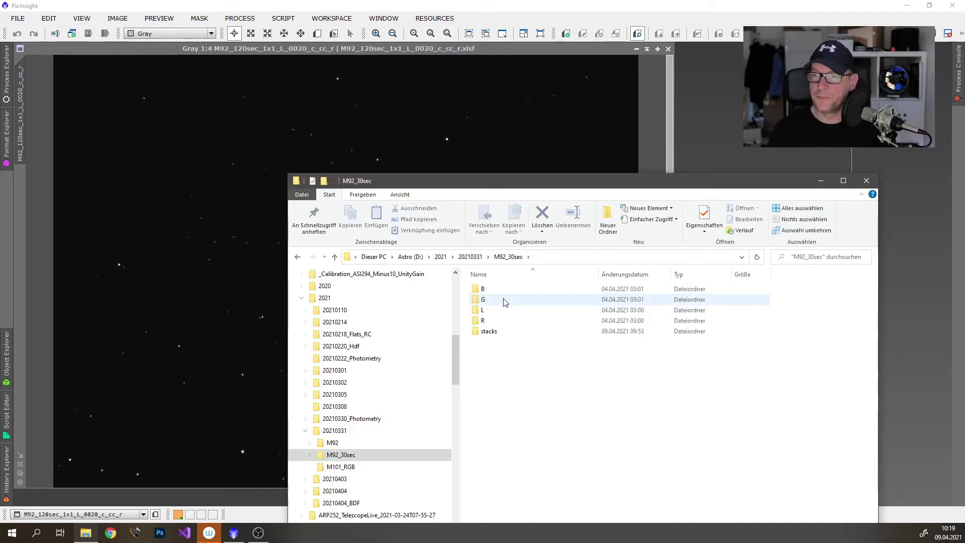
{"action": "double_click", "coordinate": [494, 312]}
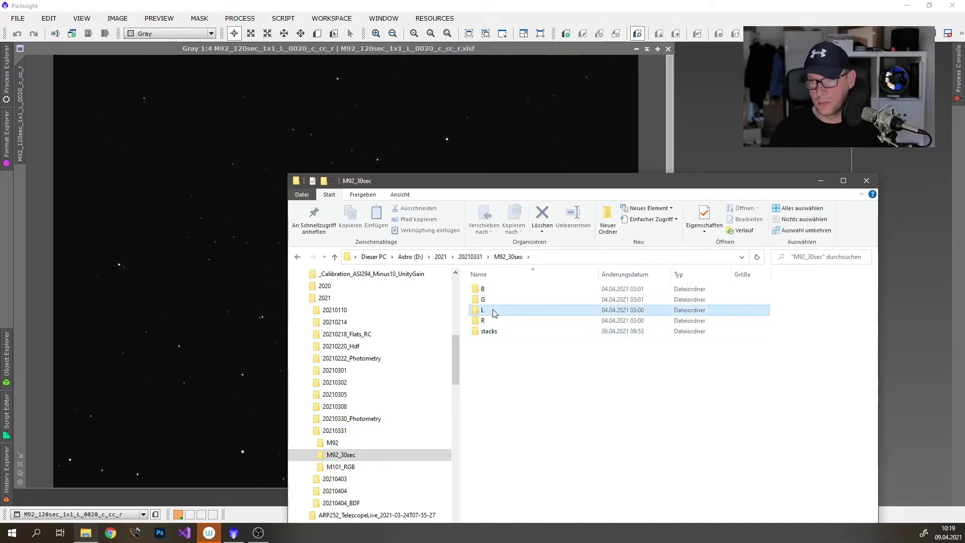
{"action": "left_click", "coordinate": [507, 257]}
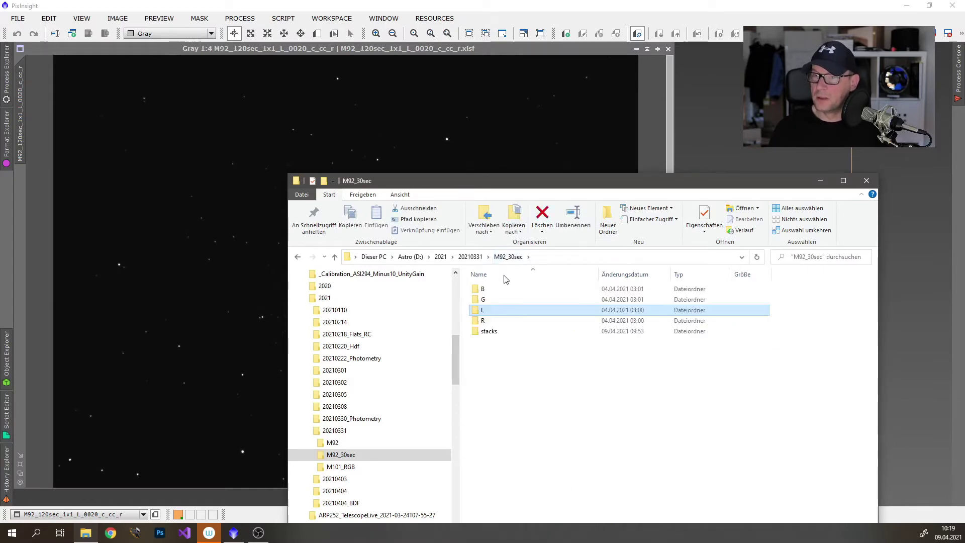
{"action": "double_click", "coordinate": [495, 331]}
{"action": "left_click_drag", "start_coordinate": [492, 314], "coordinate": [692, 118]}
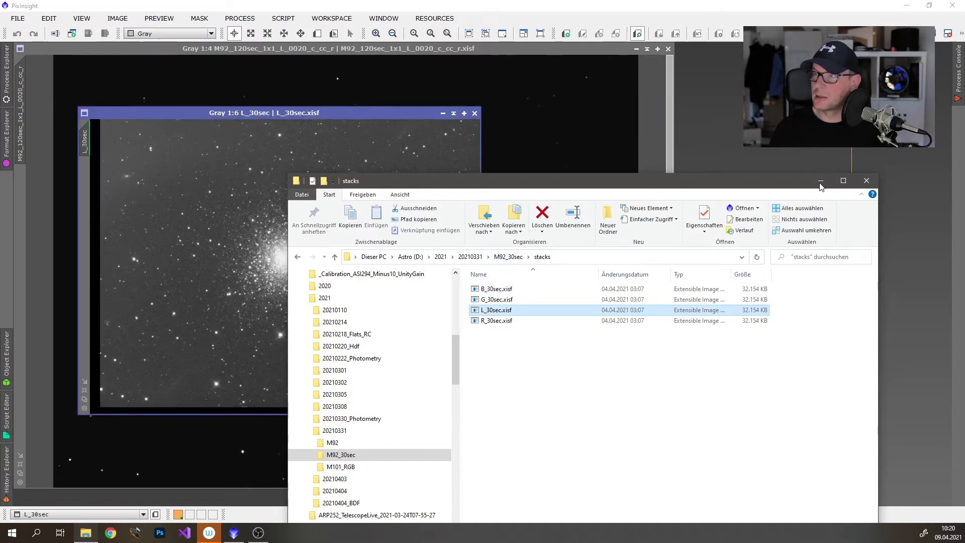
{"action": "left_click", "coordinate": [820, 185]}
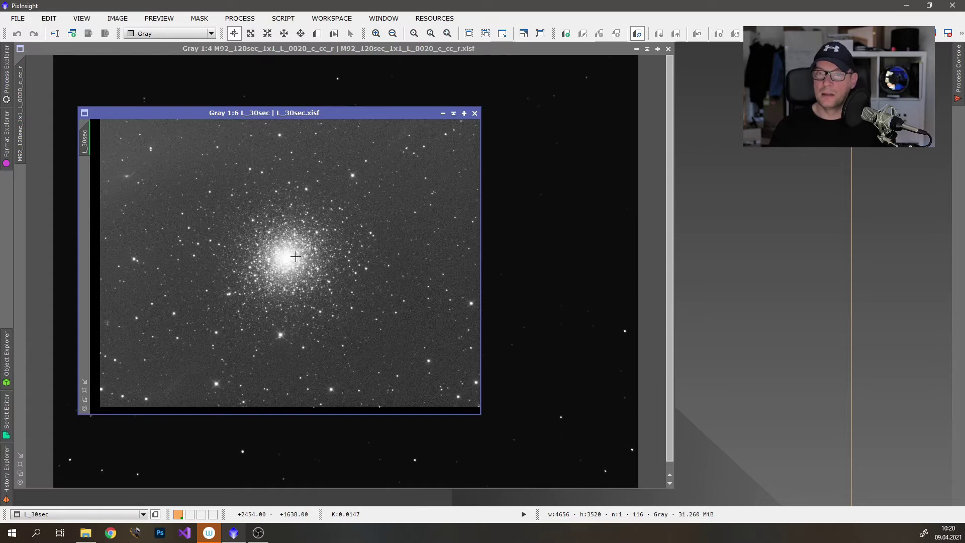
- Remove the screen stretch from L_30sec and inspect the individual stars in the cluster core at up to 2:1 magnification
{"action": "scroll", "coordinate": [291, 254], "scroll_direction": "up", "scroll_amount": 4}
{"action": "right_click", "coordinate": [368, 240]}
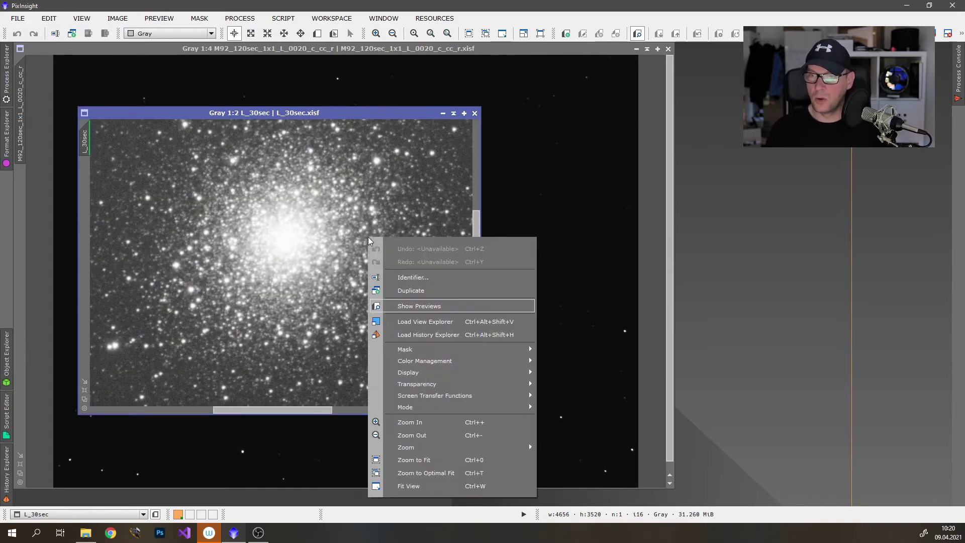
{"action": "mouse_move", "coordinate": [460, 396]}
{"action": "left_click", "coordinate": [620, 397]}
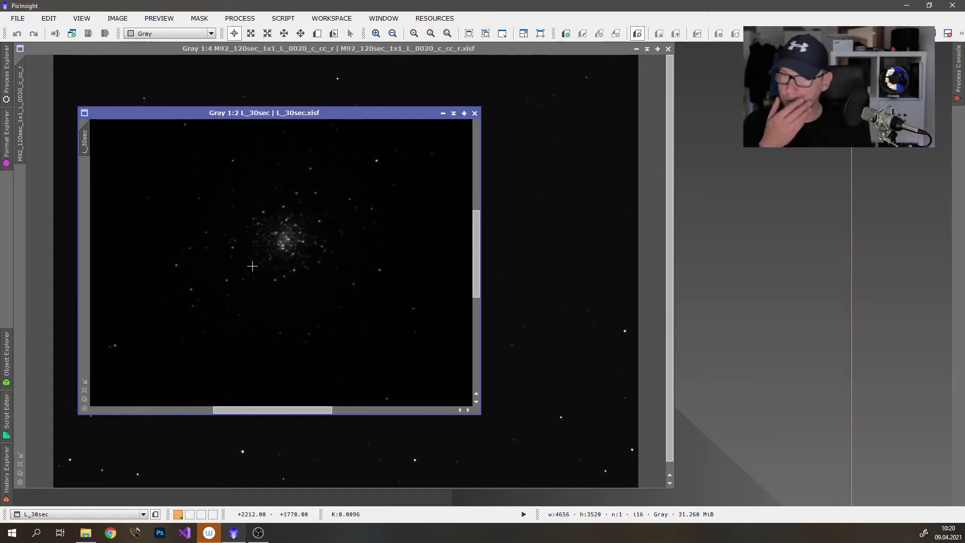
{"action": "scroll", "coordinate": [253, 266], "scroll_direction": "up", "scroll_amount": 2}
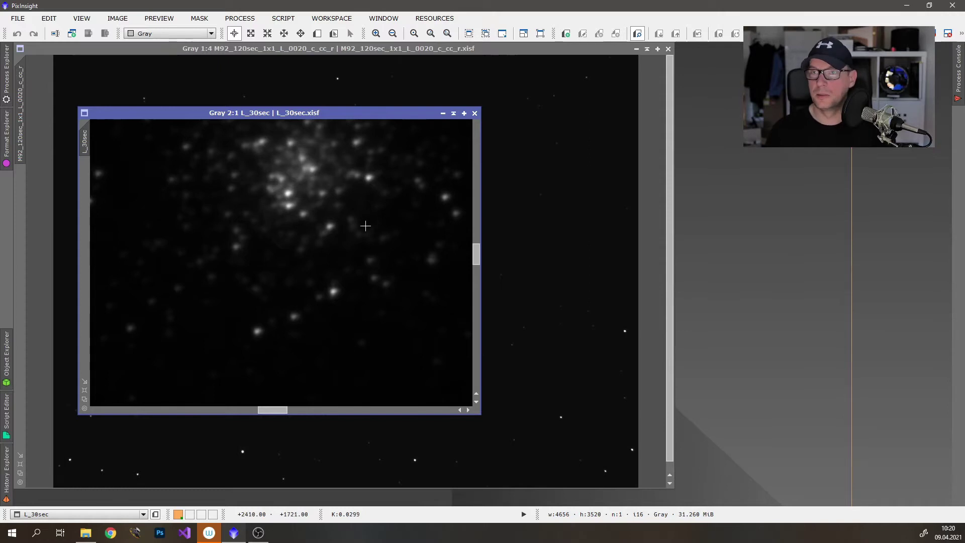
{"action": "scroll", "coordinate": [332, 224], "scroll_direction": "down", "scroll_amount": 4}
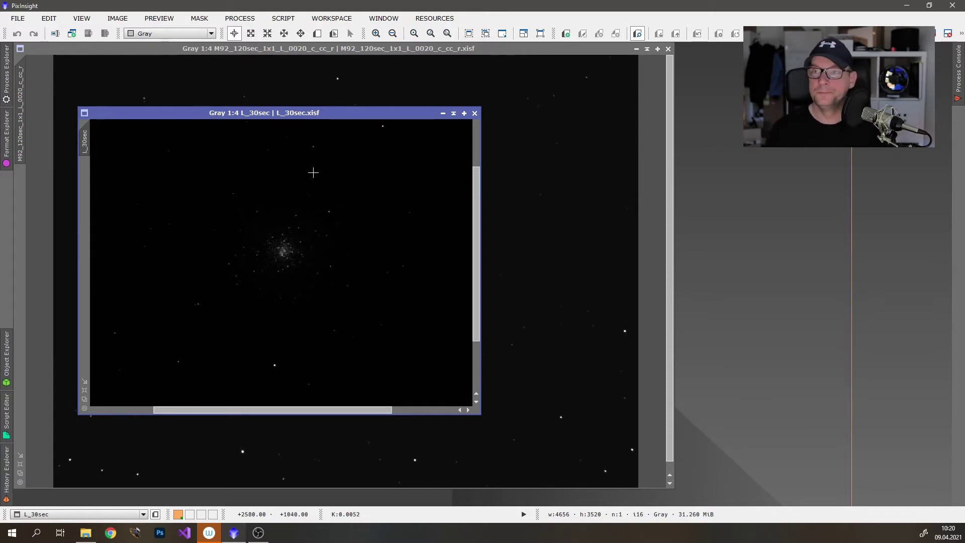
- Close the L_30sec image and the M92_120sec_1x1_L_0020_c_cc_r frame
{"action": "scroll", "coordinate": [340, 188], "scroll_direction": "down", "scroll_amount": 2}
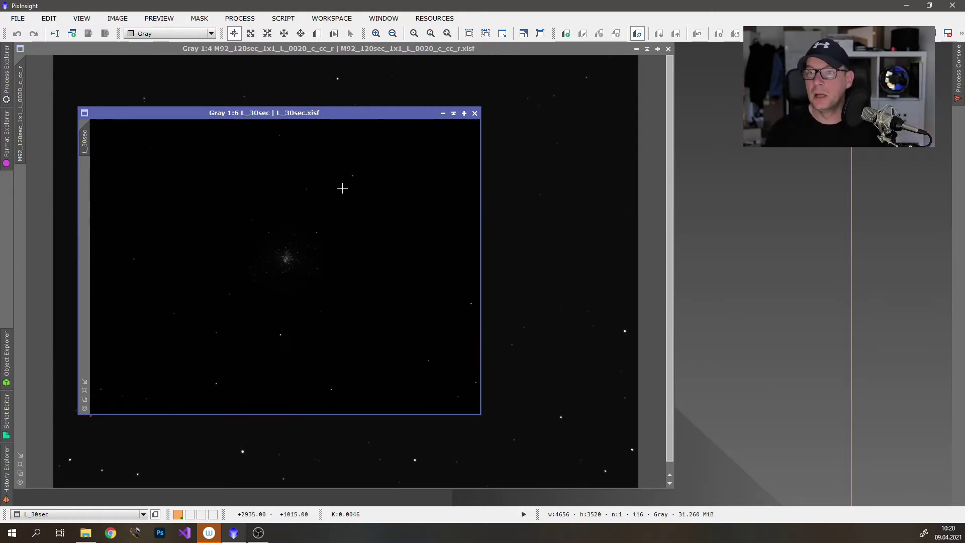
{"action": "left_click", "coordinate": [474, 113]}
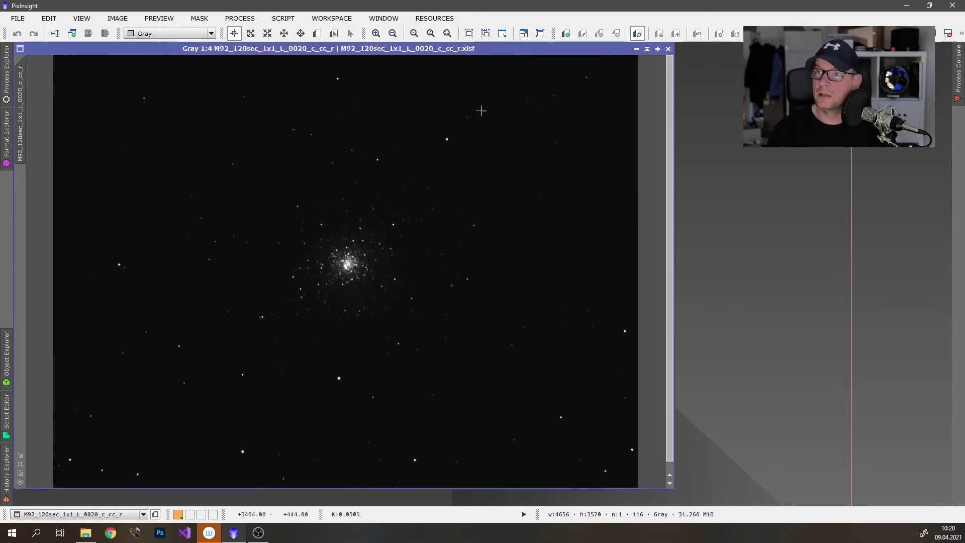
{"action": "left_click", "coordinate": [668, 50]}
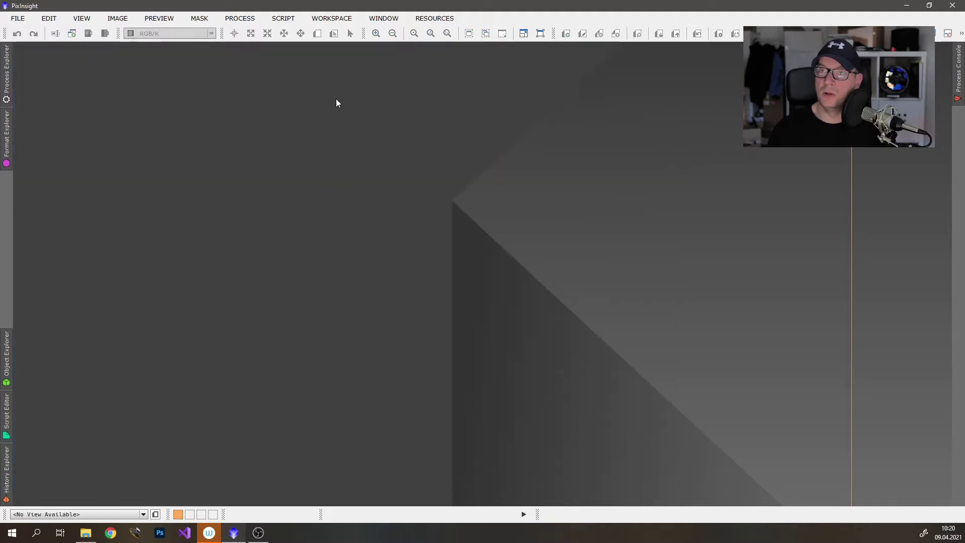
- Open the HDRComposition process and add L.xisf from the 20210331\M92\stacks folder as an input image
{"action": "left_click", "coordinate": [241, 19]}
{"action": "mouse_move", "coordinate": [356, 242]}
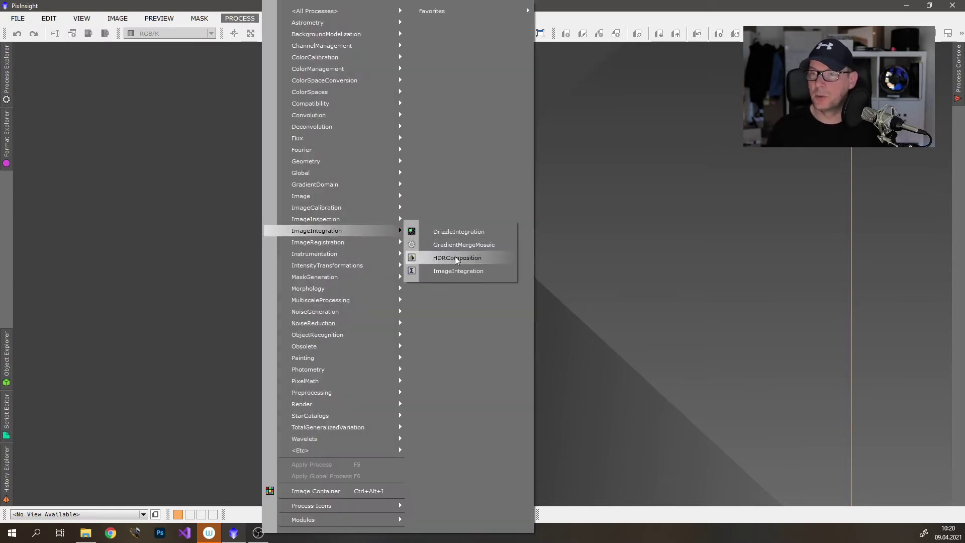
{"action": "left_click", "coordinate": [457, 258]}
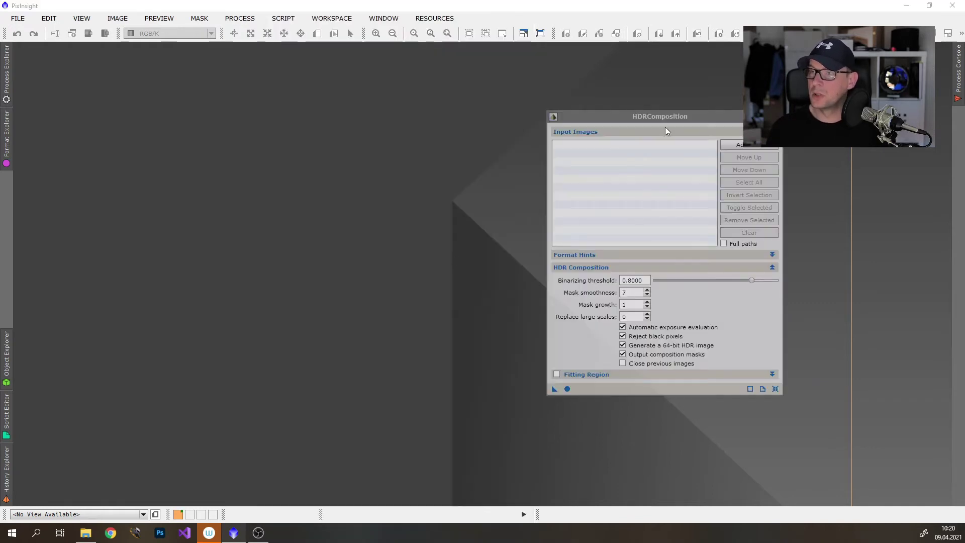
{"action": "left_click", "coordinate": [734, 145]}
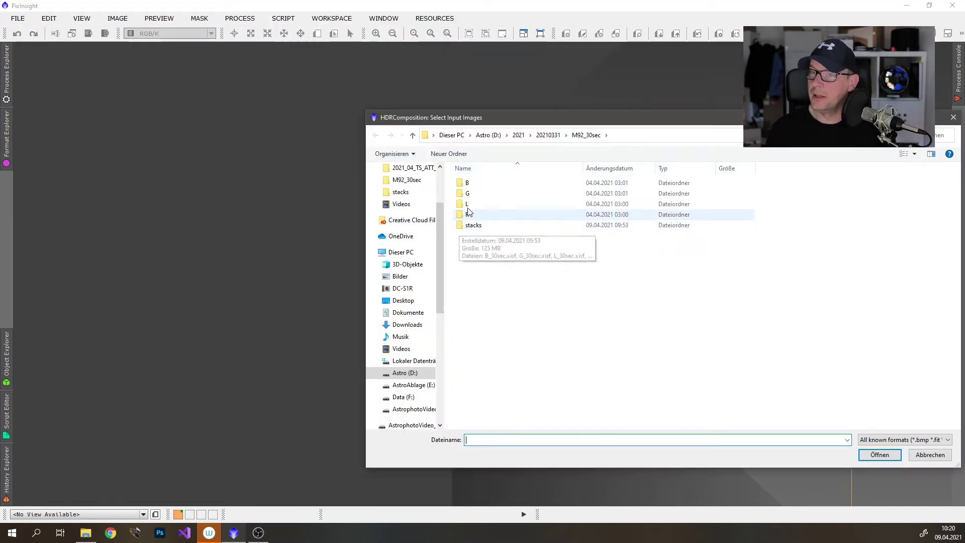
{"action": "left_click", "coordinate": [548, 135]}
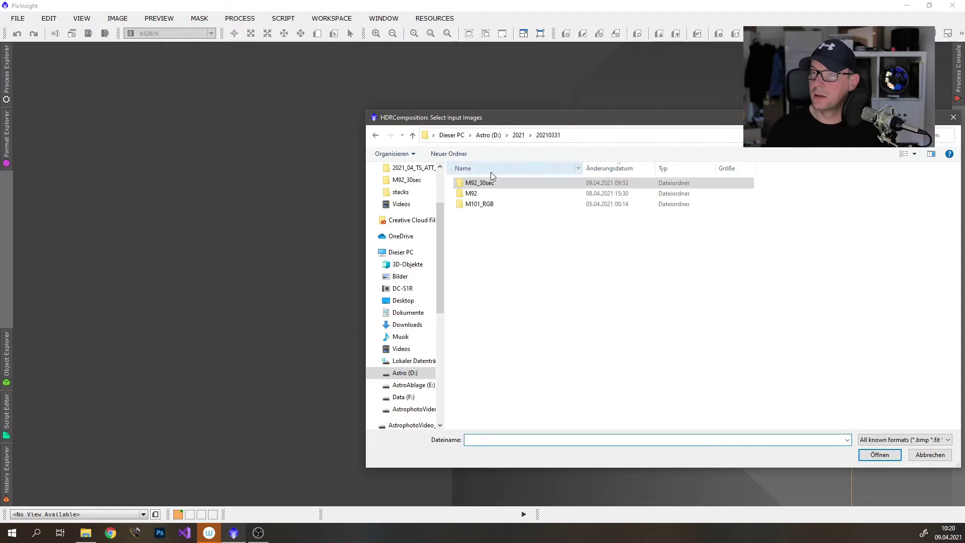
{"action": "double_click", "coordinate": [473, 193]}
{"action": "double_click", "coordinate": [474, 204]}
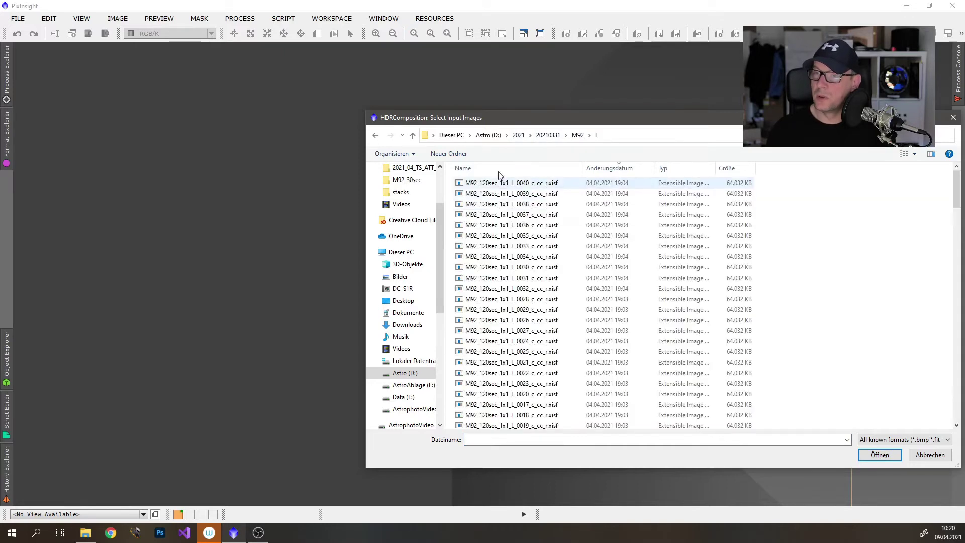
{"action": "left_click", "coordinate": [576, 135]}
{"action": "double_click", "coordinate": [481, 225]}
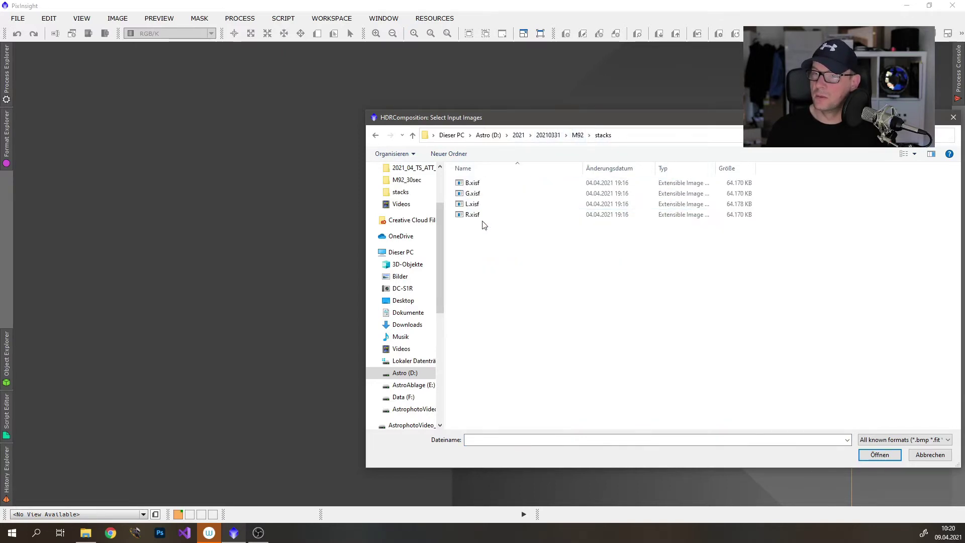
{"action": "double_click", "coordinate": [482, 205]}
- Add L_30sec.xisf from the 20210331\M92_30sec\stacks folder as the second HDRComposition input image
{"action": "left_click", "coordinate": [747, 145]}
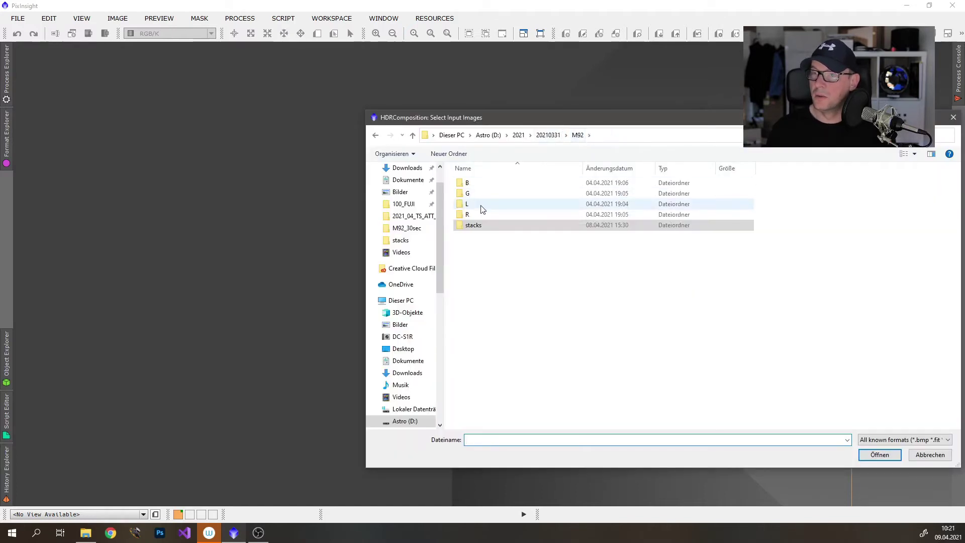
{"action": "left_click", "coordinate": [547, 135]}
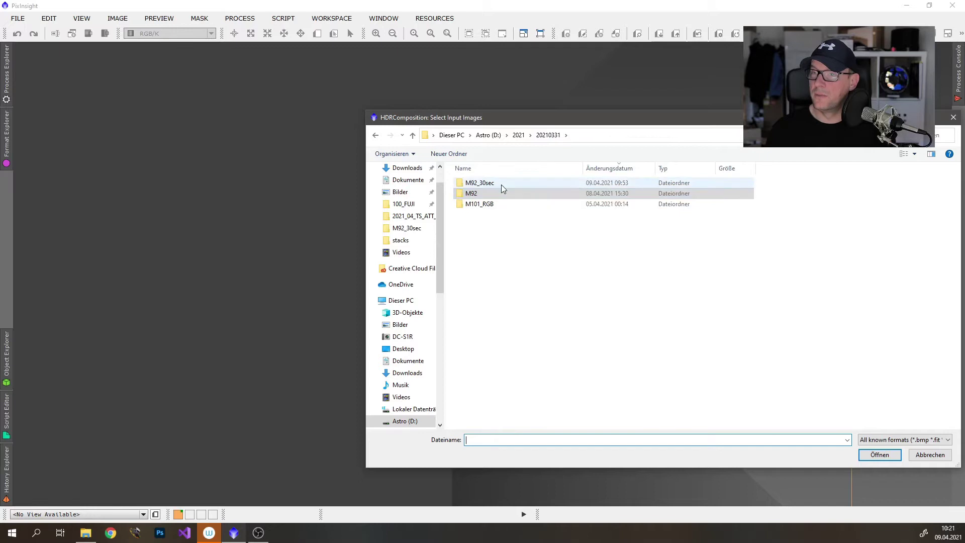
{"action": "double_click", "coordinate": [502, 185]}
{"action": "double_click", "coordinate": [486, 226]}
{"action": "double_click", "coordinate": [497, 205]}
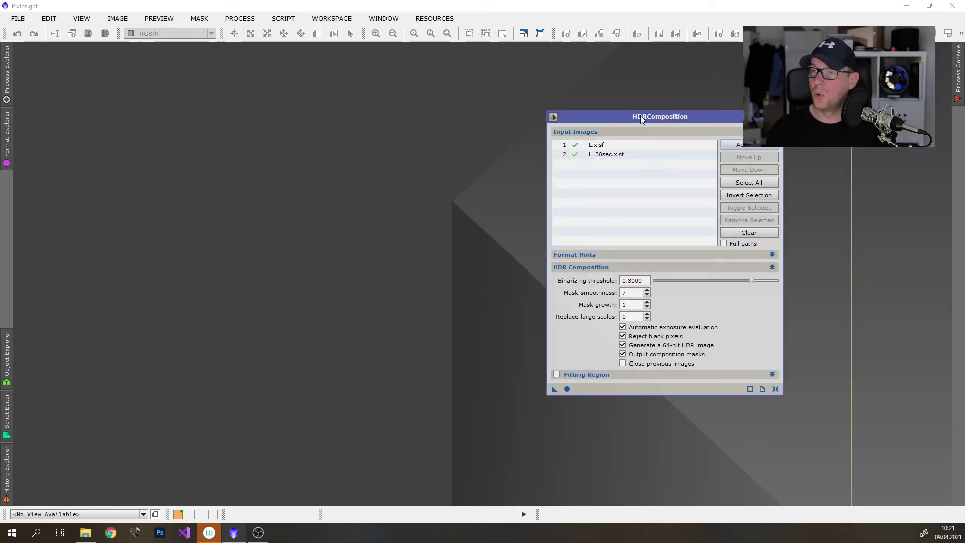
- Set the binarizing threshold to 0.5000, disable composition masks and 64-bit output, and run the HDR composition of the two luminance stacks
{"action": "left_click_drag", "start_coordinate": [639, 115], "coordinate": [363, 116]}
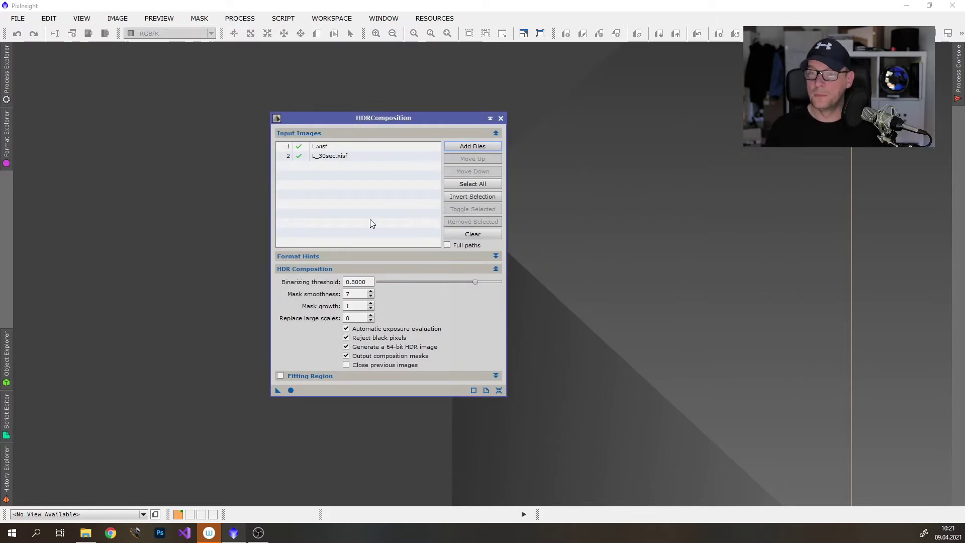
{"action": "left_click_drag", "start_coordinate": [474, 281], "coordinate": [441, 285]}
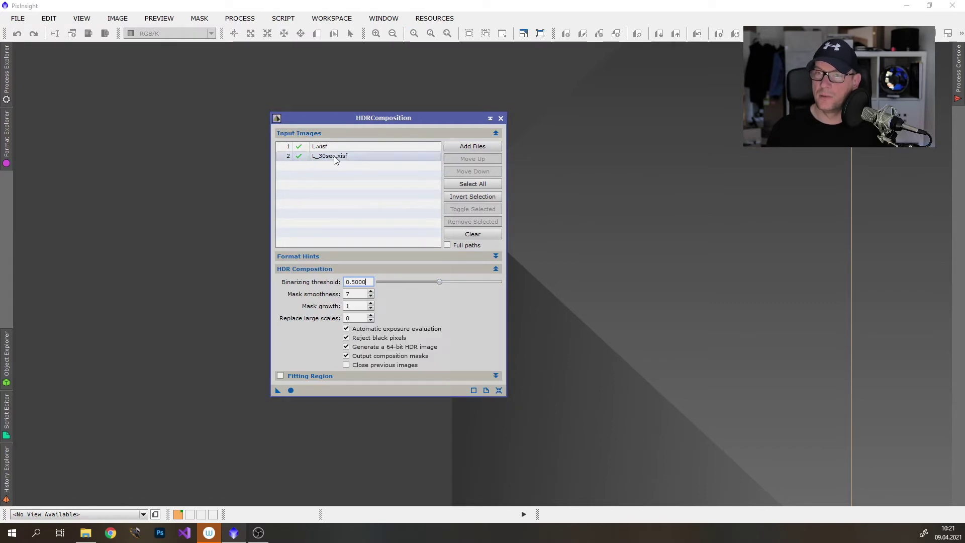
{"action": "left_click", "coordinate": [360, 357]}
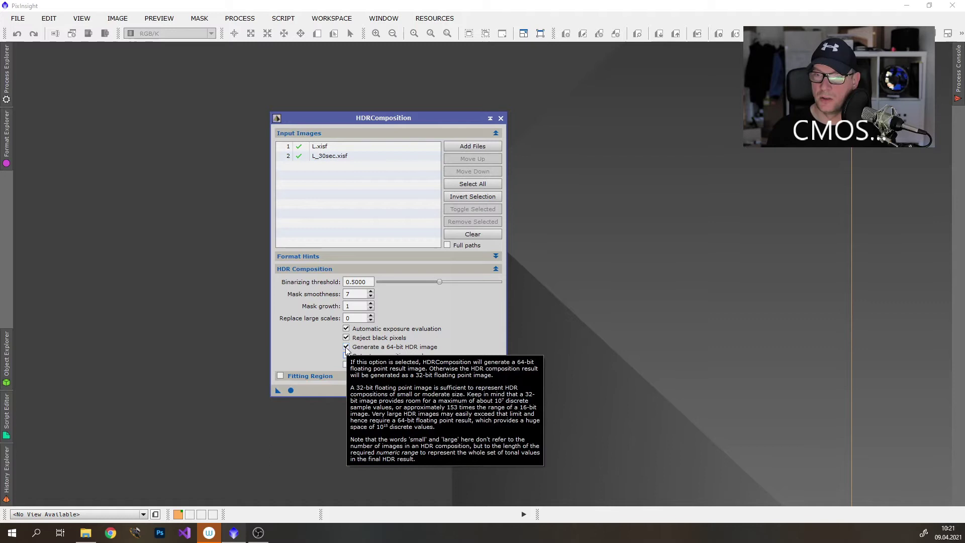
{"action": "left_click", "coordinate": [346, 349]}
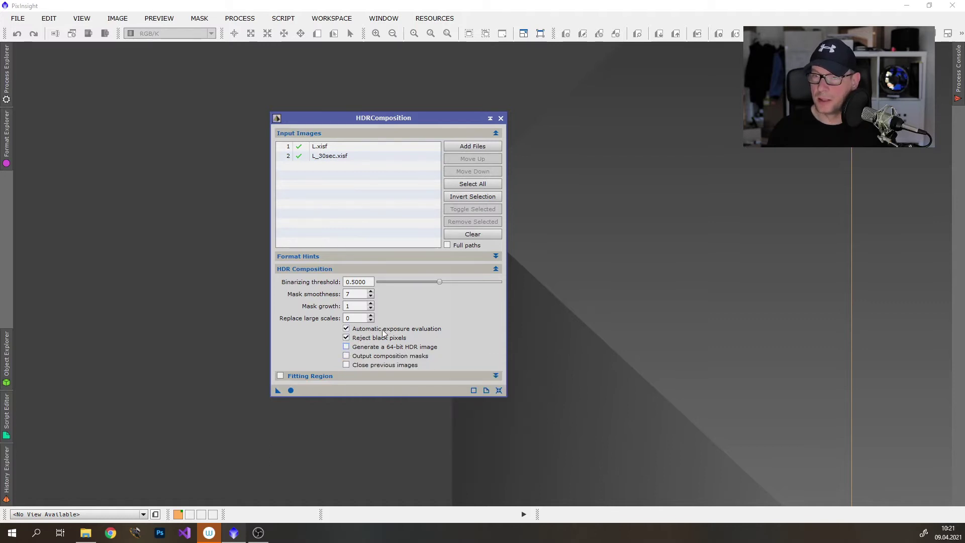
{"action": "left_click", "coordinate": [289, 390]}
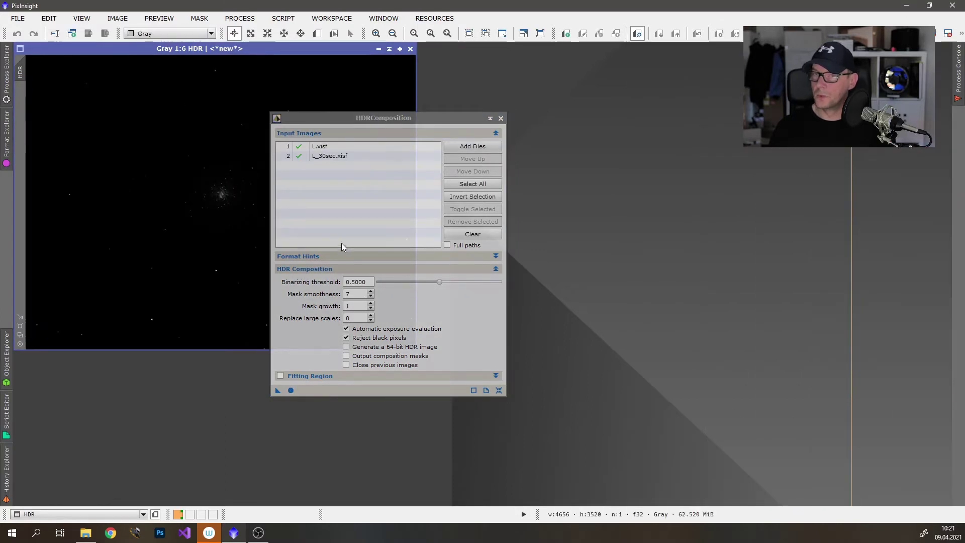
{"action": "left_click_drag", "start_coordinate": [315, 118], "coordinate": [524, 86]}
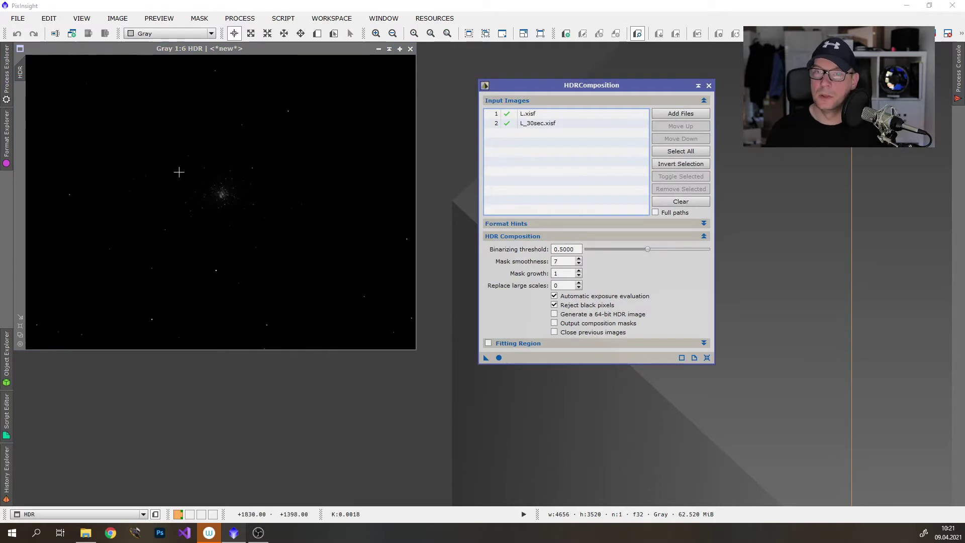
- Apply an automatic screen stretch to the new HDR image and examine its cluster core up close and as a whole
{"action": "left_click", "coordinate": [184, 194]}
{"action": "key", "text": "ctrl+a"}
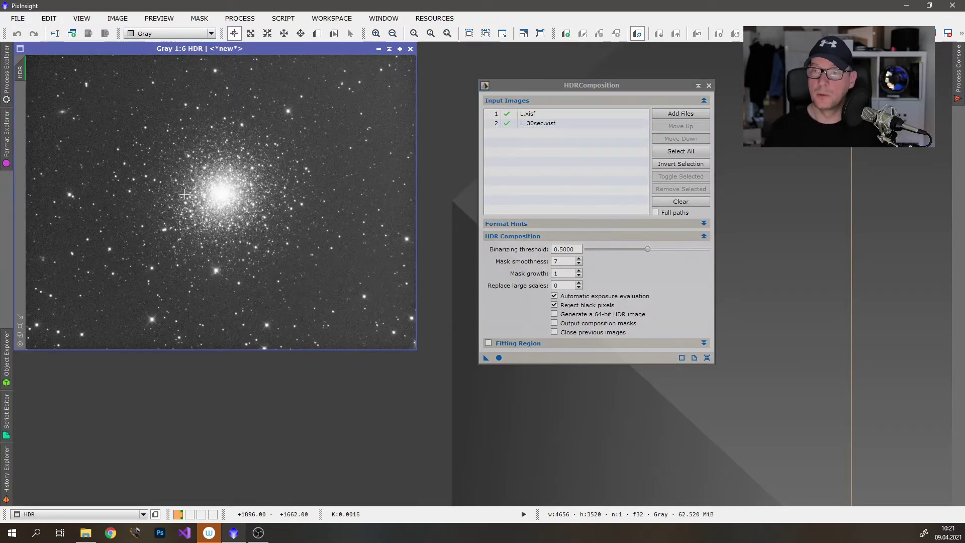
{"action": "scroll", "coordinate": [185, 194], "scroll_direction": "up", "scroll_amount": 4}
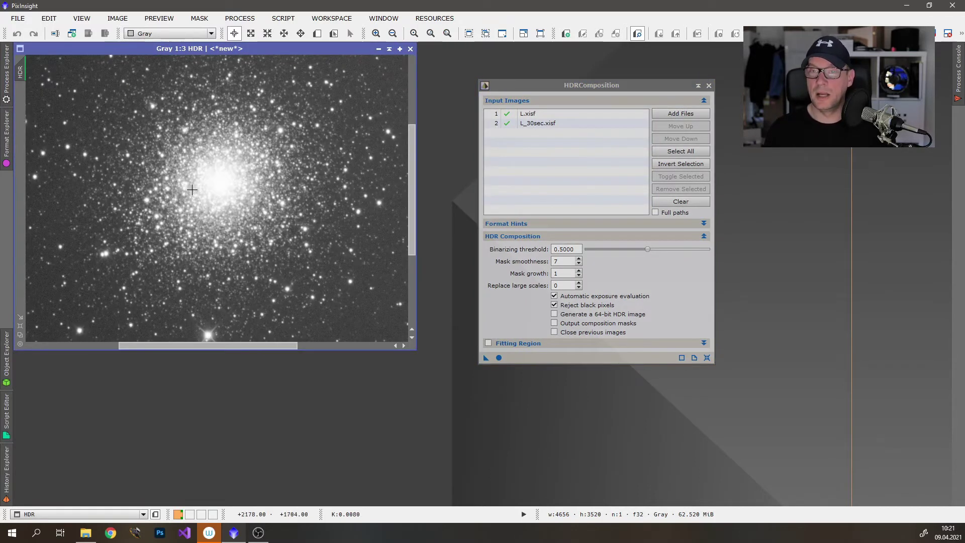
{"action": "scroll", "coordinate": [192, 189], "scroll_direction": "down", "scroll_amount": 5}
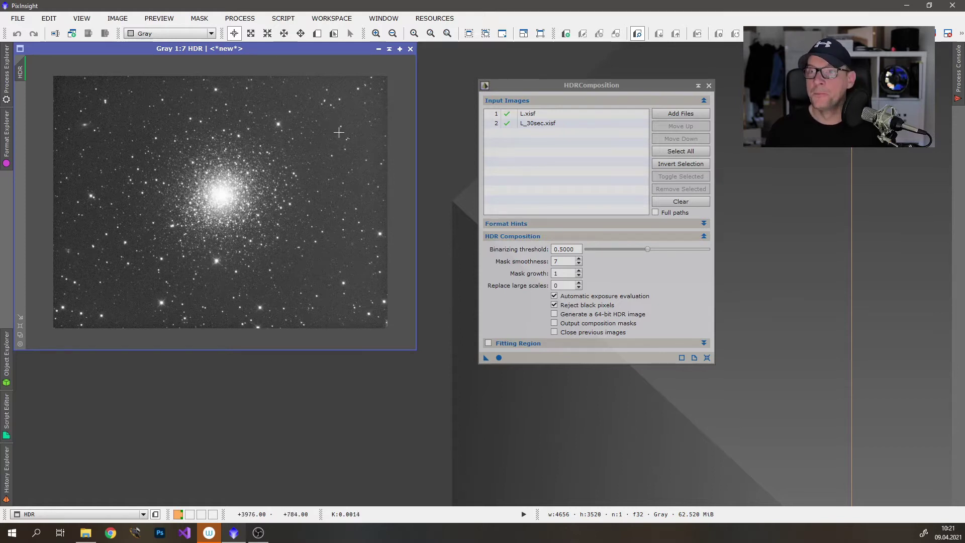
- Remove the screen stretch from the HDR image, view its unstretched core, and enable the screen transfer function again
{"action": "right_click", "coordinate": [303, 196]}
{"action": "mouse_move", "coordinate": [402, 363]}
{"action": "left_click", "coordinate": [515, 356]}
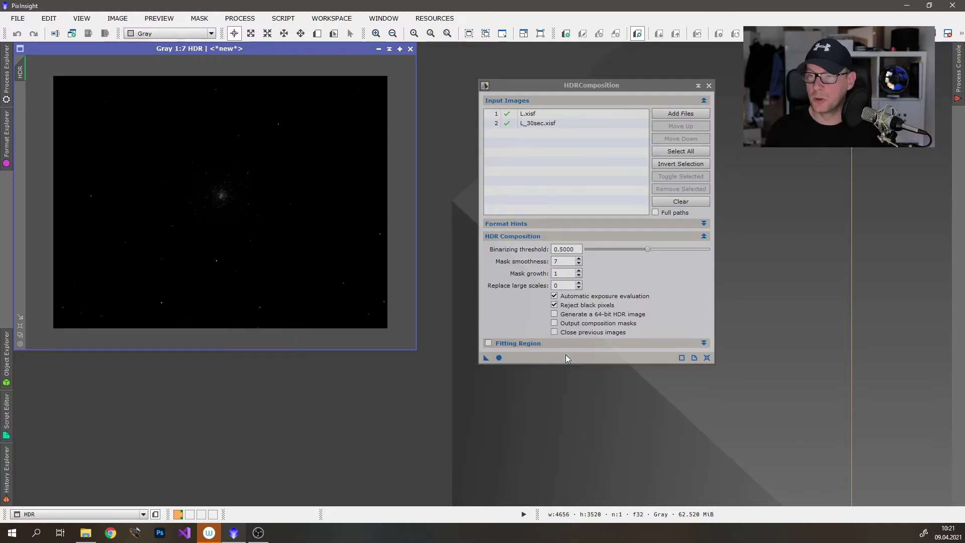
{"action": "right_click", "coordinate": [226, 197]}
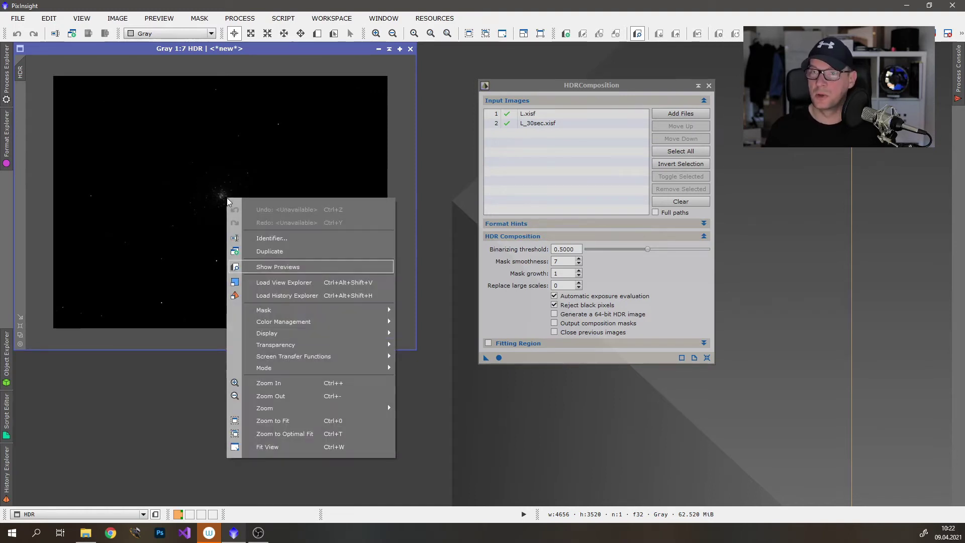
{"action": "mouse_move", "coordinate": [311, 361]}
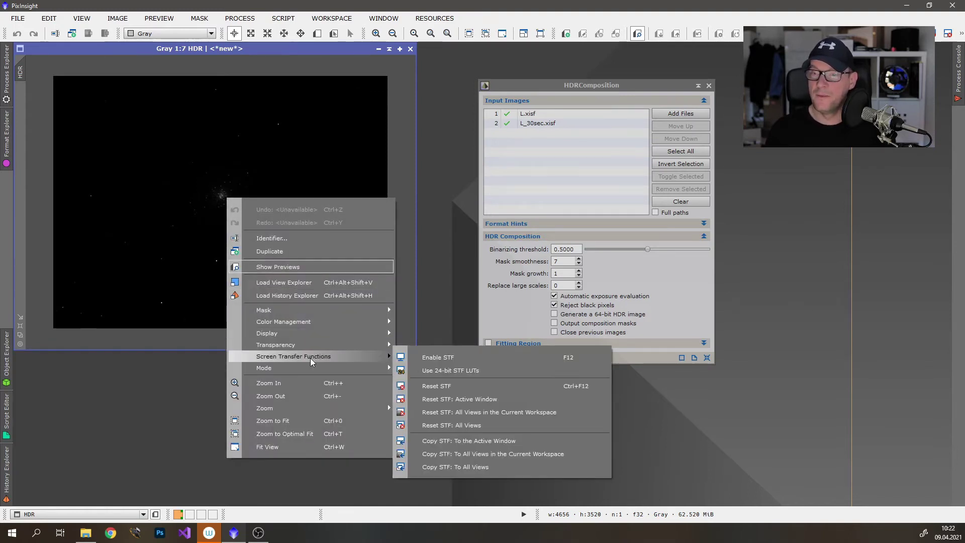
{"action": "left_click", "coordinate": [437, 360]}
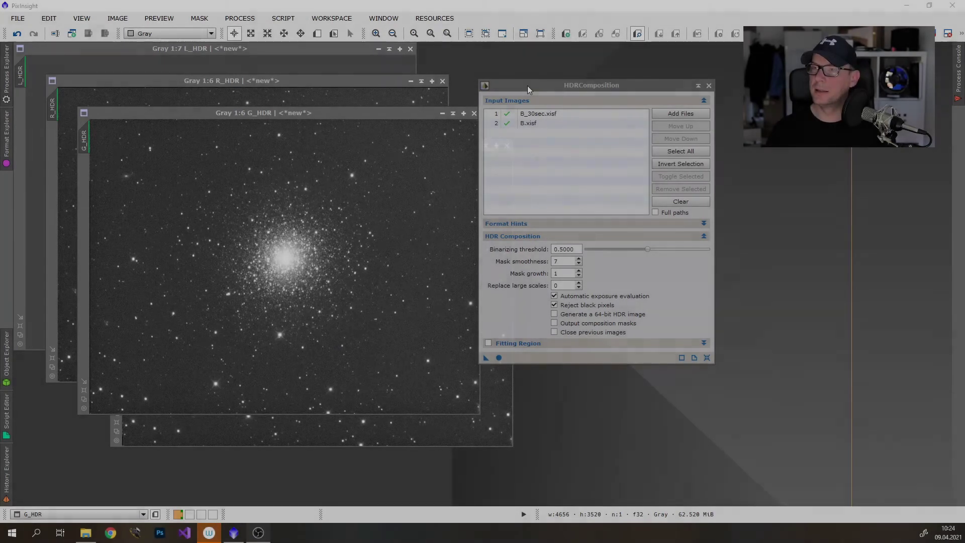
- Close HDRComposition, open the LRGBCombination process and assign L_HDR as the luminance source image
{"action": "left_click_drag", "start_coordinate": [527, 85], "coordinate": [568, 80]}
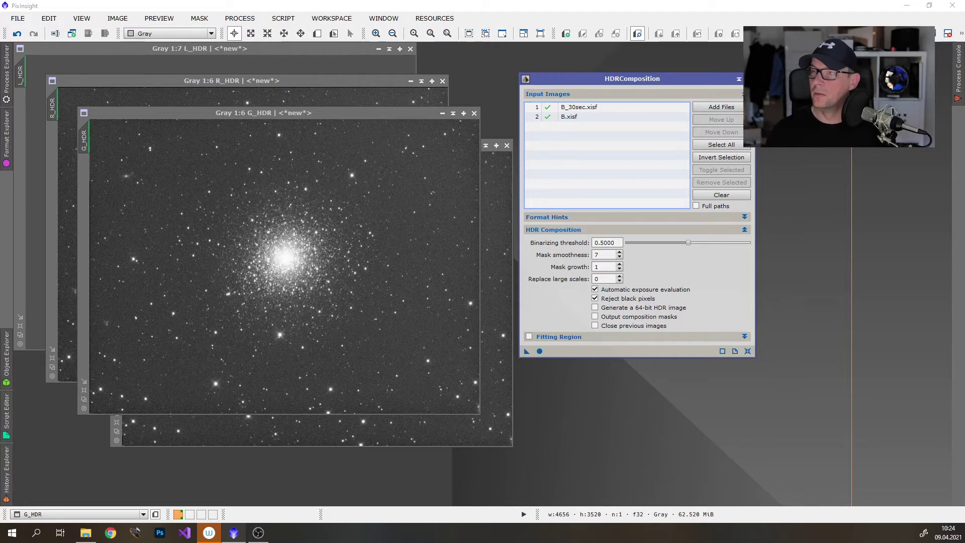
{"action": "left_click", "coordinate": [738, 79]}
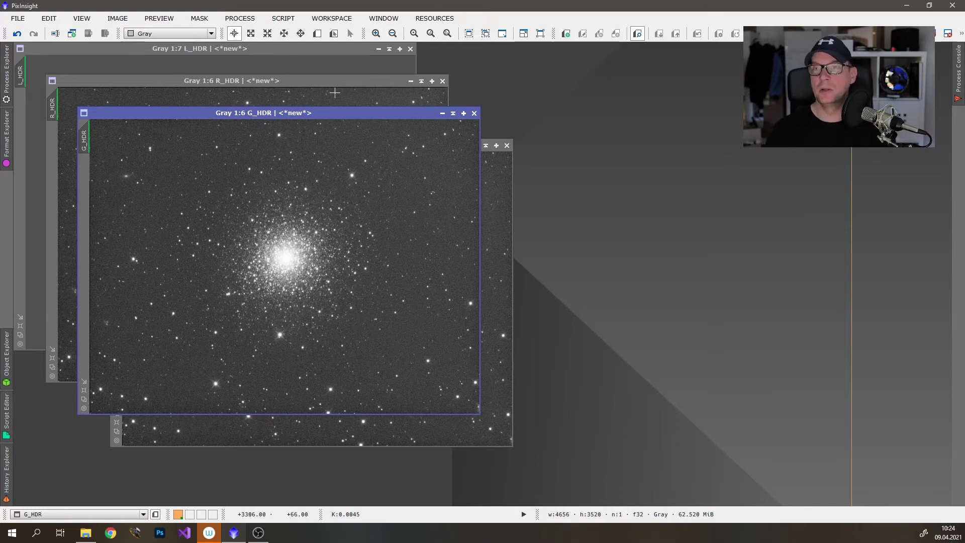
{"action": "left_click", "coordinate": [254, 20]}
{"action": "mouse_move", "coordinate": [320, 12]}
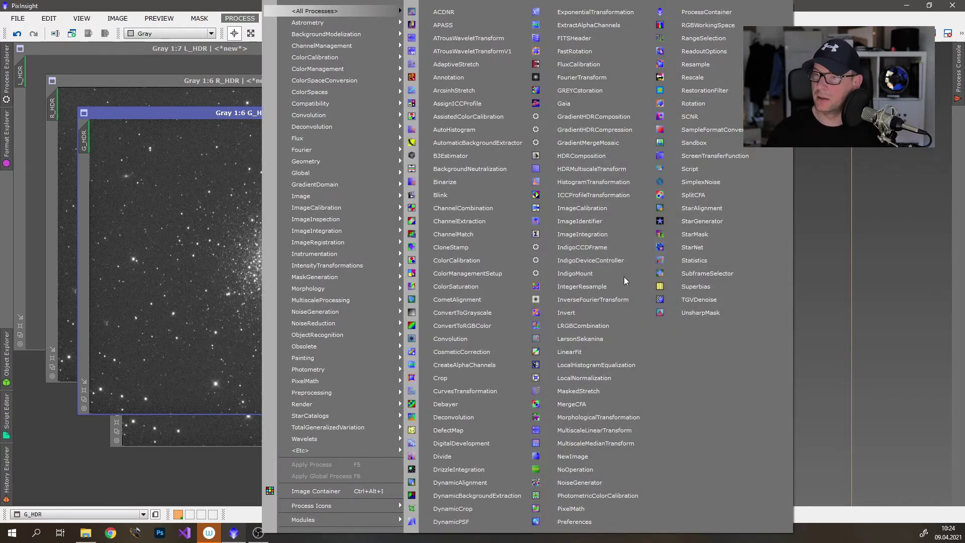
{"action": "left_click", "coordinate": [614, 325]}
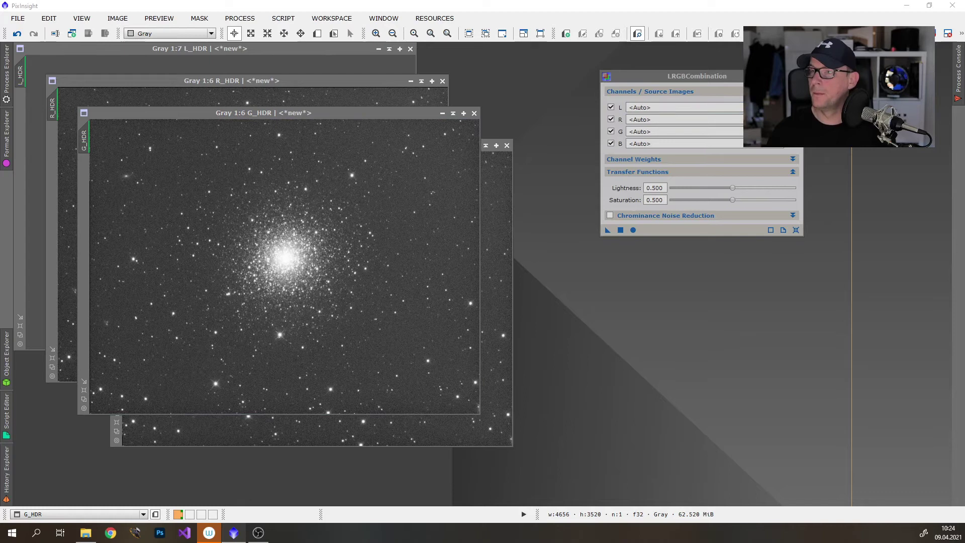
{"action": "left_click", "coordinate": [677, 110]}
{"action": "left_click", "coordinate": [507, 274]}
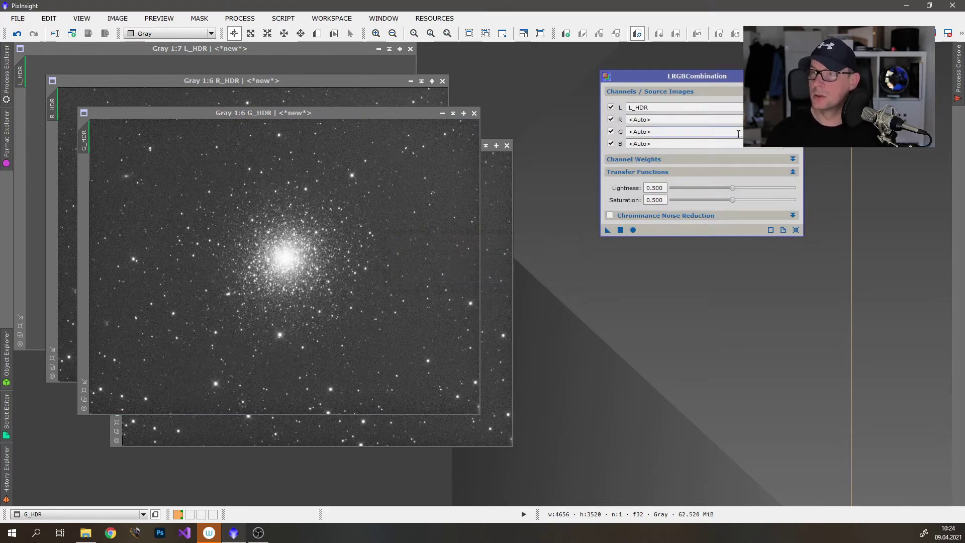
- Assign R_HDR as the red and G_HDR as the green source image in LRGBCombination
{"action": "left_click", "coordinate": [734, 120]}
{"action": "left_click", "coordinate": [471, 262]}
{"action": "left_click", "coordinate": [471, 274]}
{"action": "left_click", "coordinate": [520, 276]}
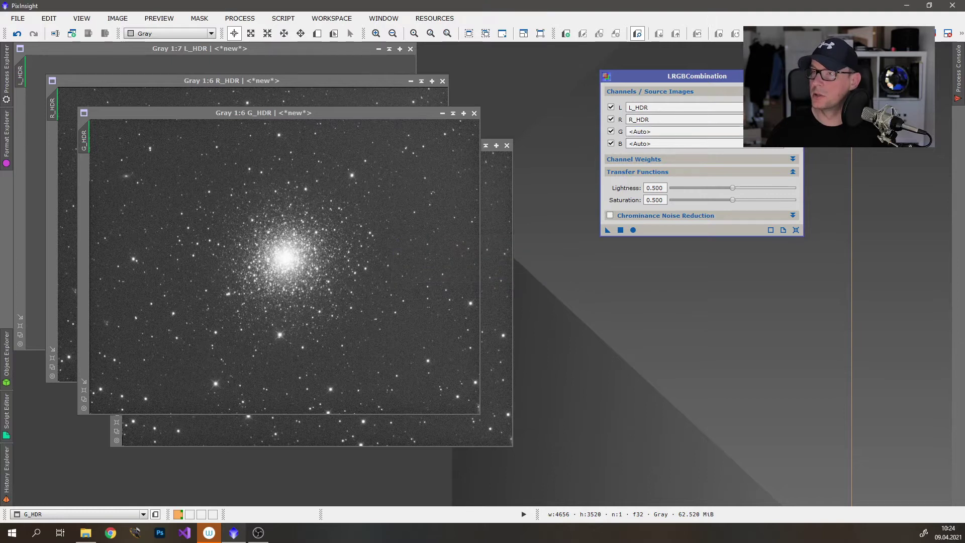
{"action": "left_click", "coordinate": [736, 131]}
{"action": "left_click", "coordinate": [450, 260]}
{"action": "left_click", "coordinate": [452, 284]}
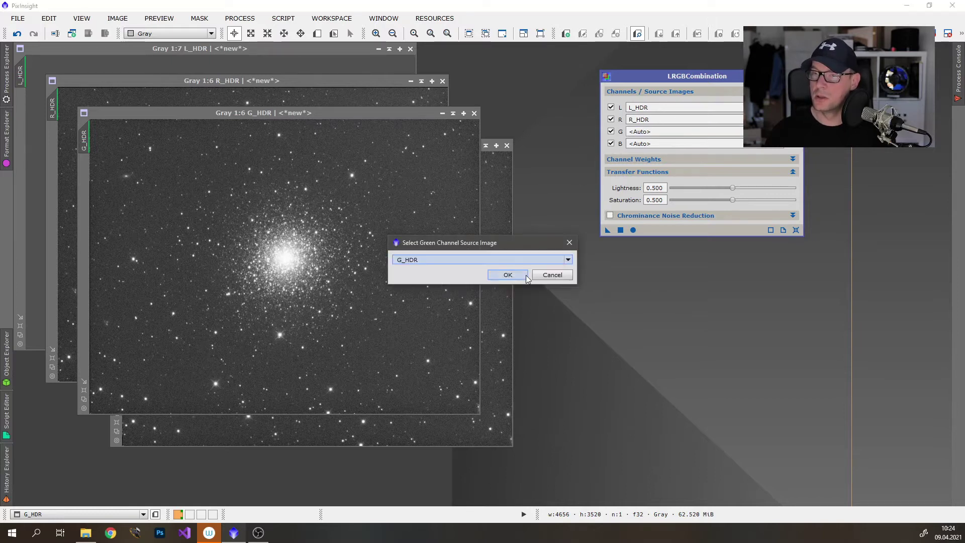
{"action": "left_click", "coordinate": [507, 274]}
- Assign B_HDR as the blue source image, run the LRGB combination, and move the resulting color image over the channel images
{"action": "left_click", "coordinate": [782, 145]}
{"action": "left_click", "coordinate": [454, 260]}
{"action": "left_click", "coordinate": [448, 290]}
{"action": "left_click", "coordinate": [507, 275]}
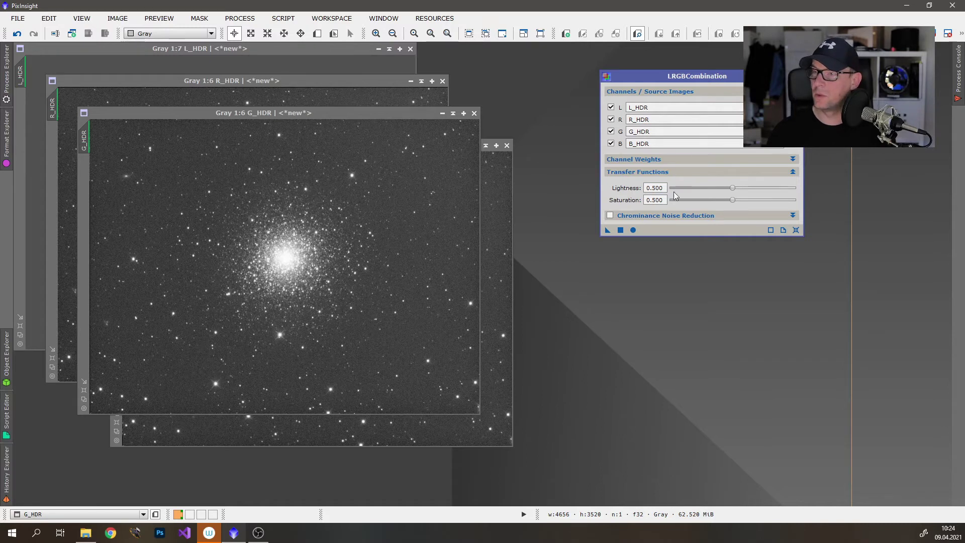
{"action": "left_click", "coordinate": [632, 230]}
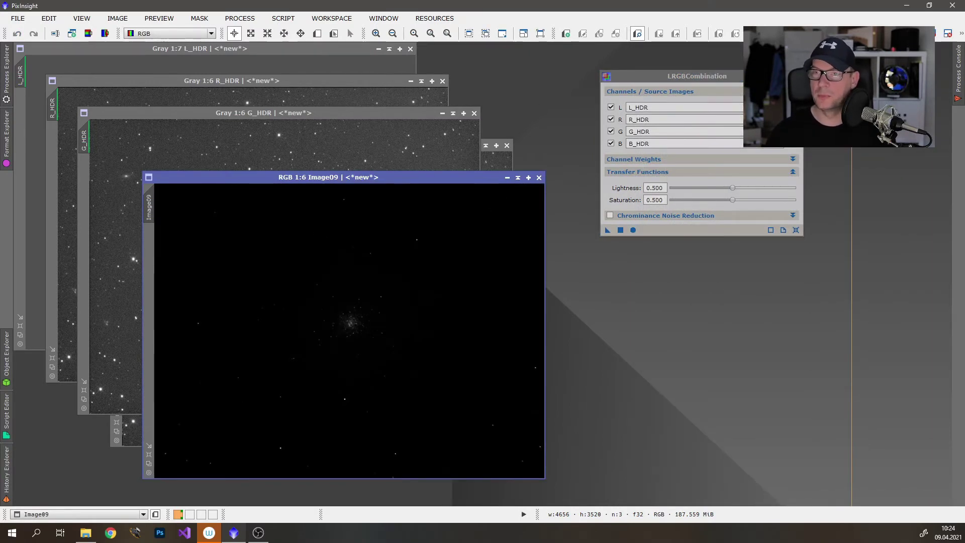
{"action": "left_click_drag", "start_coordinate": [434, 176], "coordinate": [327, 81]}
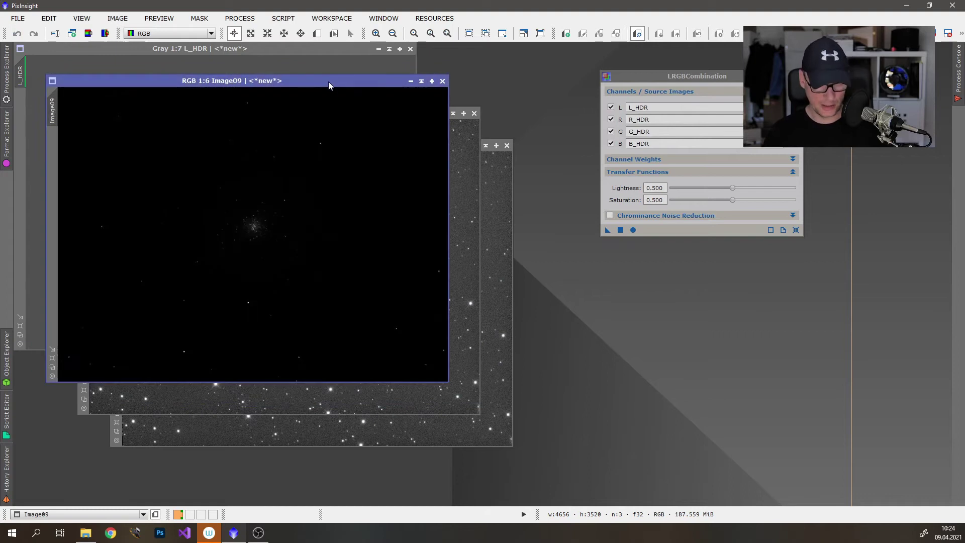
- Apply an automatic screen stretch to the combined color image, enlarge its window and view the image at 1:5
{"action": "key", "text": "ctrl+a"}
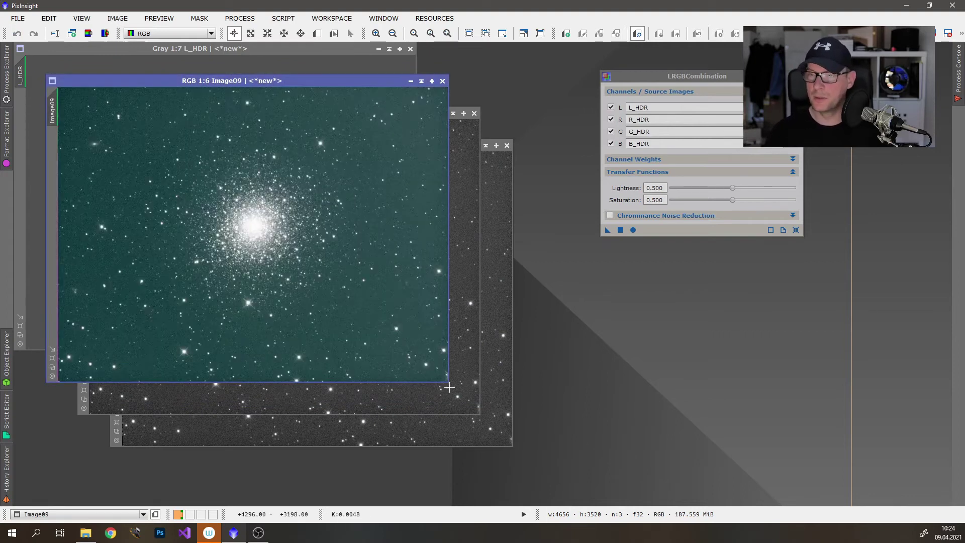
{"action": "left_click_drag", "start_coordinate": [448, 386], "coordinate": [602, 479]}
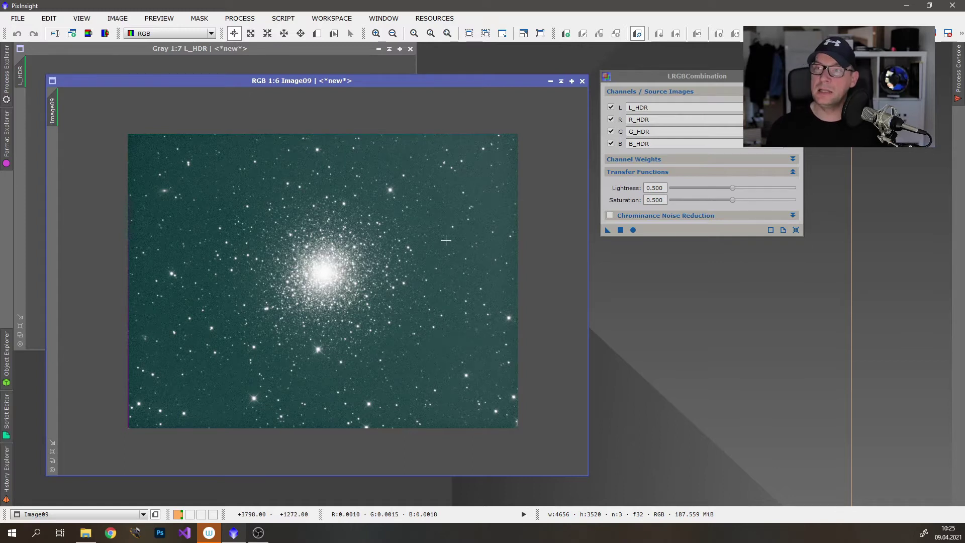
{"action": "key", "text": "ctrl+z"}
{"action": "key", "text": "ctrl+y"}
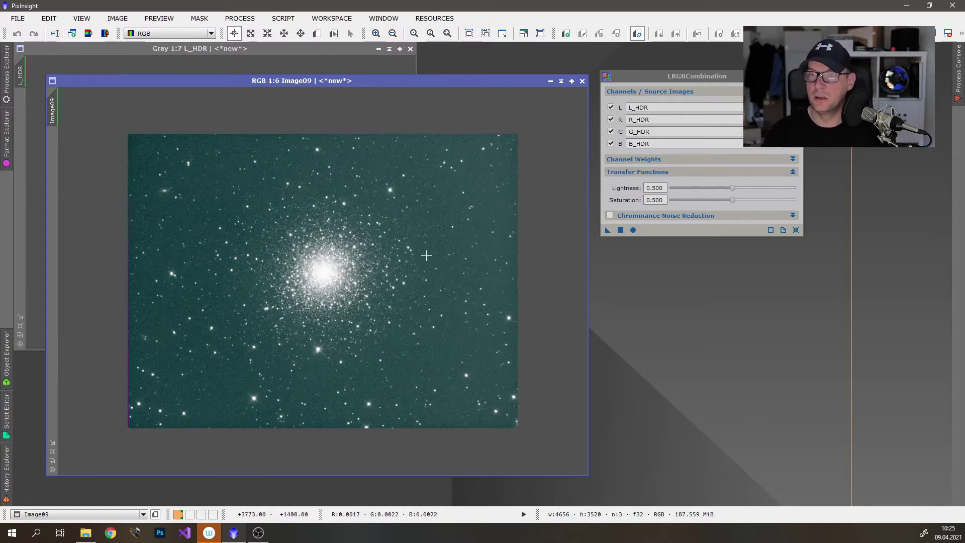
{"action": "scroll", "coordinate": [421, 253], "scroll_direction": "up", "scroll_amount": 1}
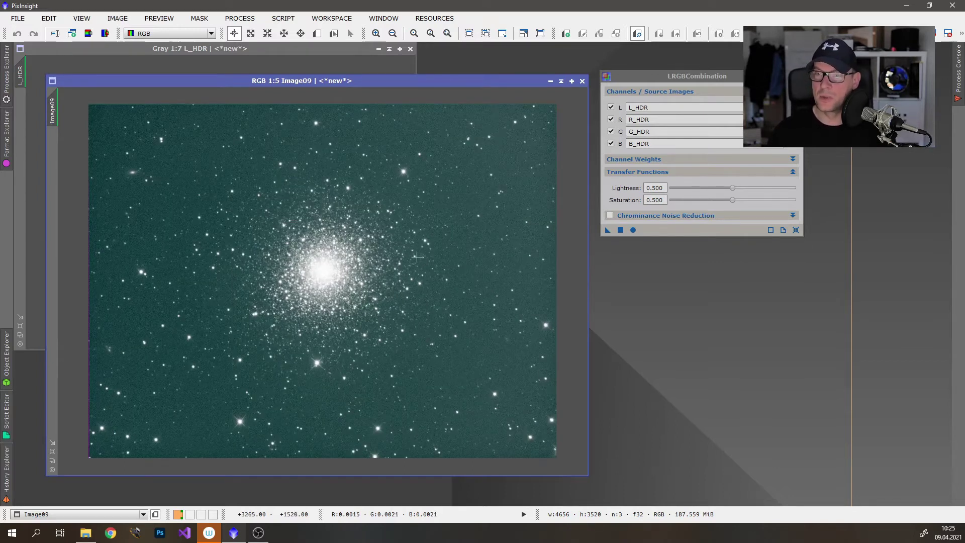
{"action": "left_click_drag", "start_coordinate": [283, 84], "coordinate": [267, 73]}
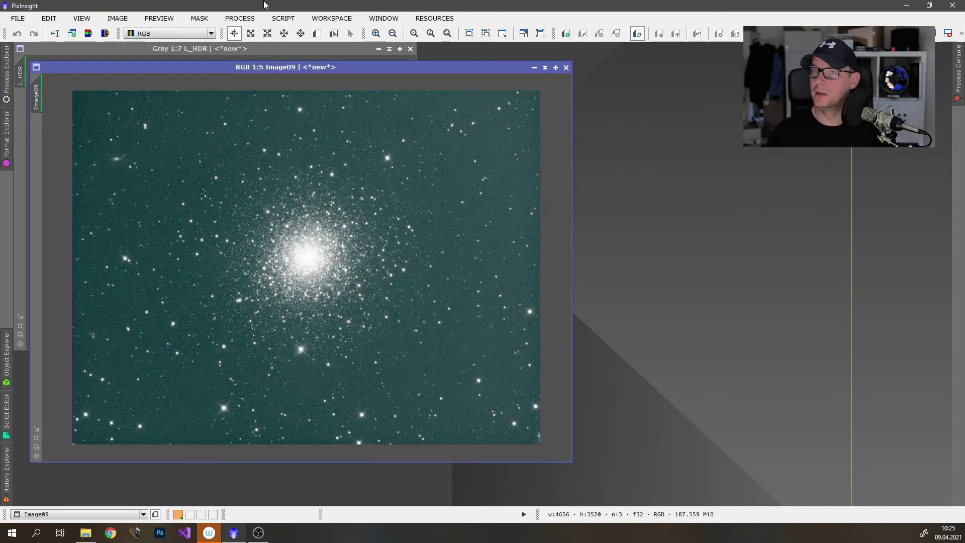
- Crop the uneven edges off the color image with DynamicCrop to about 4430 × 3210 pixels, then close the process
{"action": "left_click", "coordinate": [236, 18]}
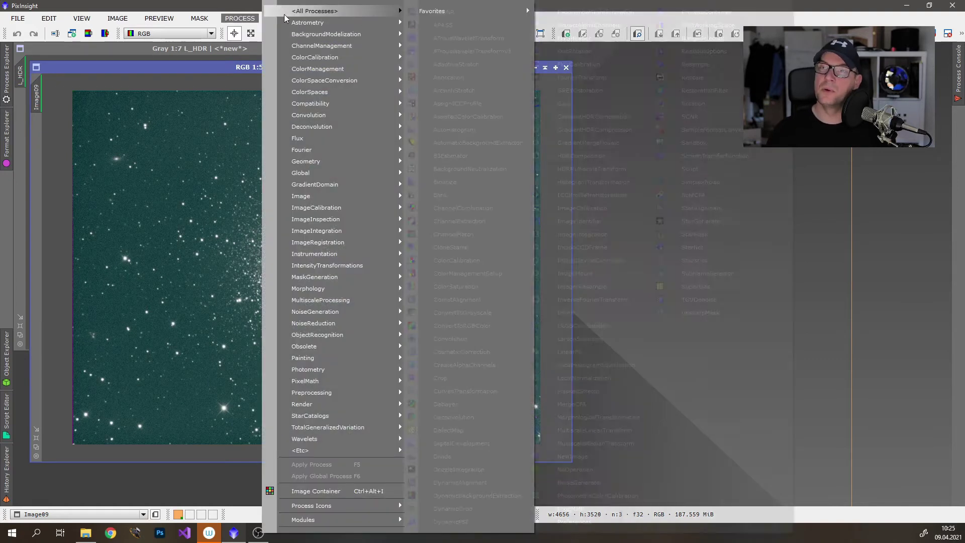
{"action": "left_click", "coordinate": [211, 4]}
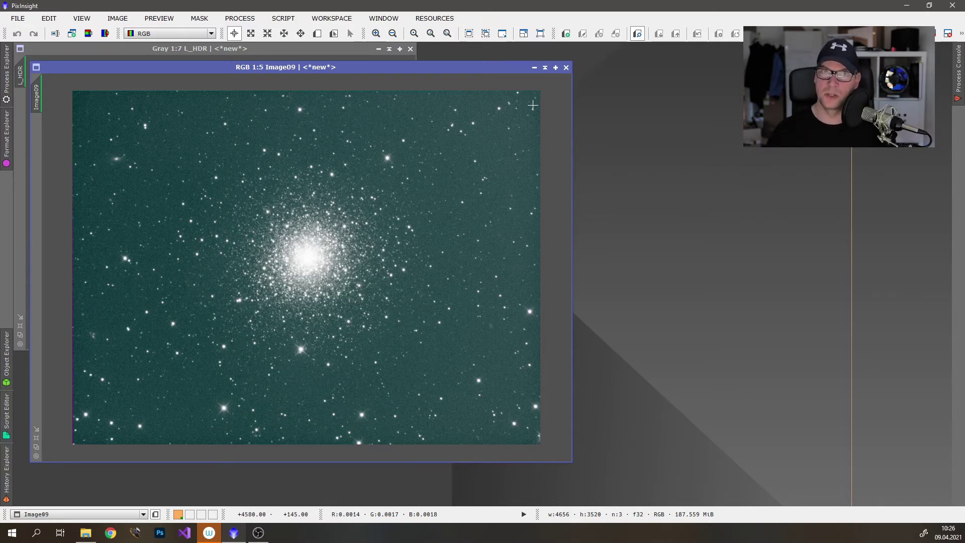
{"action": "left_click", "coordinate": [237, 19]}
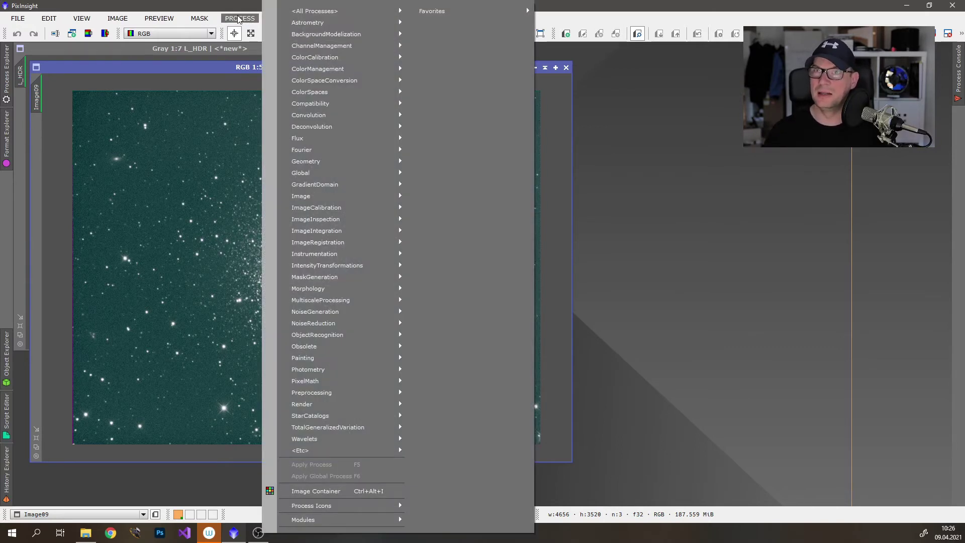
{"action": "mouse_move", "coordinate": [315, 12]}
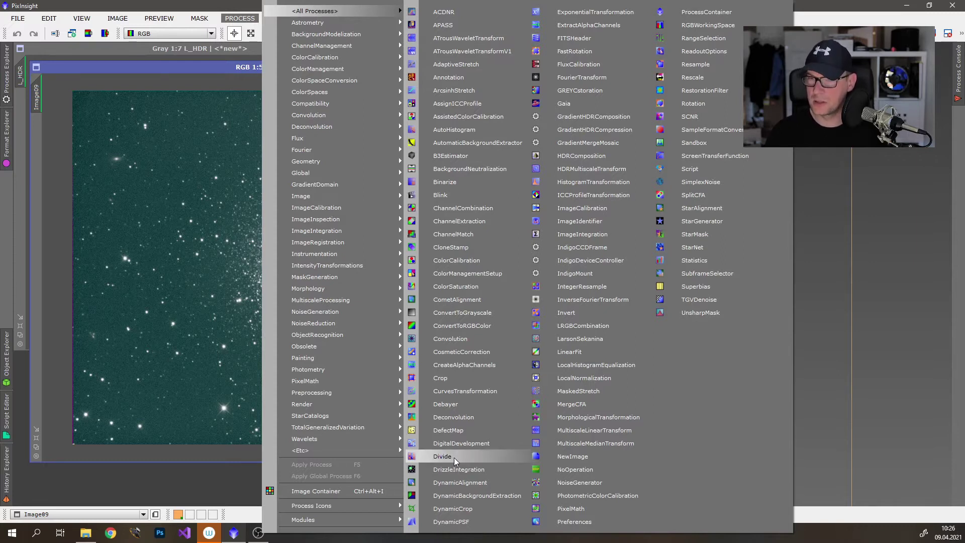
{"action": "left_click", "coordinate": [464, 509]}
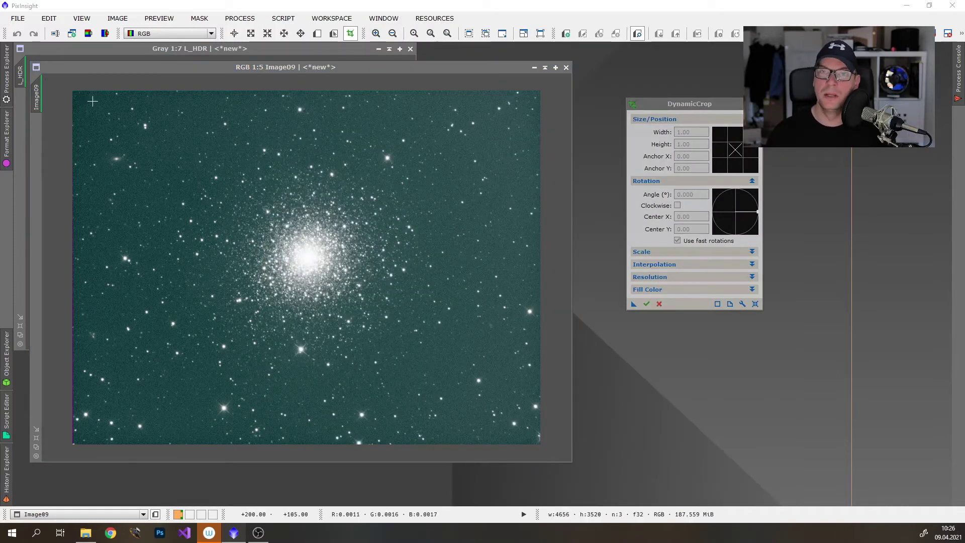
{"action": "left_click_drag", "start_coordinate": [82, 101], "coordinate": [526, 424]}
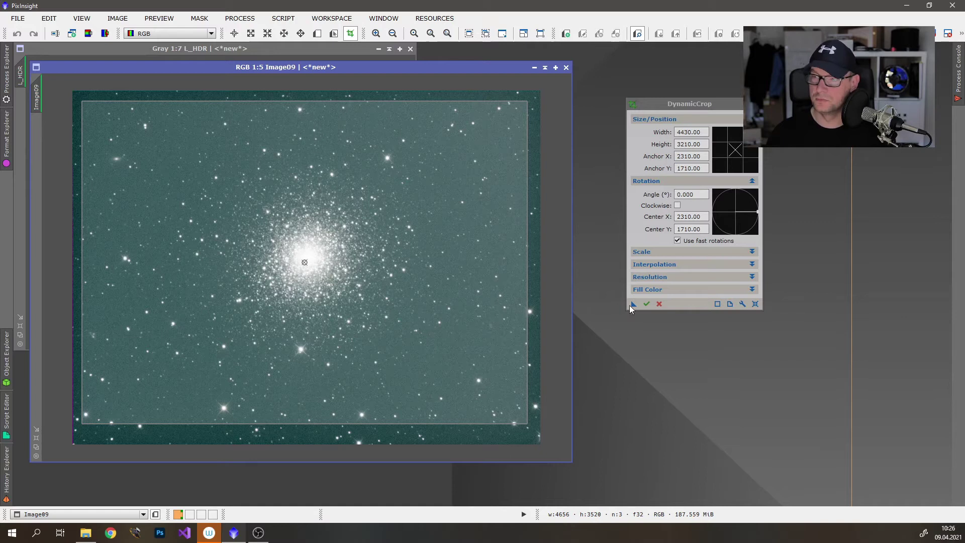
{"action": "left_click", "coordinate": [646, 304]}
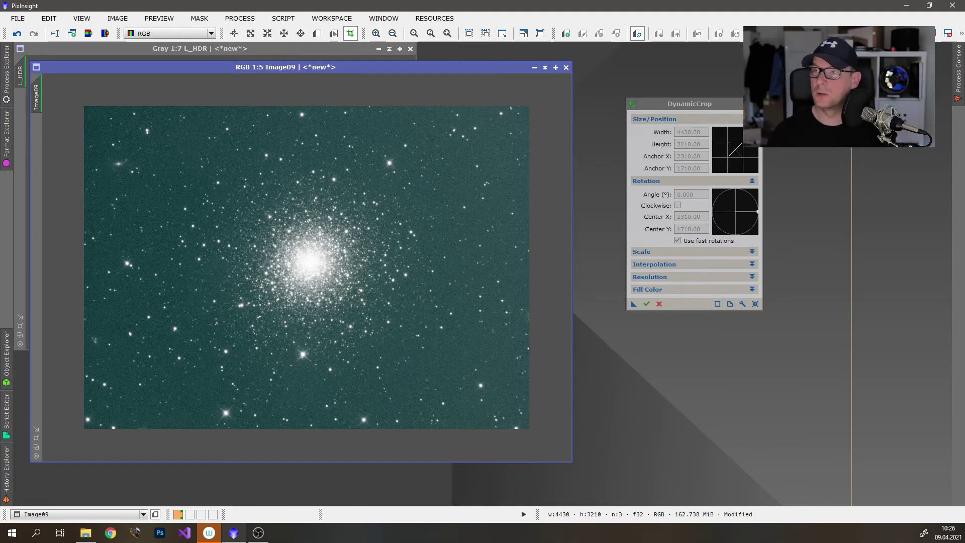
{"action": "key", "text": "Escape"}
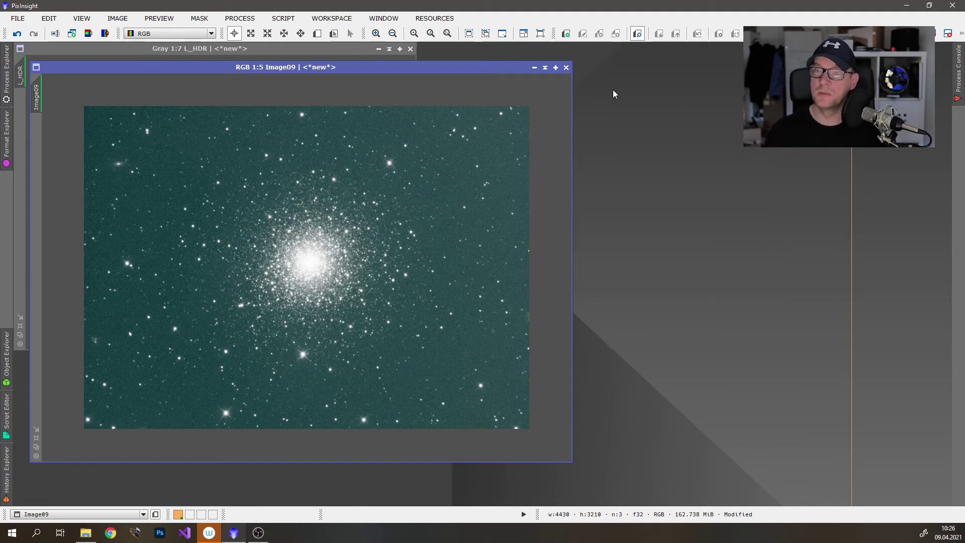
- Enlarge the cropped color image's window so the whole image fits at 1:4
{"action": "scroll", "coordinate": [300, 133], "scroll_direction": "up", "scroll_amount": 1}
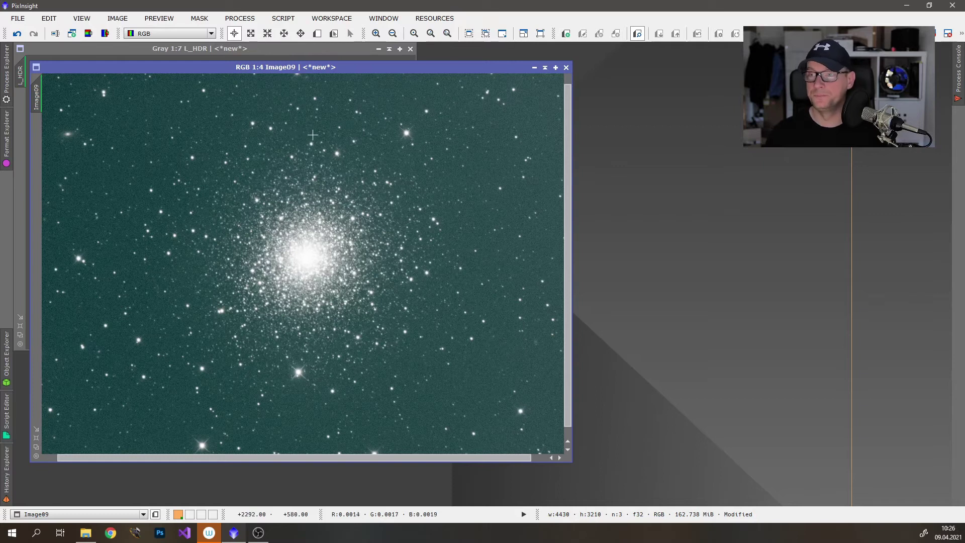
{"action": "scroll", "coordinate": [312, 135], "scroll_direction": "down", "scroll_amount": 1}
{"action": "left_click_drag", "start_coordinate": [571, 460], "coordinate": [622, 491]}
{"action": "scroll", "coordinate": [178, 81], "scroll_direction": "up", "scroll_amount": 1}
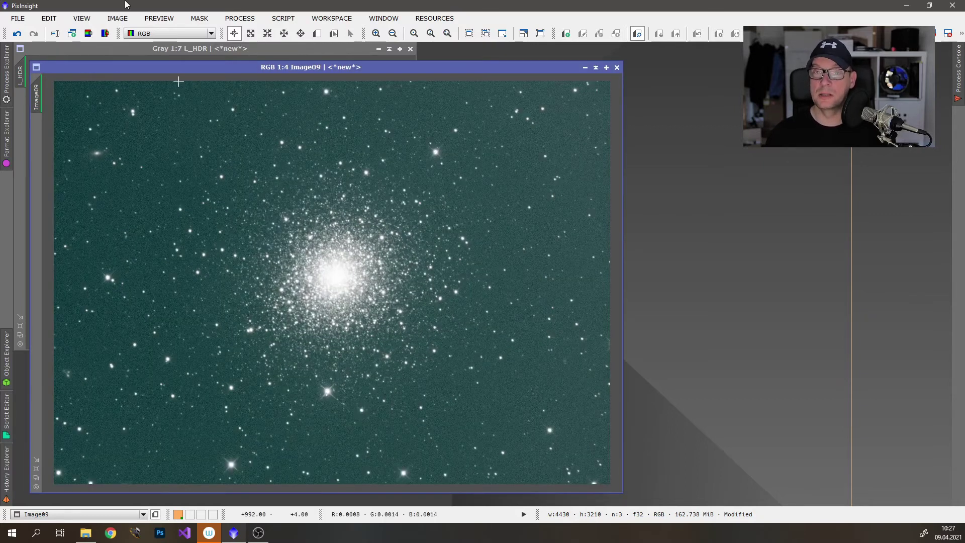
{"action": "left_click", "coordinate": [240, 18]}
{"action": "mouse_move", "coordinate": [308, 35]}
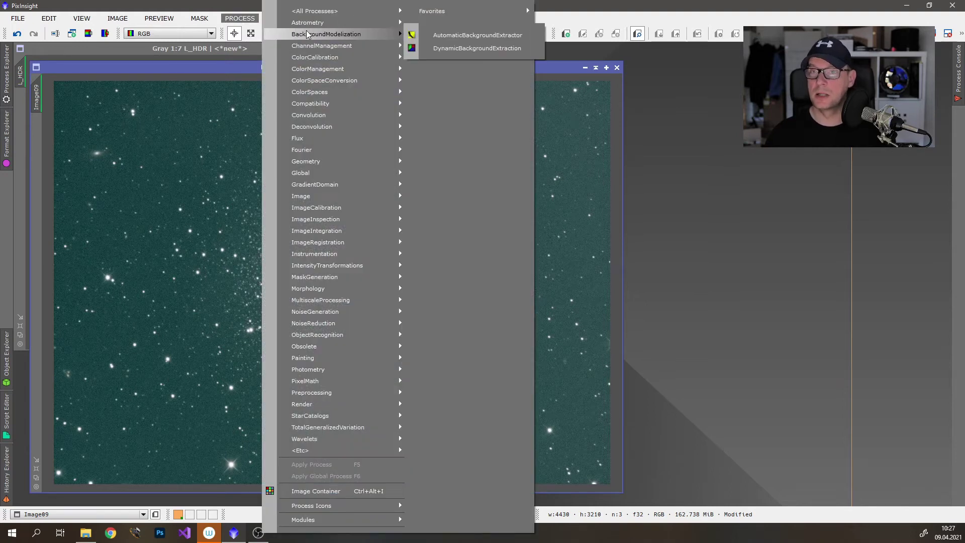
{"action": "left_click", "coordinate": [464, 48]}
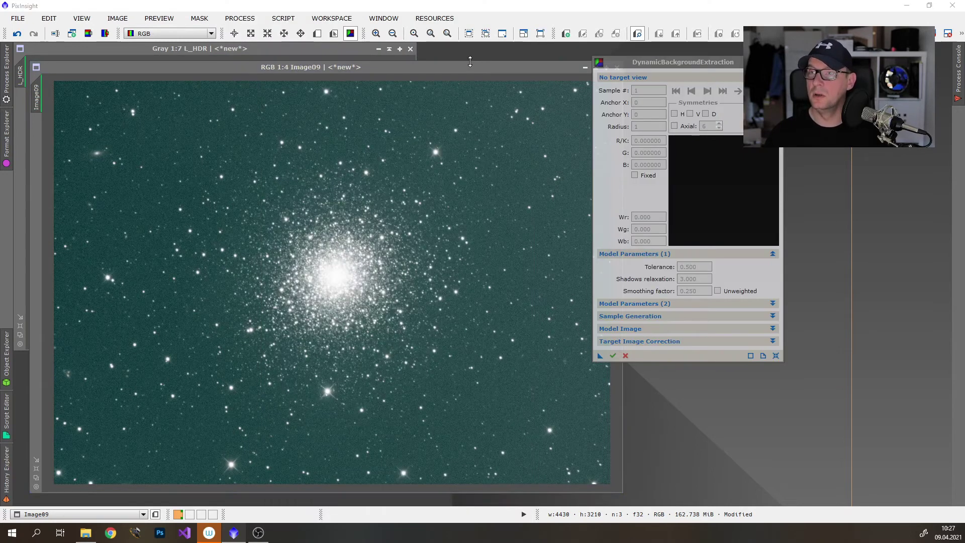
{"action": "left_click_drag", "start_coordinate": [623, 63], "coordinate": [671, 183]}
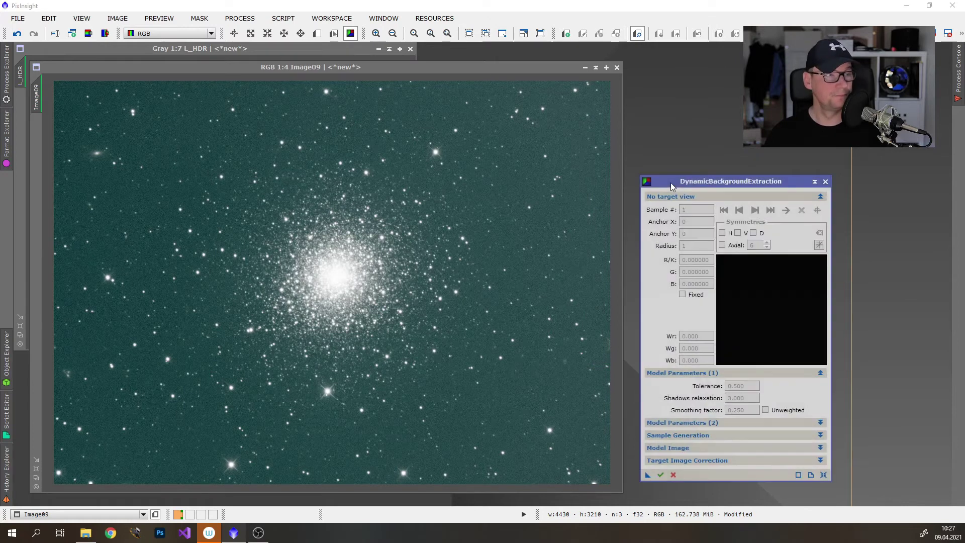
{"action": "left_click", "coordinate": [490, 73]}
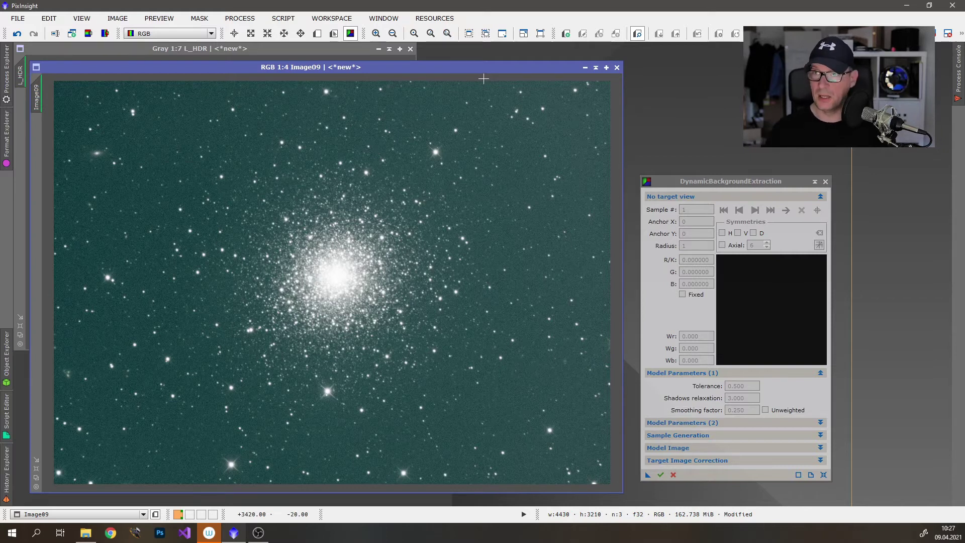
{"action": "left_click", "coordinate": [825, 182]}
- Try AutomaticBackgroundExtractor on the cropped color image with the target image correction set to Division
{"action": "left_click", "coordinate": [240, 18]}
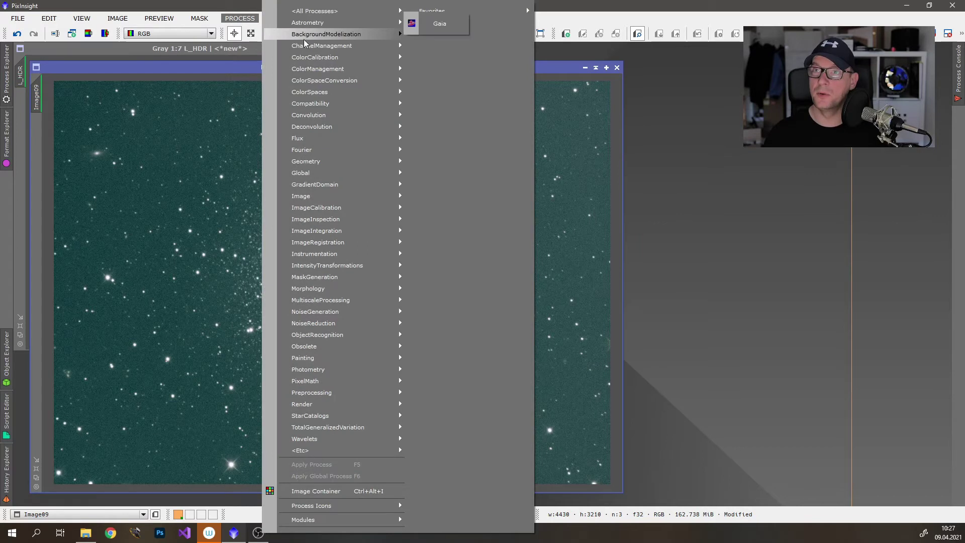
{"action": "mouse_move", "coordinate": [397, 34]}
{"action": "left_click", "coordinate": [449, 34]}
{"action": "left_click_drag", "start_coordinate": [684, 35], "coordinate": [662, 262]}
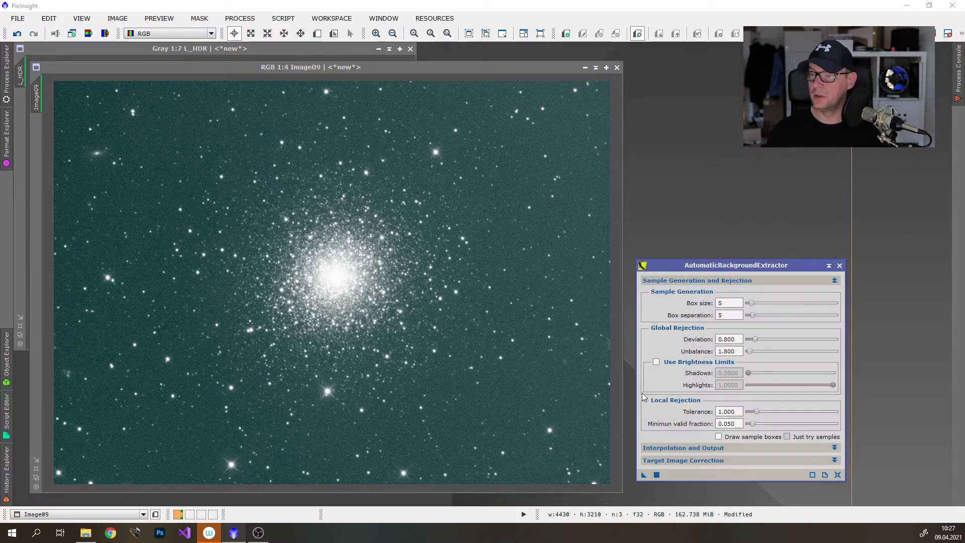
{"action": "left_click", "coordinate": [685, 460]}
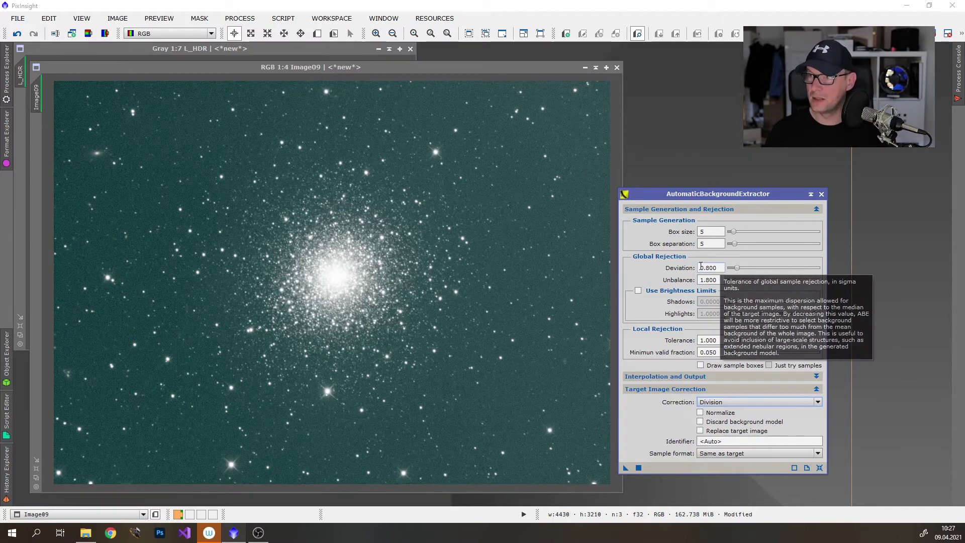
{"action": "left_click_drag", "start_coordinate": [625, 471], "coordinate": [441, 377]}
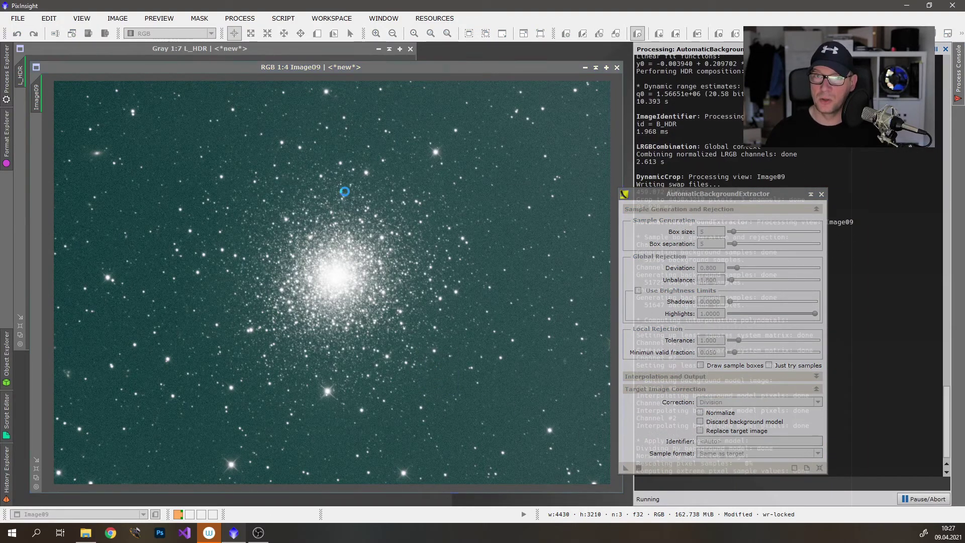
- Separate the two result images, auto-stretch the extracted background model to inspect its gradient, and close it
{"action": "left_click_drag", "start_coordinate": [330, 175], "coordinate": [345, 251]}
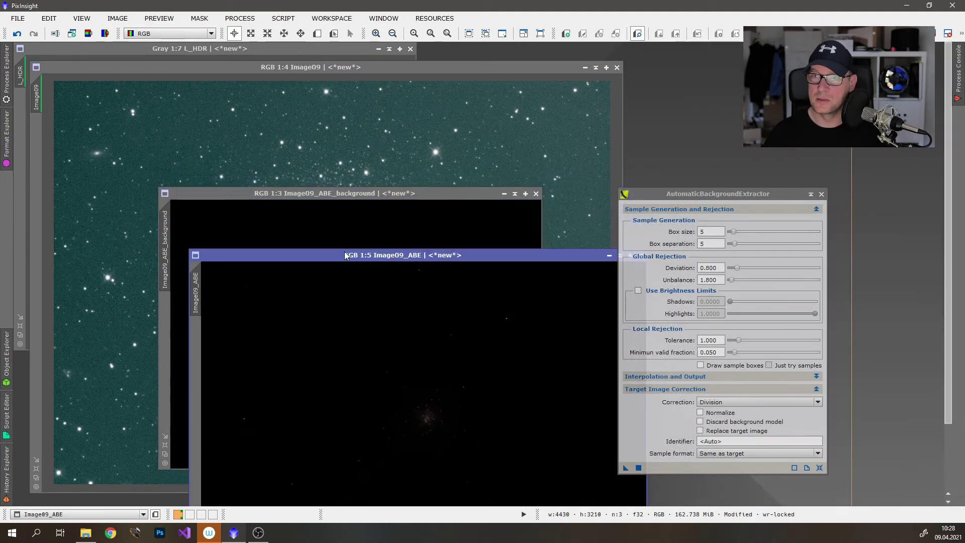
{"action": "left_click_drag", "start_coordinate": [330, 191], "coordinate": [287, 103]}
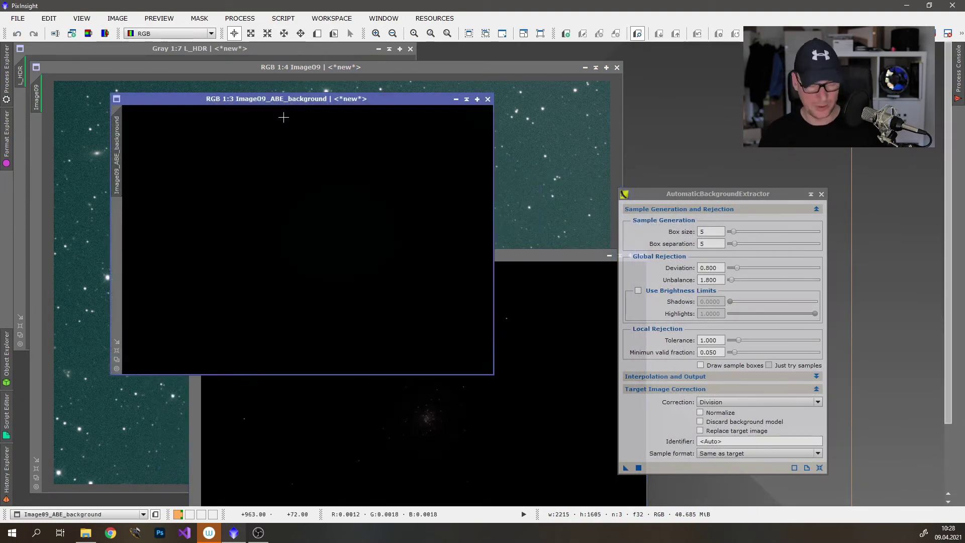
{"action": "key", "text": "ctrl+a"}
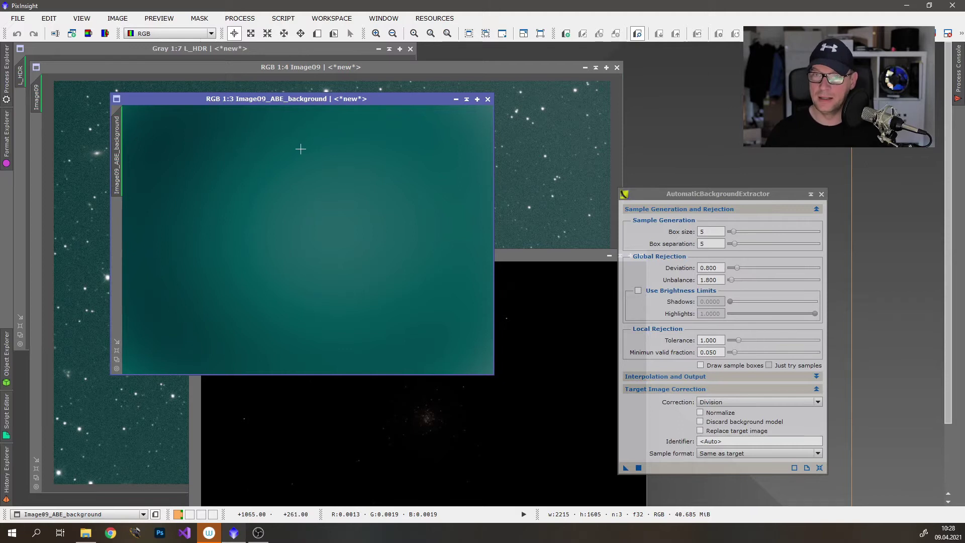
{"action": "scroll", "coordinate": [295, 210], "scroll_direction": "down", "scroll_amount": 1}
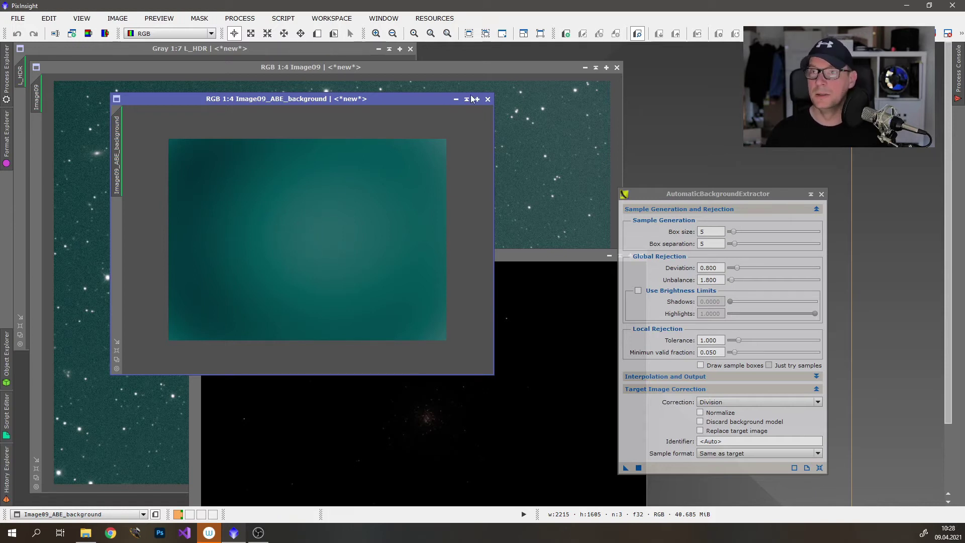
{"action": "left_click", "coordinate": [487, 99]}
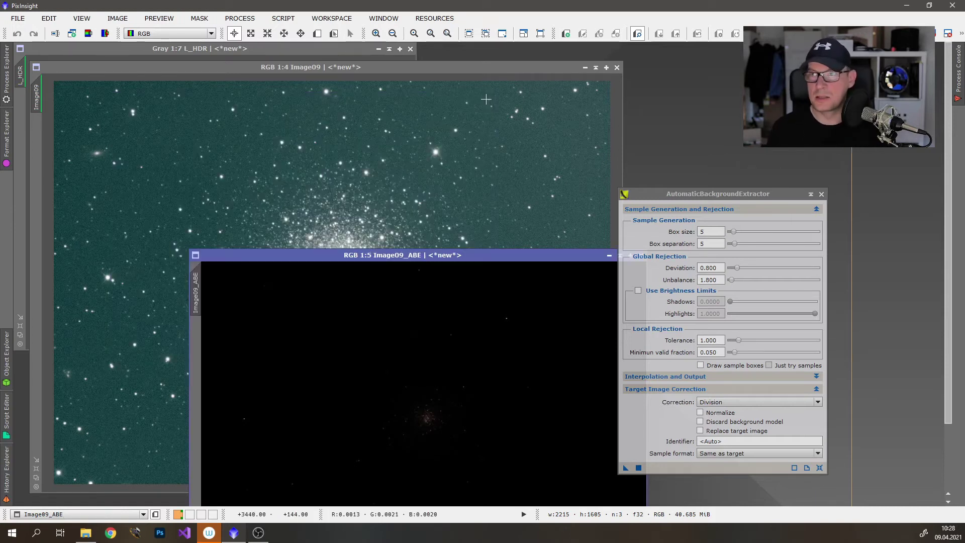
- Auto-stretch the background-corrected image to inspect it, then discard it and close AutomaticBackgroundExtractor
{"action": "left_click_drag", "start_coordinate": [497, 259], "coordinate": [415, 115]}
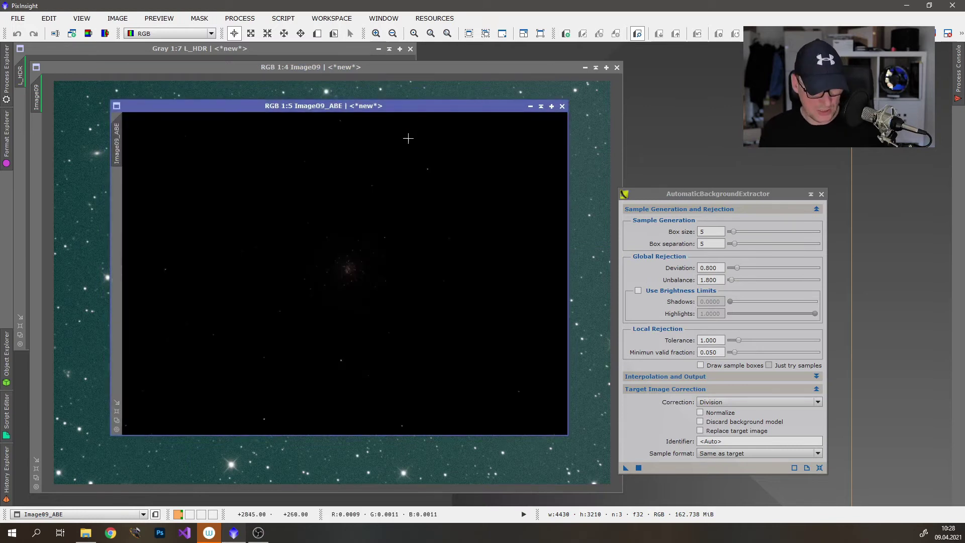
{"action": "key", "text": "ctrl+a"}
{"action": "scroll", "coordinate": [410, 285], "scroll_direction": "down", "scroll_amount": 2}
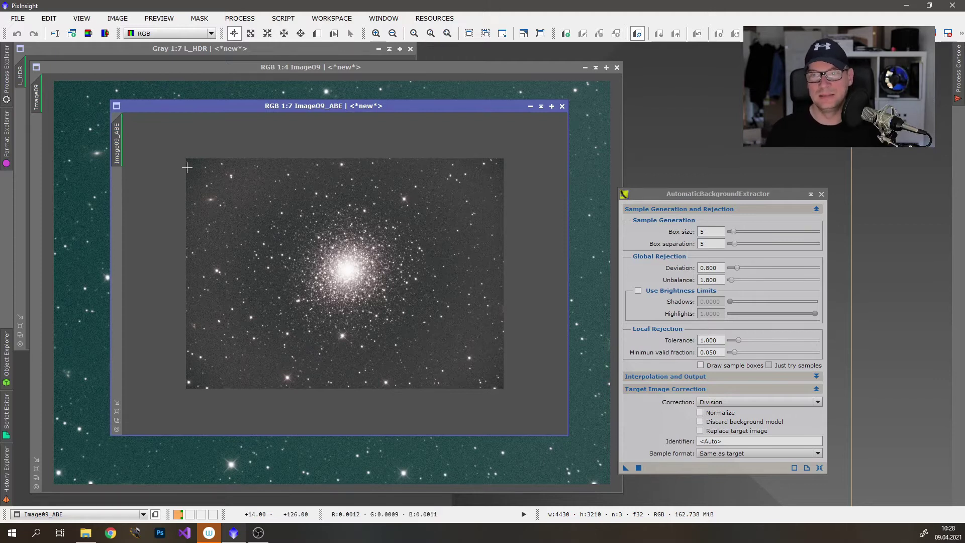
{"action": "scroll", "coordinate": [334, 246], "scroll_direction": "up", "scroll_amount": 1}
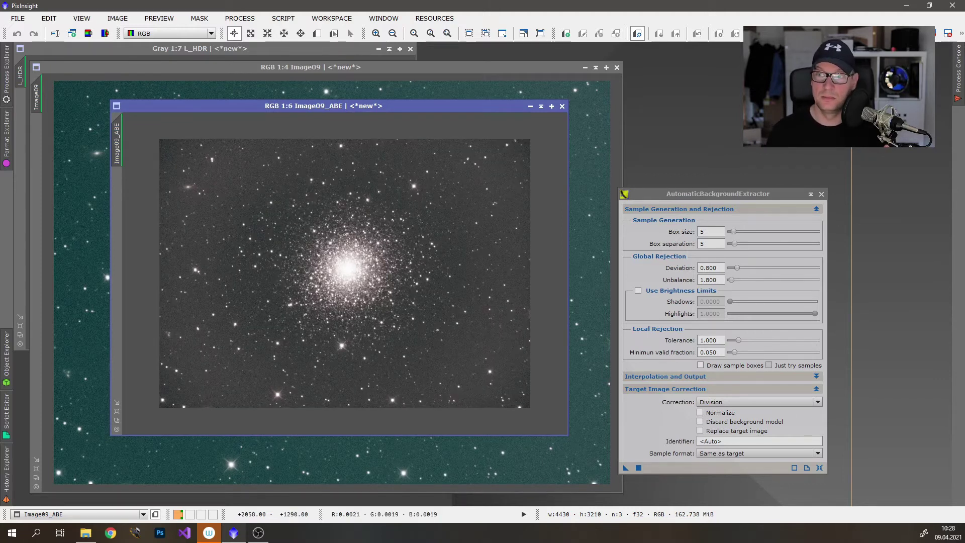
{"action": "left_click", "coordinate": [561, 106]}
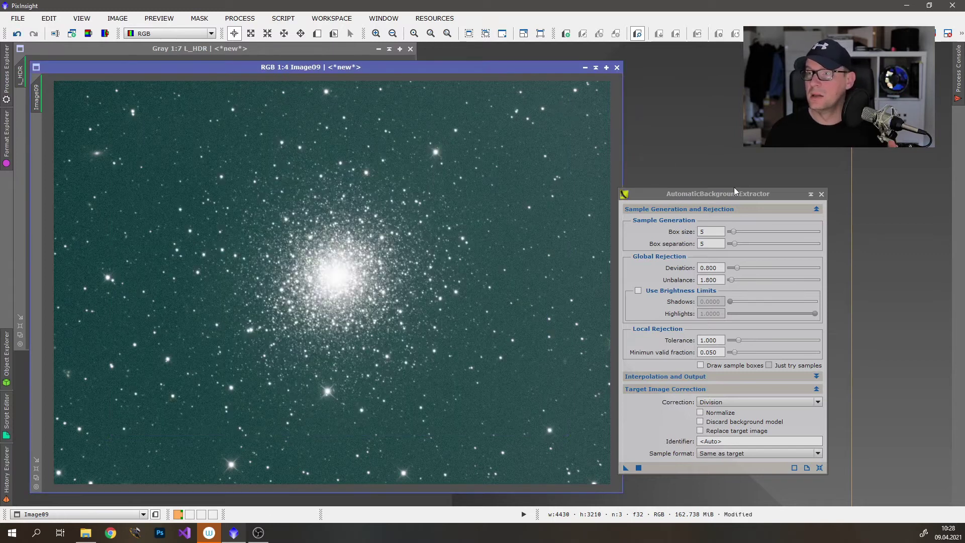
{"action": "left_click", "coordinate": [821, 193]}
- Open DynamicBackgroundExtraction and make the cropped color image its target
{"action": "scroll", "coordinate": [341, 183], "scroll_direction": "down", "scroll_amount": 1}
{"action": "scroll", "coordinate": [341, 183], "scroll_direction": "up", "scroll_amount": 1}
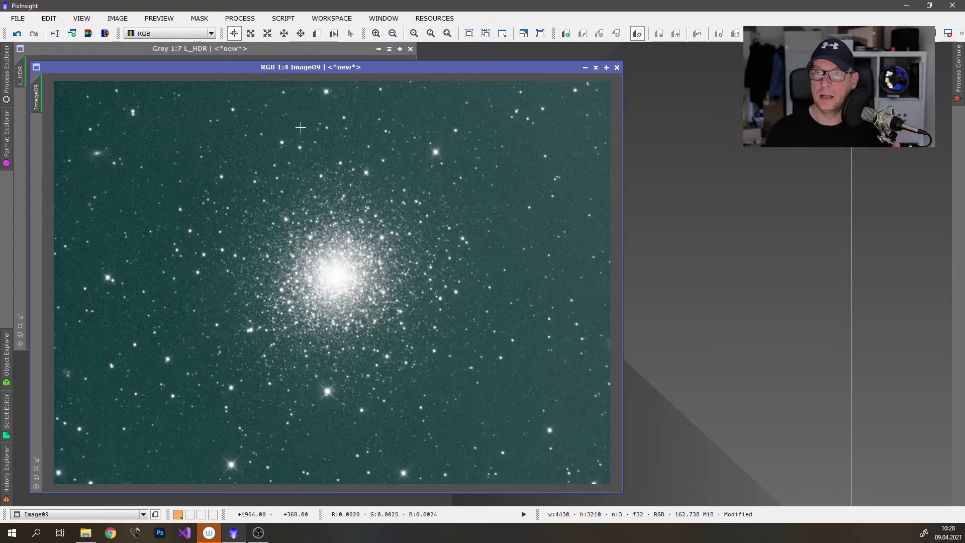
{"action": "left_click", "coordinate": [245, 19]}
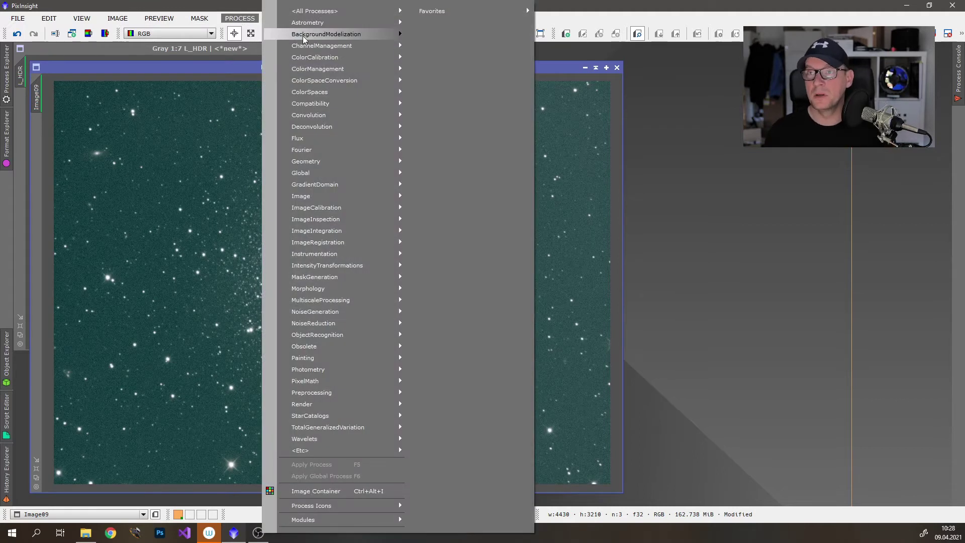
{"action": "mouse_move", "coordinate": [397, 33]}
{"action": "left_click", "coordinate": [482, 43]}
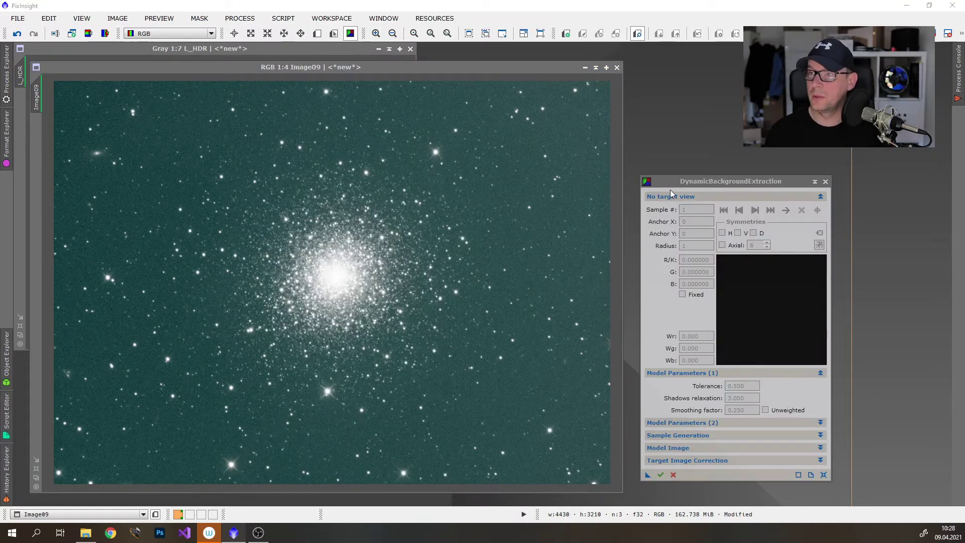
{"action": "left_click_drag", "start_coordinate": [671, 181], "coordinate": [667, 188]}
{"action": "left_click", "coordinate": [270, 149]}
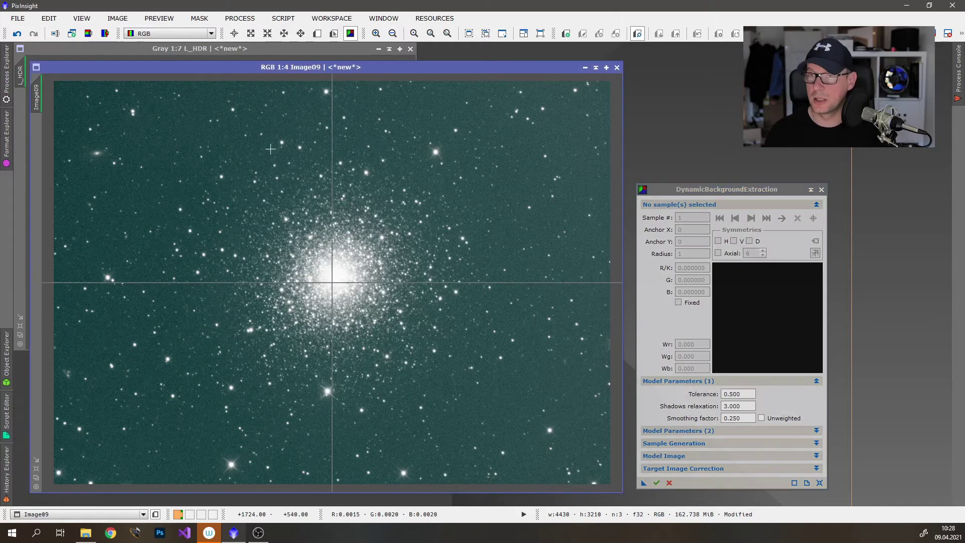
- Place four background samples on star-free sky along the color image's left edge
{"action": "left_click", "coordinate": [73, 105]}
{"action": "left_click", "coordinate": [76, 202]}
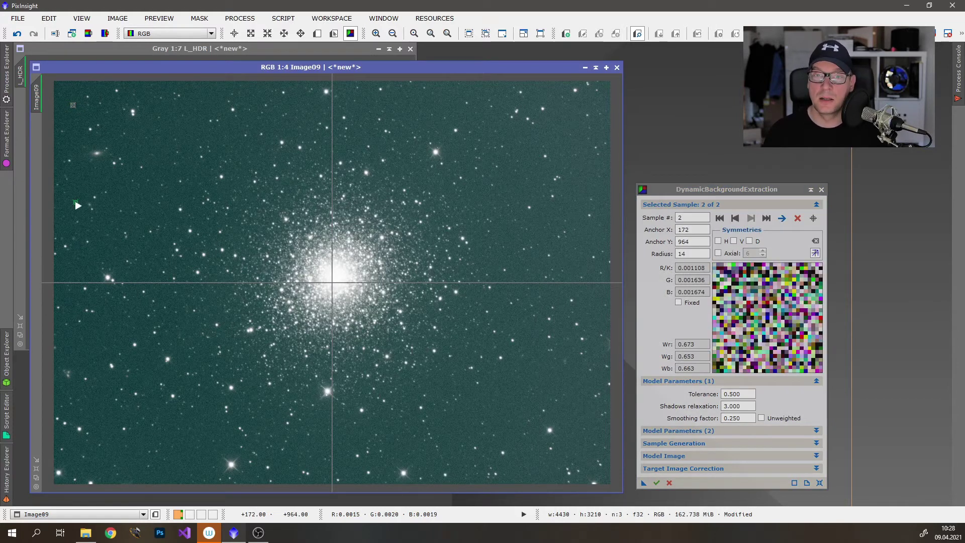
{"action": "left_click", "coordinate": [72, 348]}
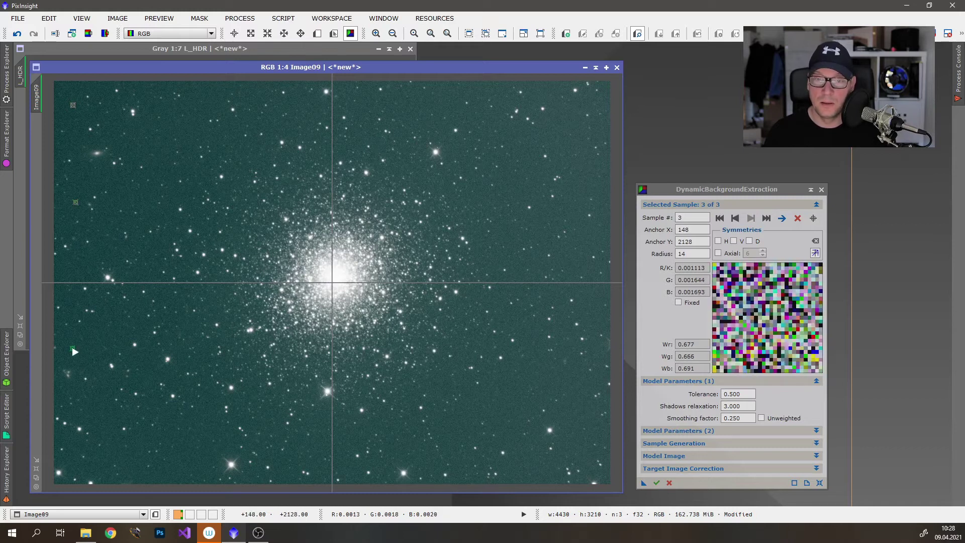
{"action": "left_click", "coordinate": [92, 415]}
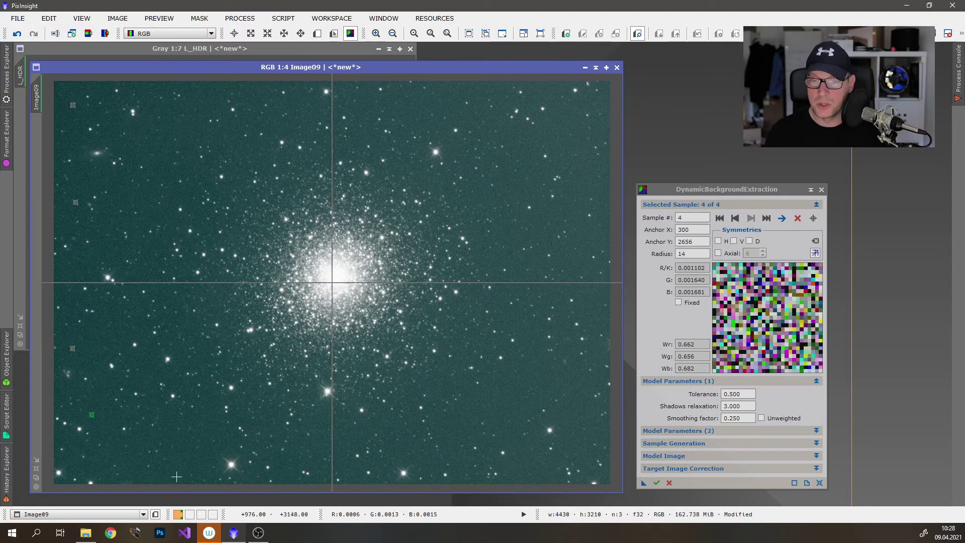
- Place five background samples on star-free sky along the color image's lower edge up to its lower-right corner
{"action": "left_click", "coordinate": [198, 462]}
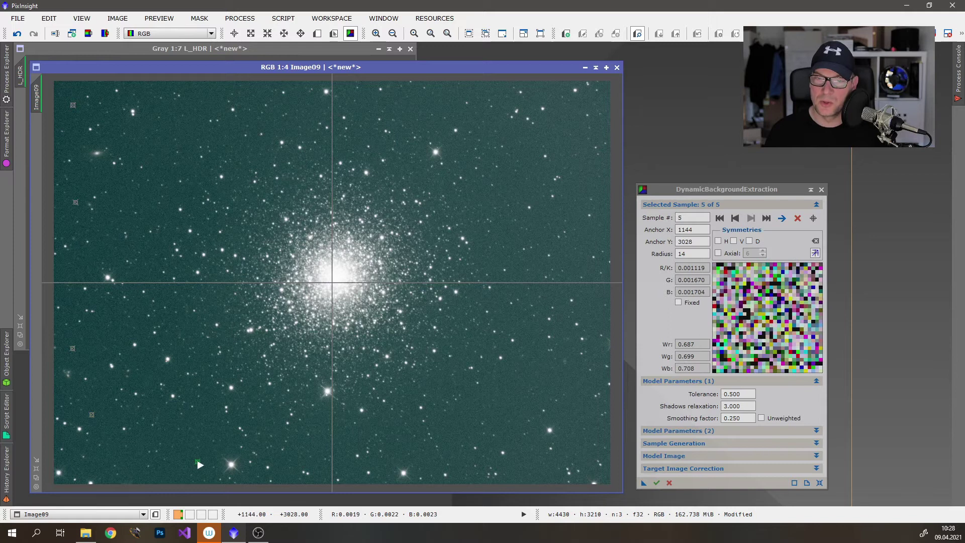
{"action": "left_click", "coordinate": [320, 444]}
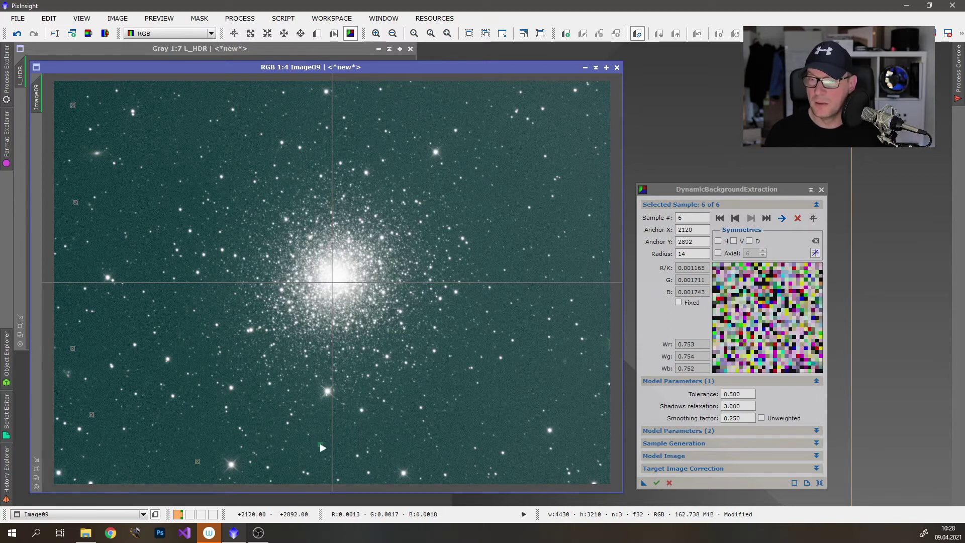
{"action": "left_click", "coordinate": [470, 410]}
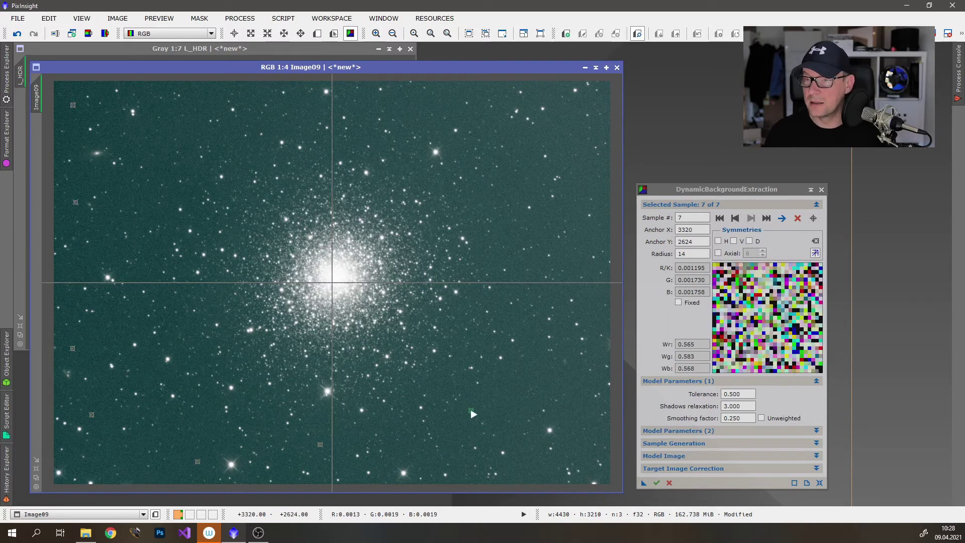
{"action": "left_click", "coordinate": [519, 467]}
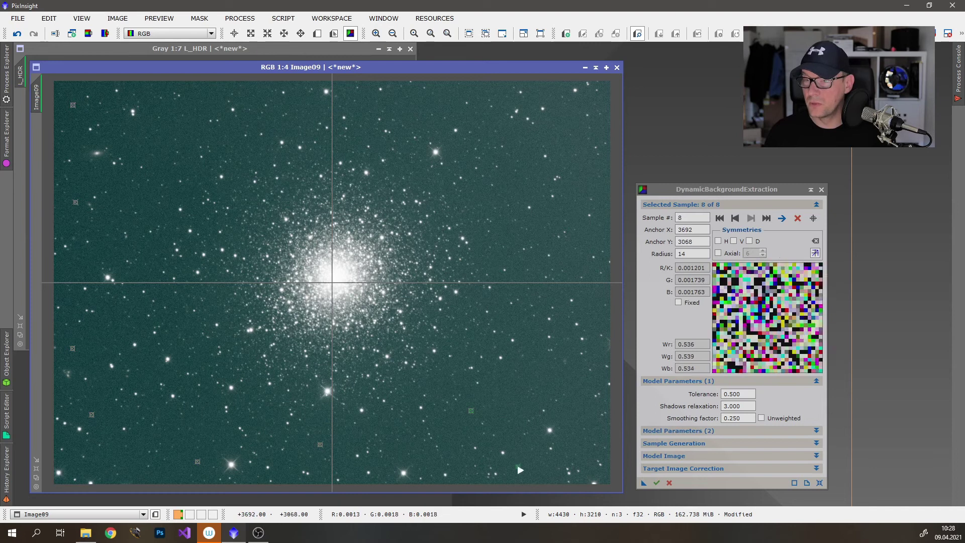
{"action": "left_click", "coordinate": [578, 420]}
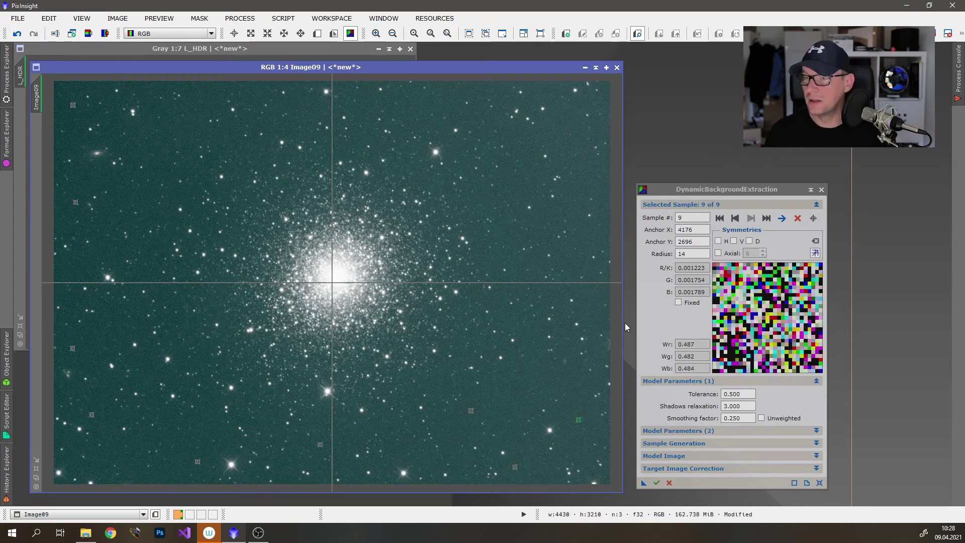
- Place four background samples on star-free sky up the color image's right edge
{"action": "left_click", "coordinate": [591, 300]}
{"action": "left_click", "coordinate": [586, 187]}
{"action": "left_click", "coordinate": [588, 242]}
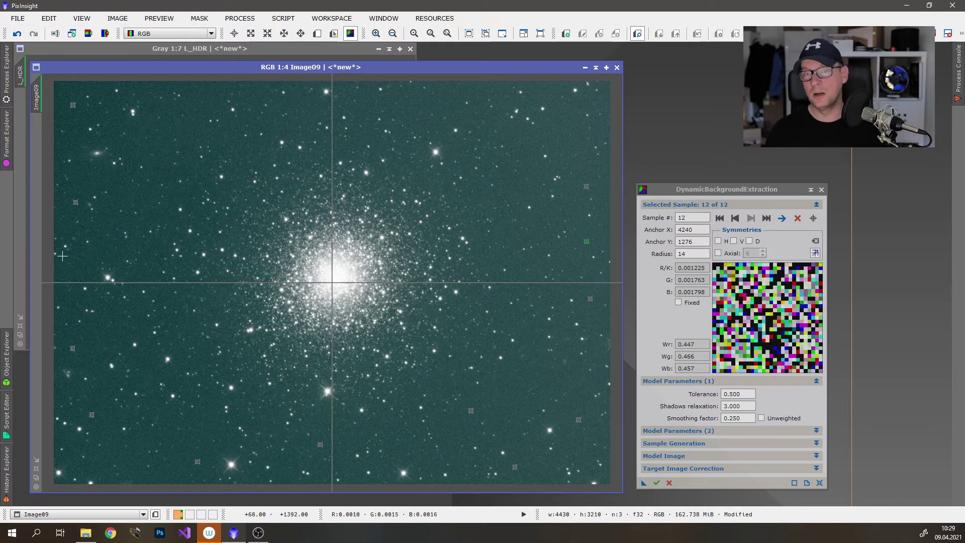
{"action": "left_click_drag", "start_coordinate": [572, 121], "coordinate": [560, 117]}
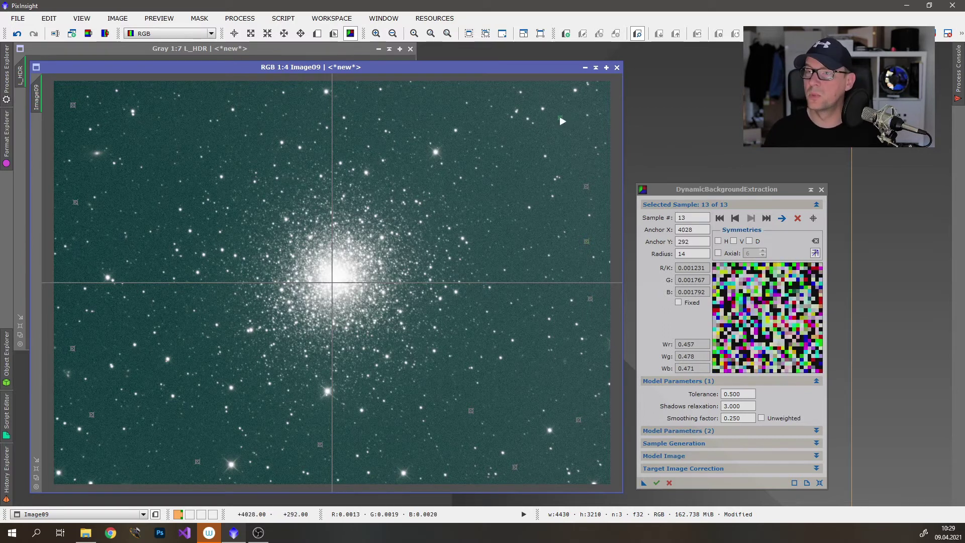
- Place four background samples on star-free sky along the color image's upper edge
{"action": "left_click_drag", "start_coordinate": [432, 97], "coordinate": [477, 96]}
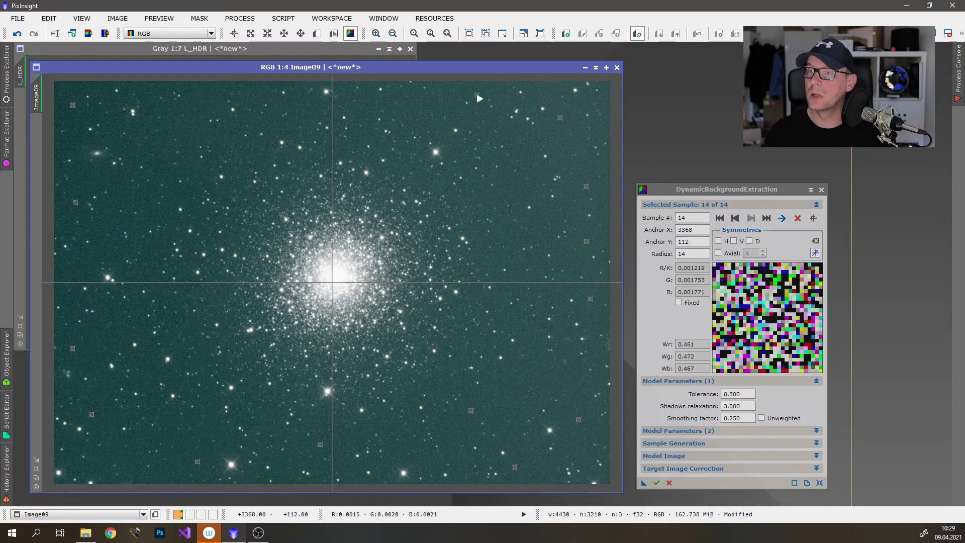
{"action": "left_click", "coordinate": [385, 96]}
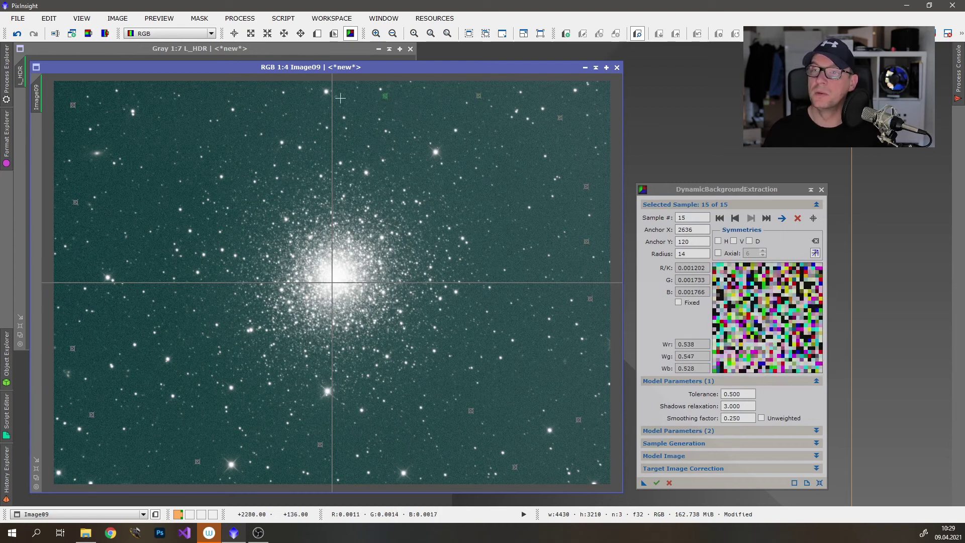
{"action": "left_click", "coordinate": [290, 102]}
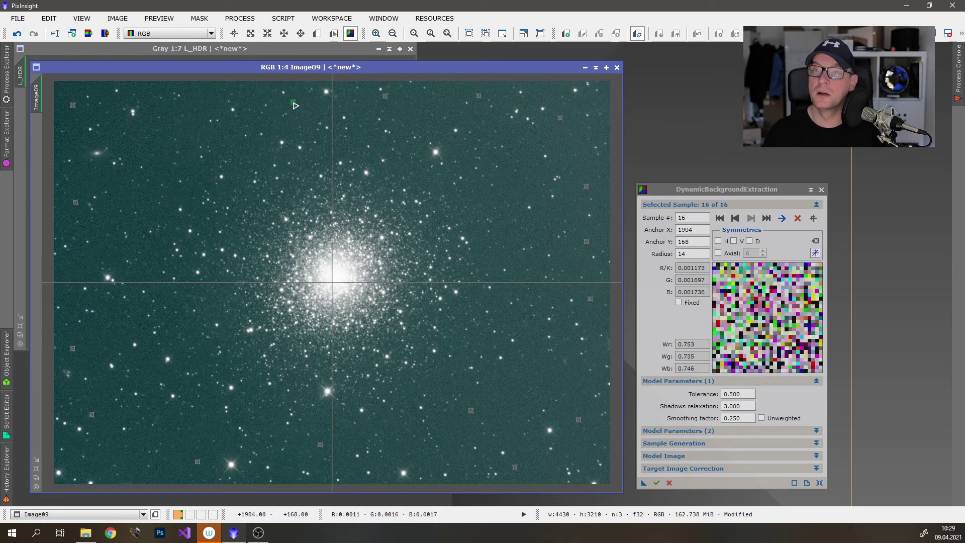
{"action": "left_click", "coordinate": [183, 133]}
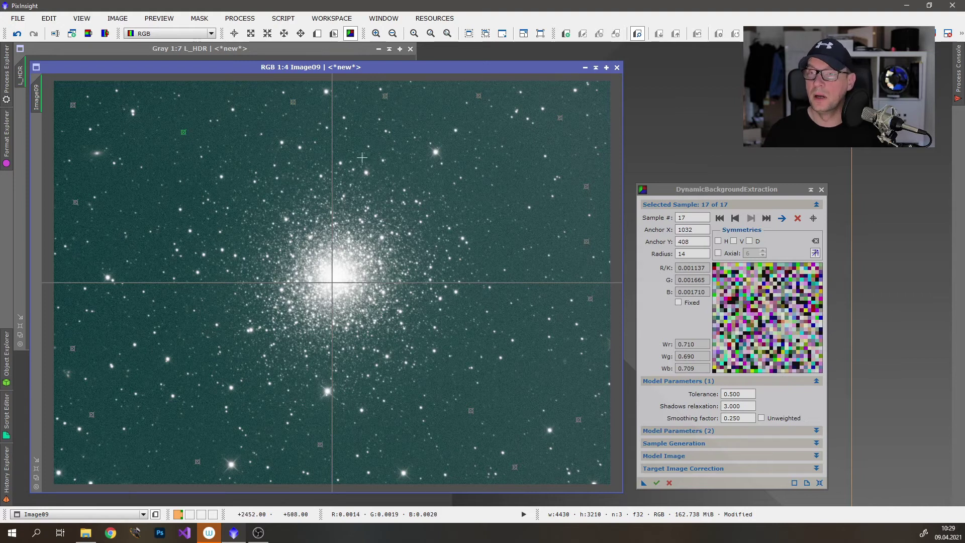
- Place three background samples around the star cluster: two on its right side and one on its left
{"action": "left_click", "coordinate": [478, 242]}
{"action": "left_click_drag", "start_coordinate": [479, 242], "coordinate": [478, 237]}
{"action": "left_click_drag", "start_coordinate": [444, 389], "coordinate": [440, 377]}
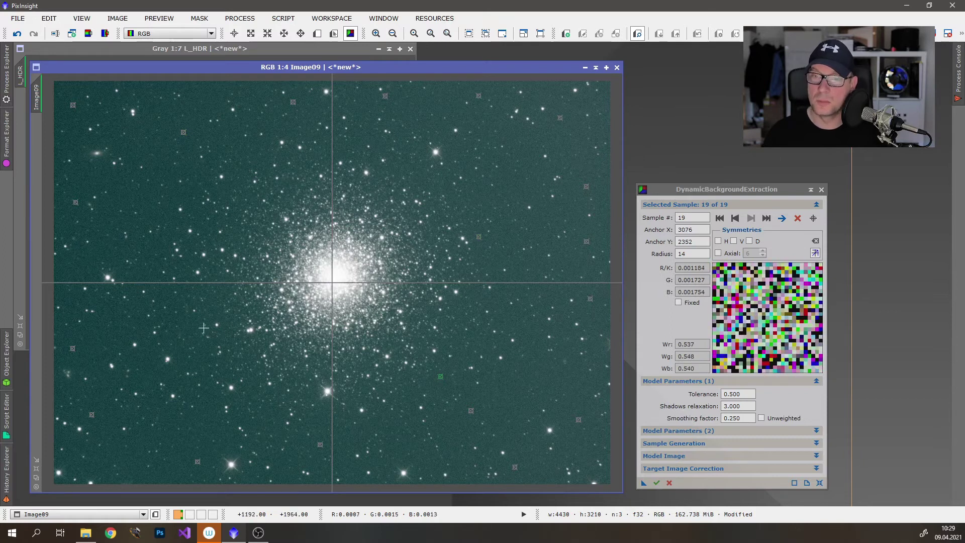
{"action": "key", "text": "ctrl+1"}
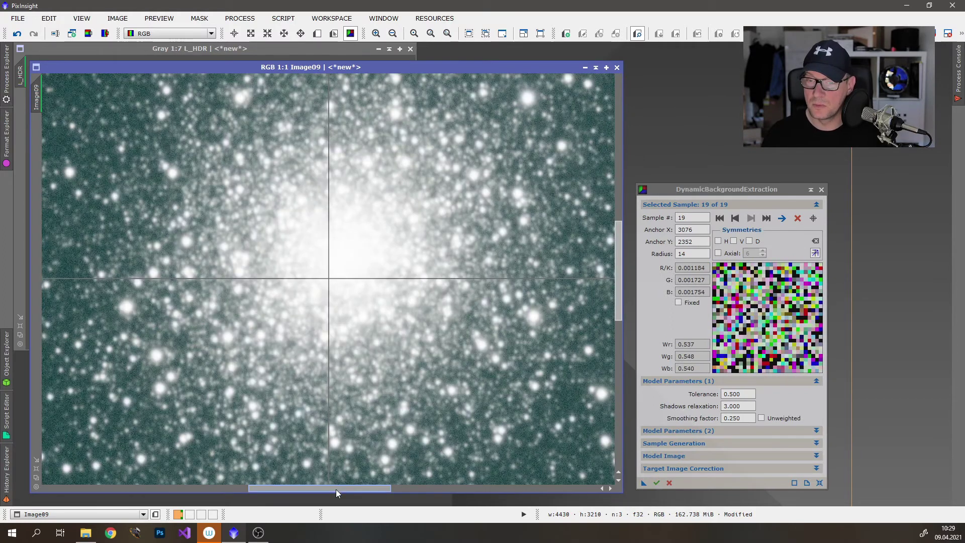
{"action": "left_click_drag", "start_coordinate": [336, 489], "coordinate": [269, 488]}
{"action": "left_click", "coordinate": [138, 314]}
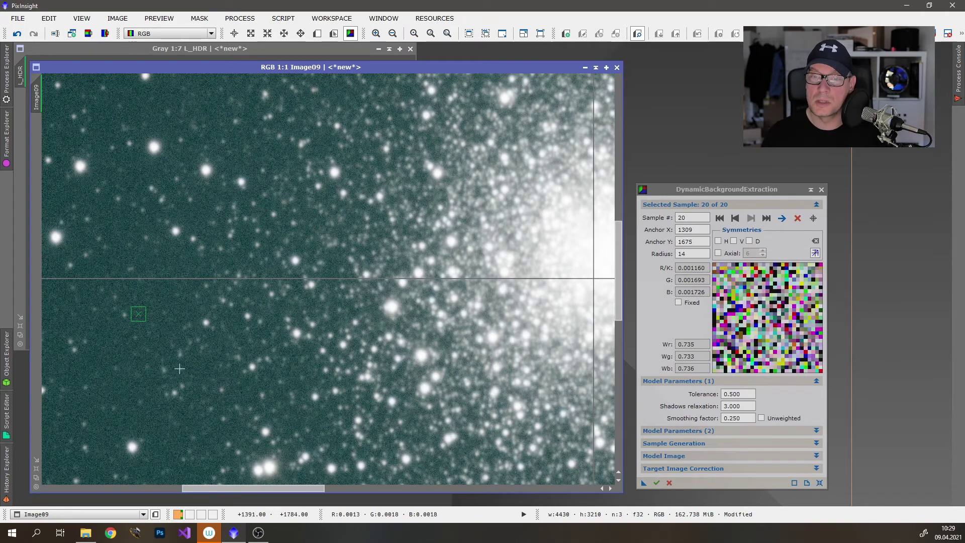
- Fill the gaps with four background samples: lower-left corner, middle of the left edge, upper-right area and upper-right corner
{"action": "left_click_drag", "start_coordinate": [619, 316], "coordinate": [621, 455]}
{"action": "scroll", "coordinate": [266, 313], "scroll_direction": "down", "scroll_amount": 1}
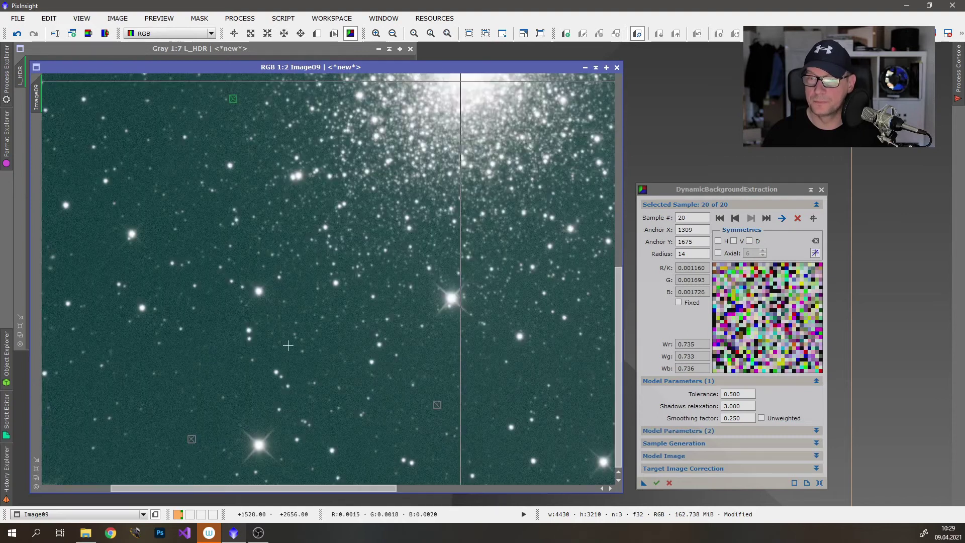
{"action": "scroll", "coordinate": [288, 346], "scroll_direction": "down", "scroll_amount": 2}
{"action": "left_click", "coordinate": [75, 464]}
{"action": "left_click_drag", "start_coordinate": [74, 463], "coordinate": [74, 463]}
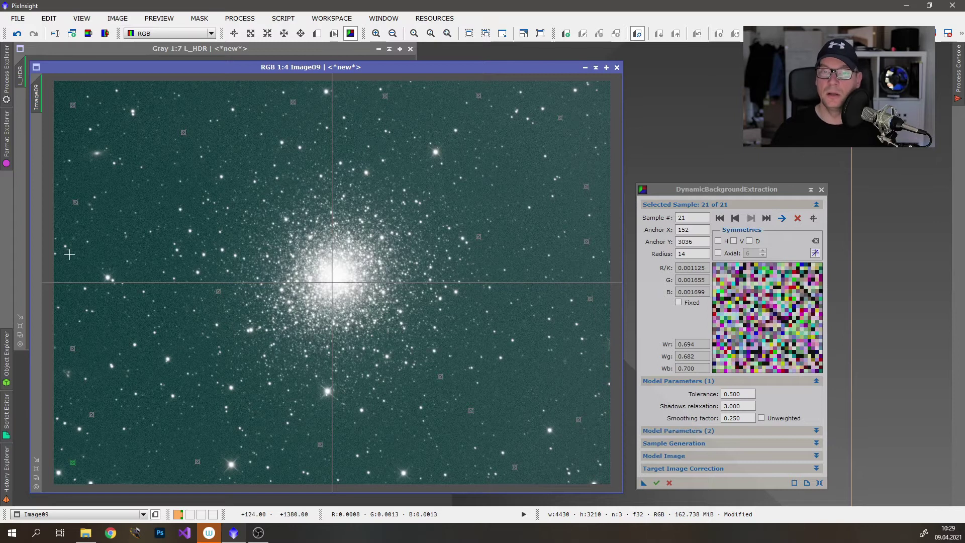
{"action": "left_click_drag", "start_coordinate": [74, 265], "coordinate": [68, 270]}
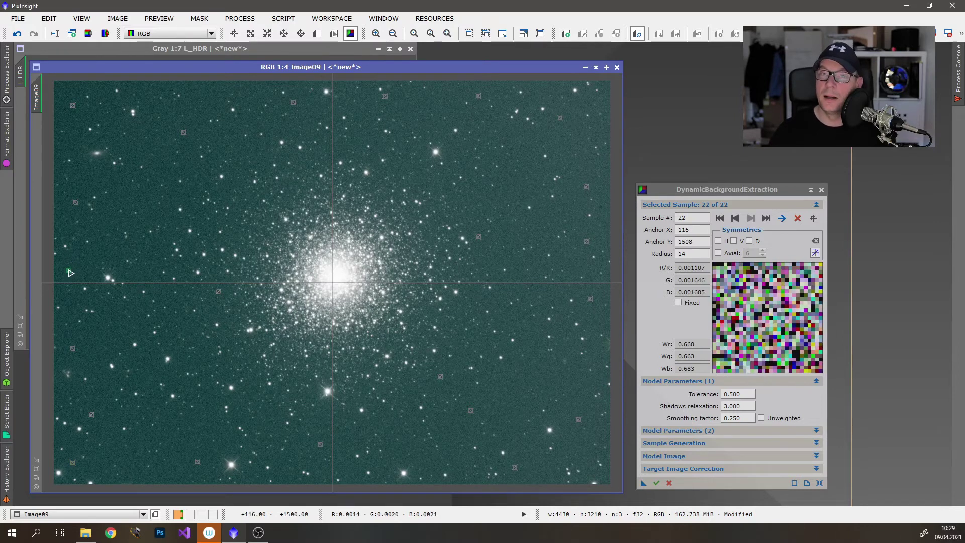
{"action": "left_click_drag", "start_coordinate": [526, 194], "coordinate": [522, 188]}
{"action": "left_click_drag", "start_coordinate": [590, 99], "coordinate": [581, 99]}
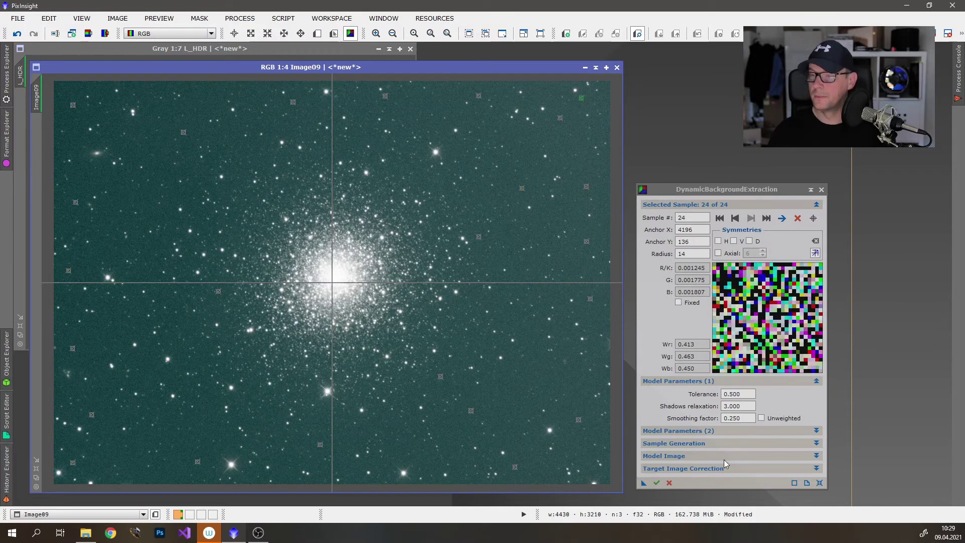
- Set the target image correction to Division and run DynamicBackgroundExtraction on the color image
{"action": "left_click", "coordinate": [691, 467]}
{"action": "left_click", "coordinate": [743, 481]}
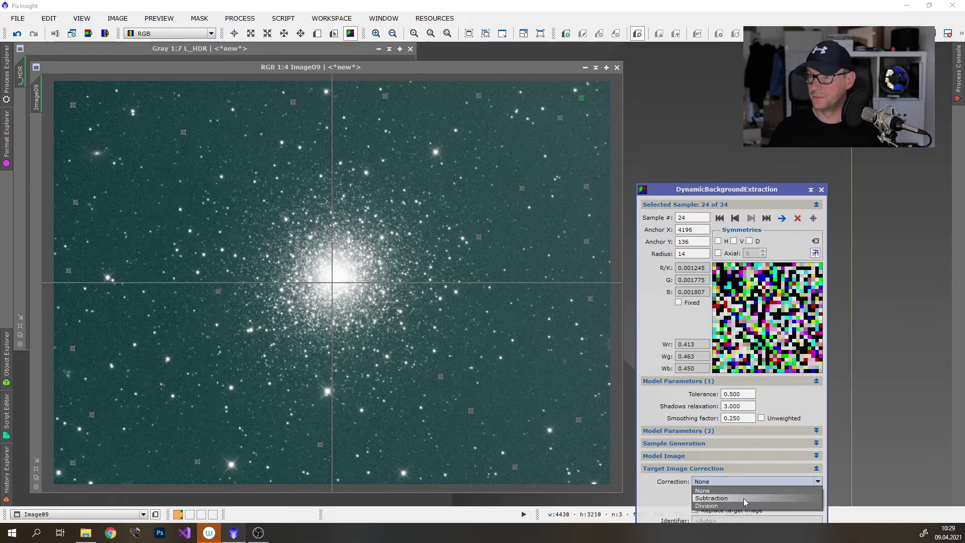
{"action": "left_click", "coordinate": [747, 505]}
{"action": "left_click_drag", "start_coordinate": [744, 193], "coordinate": [839, 76]}
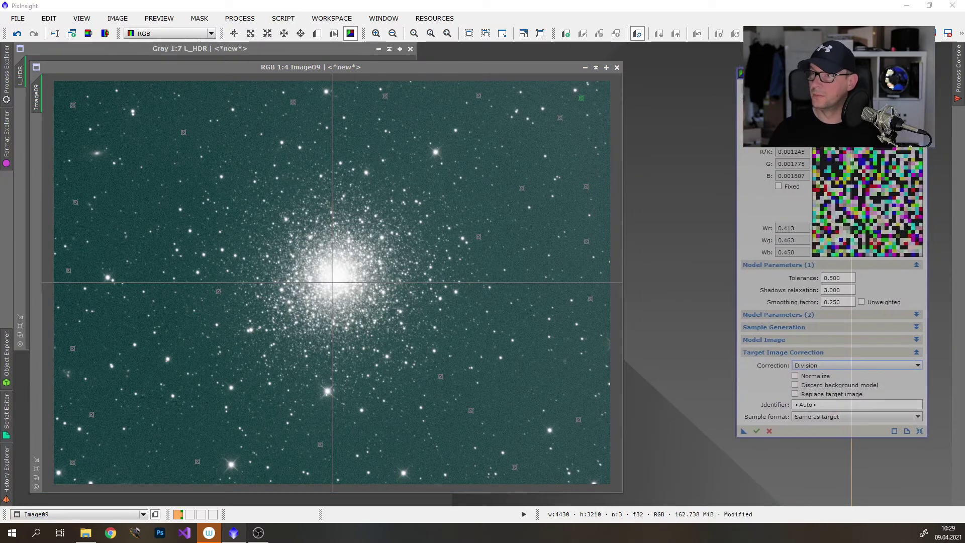
{"action": "left_click", "coordinate": [752, 432]}
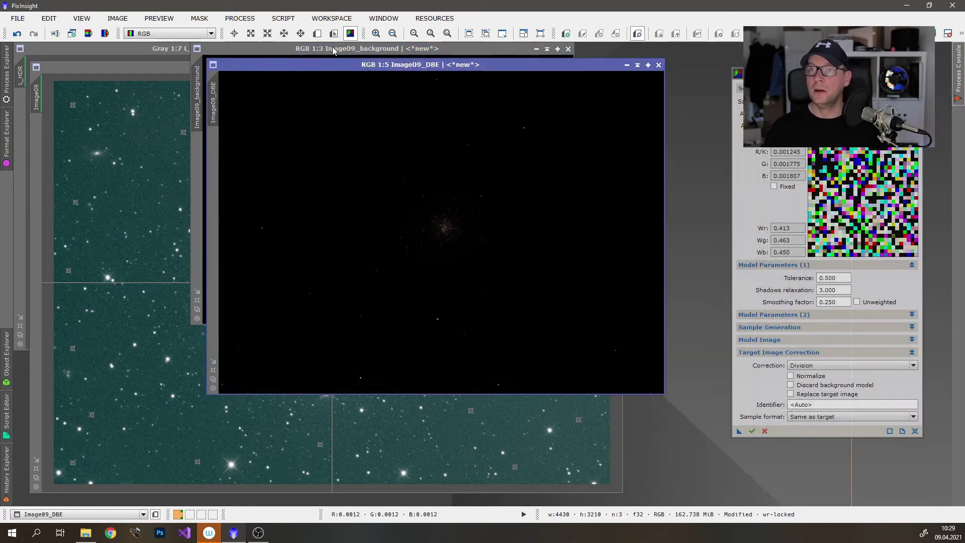
- Auto-stretch the extracted background model with a smoother screen transfer display to inspect its gradient, and close it
{"action": "left_click", "coordinate": [333, 47]}
{"action": "key", "text": "ctrl+a"}
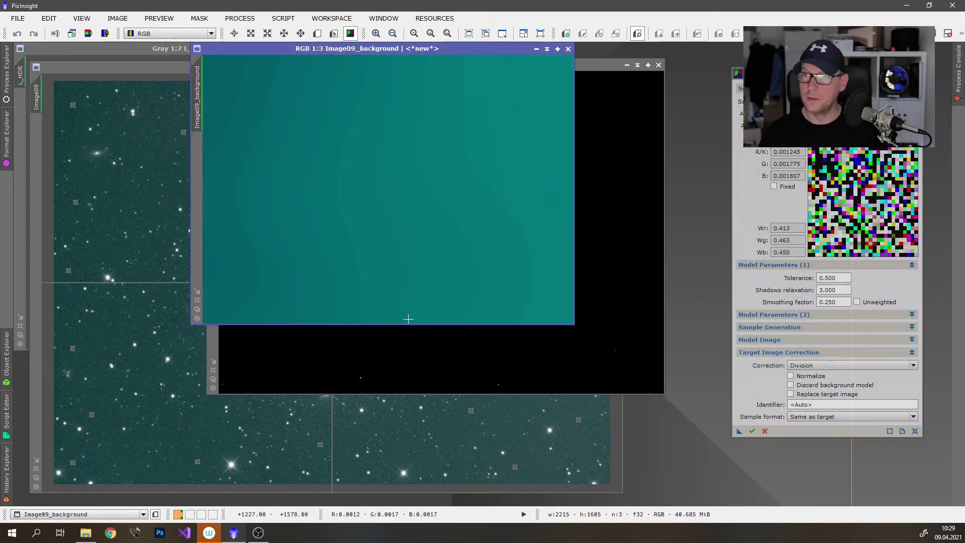
{"action": "scroll", "coordinate": [426, 195], "scroll_direction": "down", "scroll_amount": 1}
{"action": "right_click", "coordinate": [398, 176]}
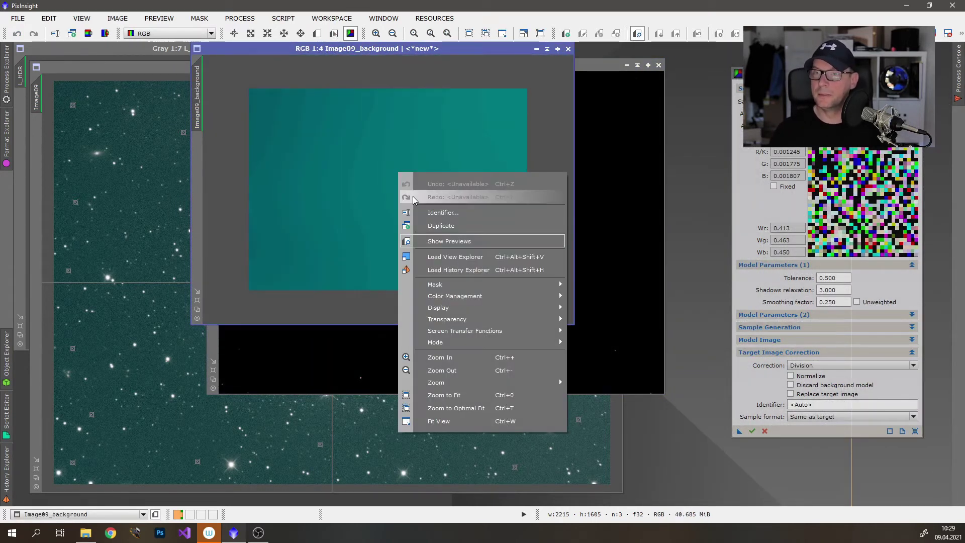
{"action": "left_click", "coordinate": [617, 346]}
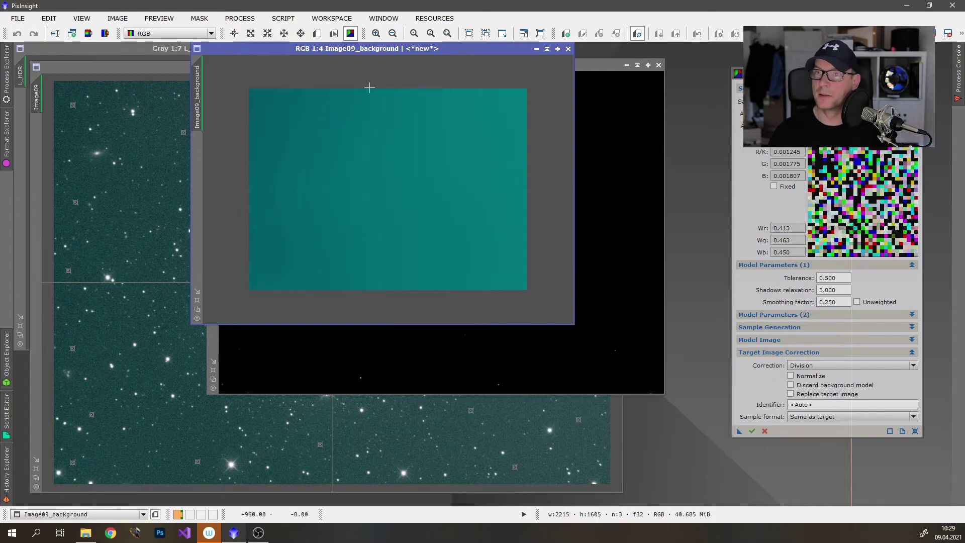
{"action": "left_click_drag", "start_coordinate": [370, 48], "coordinate": [268, 146]}
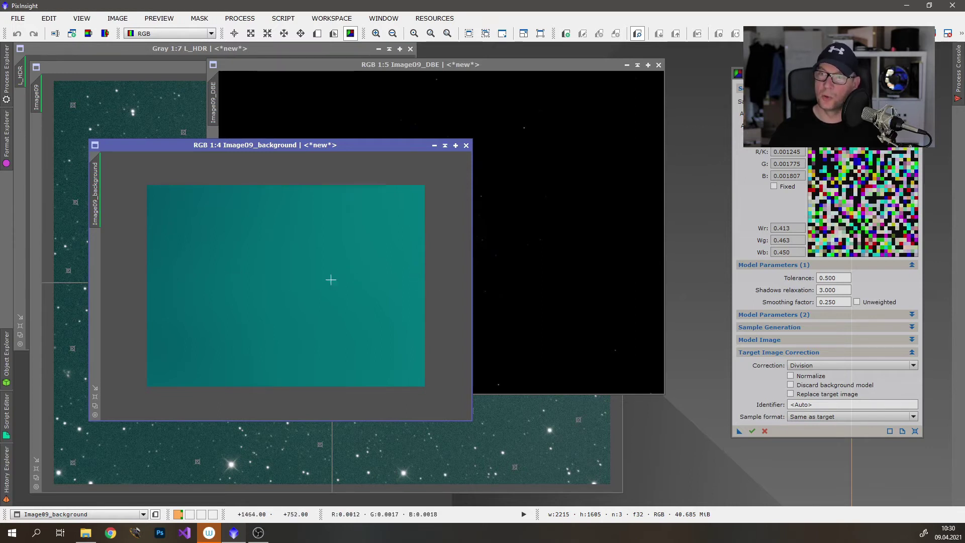
{"action": "left_click", "coordinate": [466, 145]}
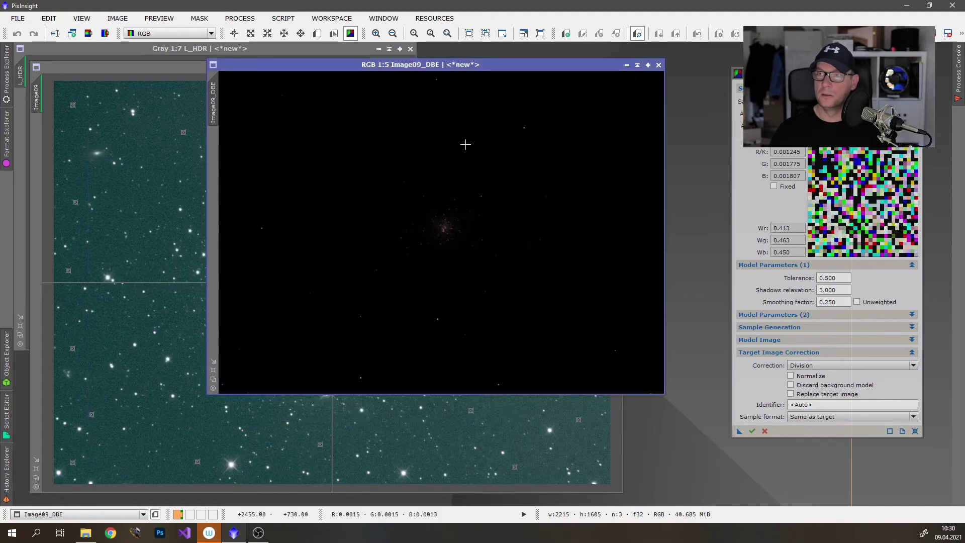
- Auto-stretch the background-corrected color image and fit it entirely in its window
{"action": "scroll", "coordinate": [556, 236], "scroll_direction": "down", "scroll_amount": 1}
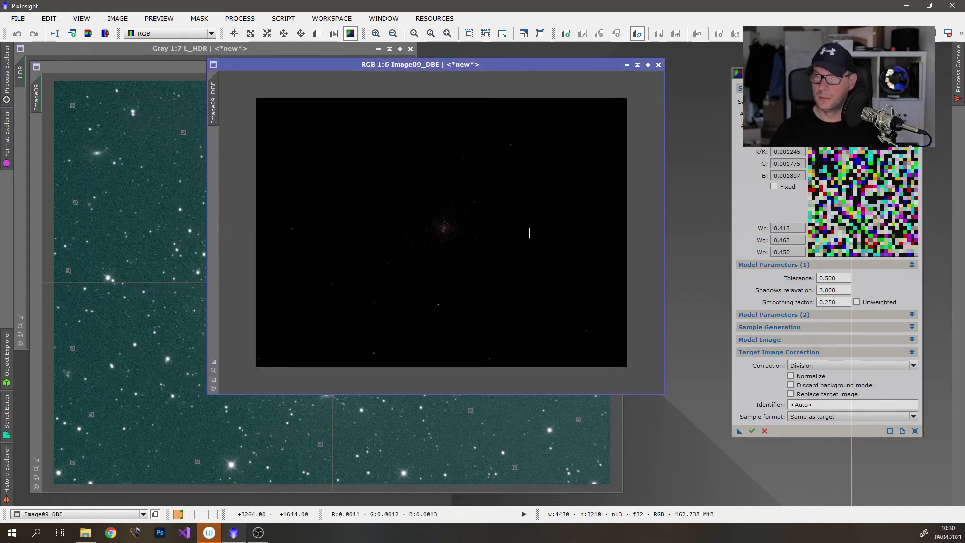
{"action": "key", "text": "ctrl+a"}
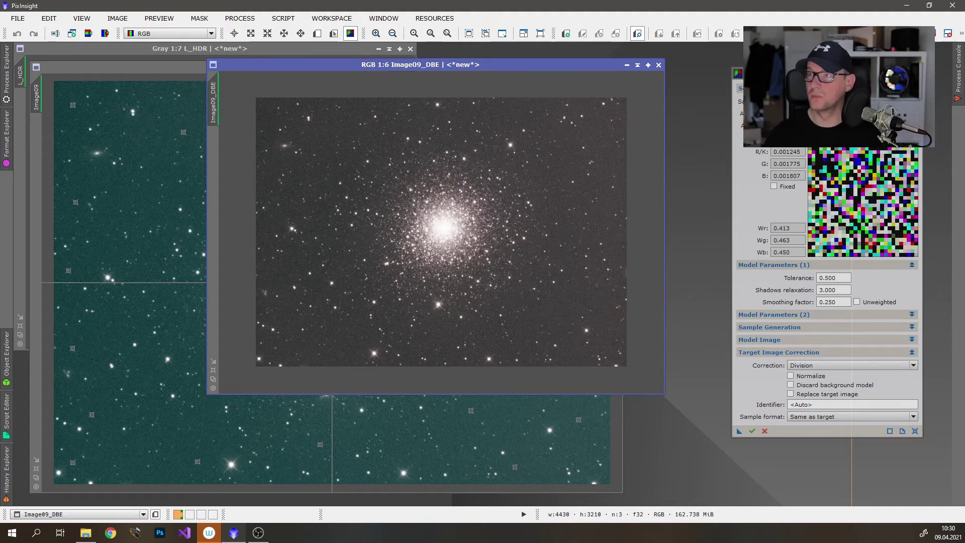
- Close DynamicBackgroundExtraction and inspect the cluster core of the background-corrected image up close
{"action": "left_click", "coordinate": [918, 74]}
{"action": "left_click", "coordinate": [461, 279]}
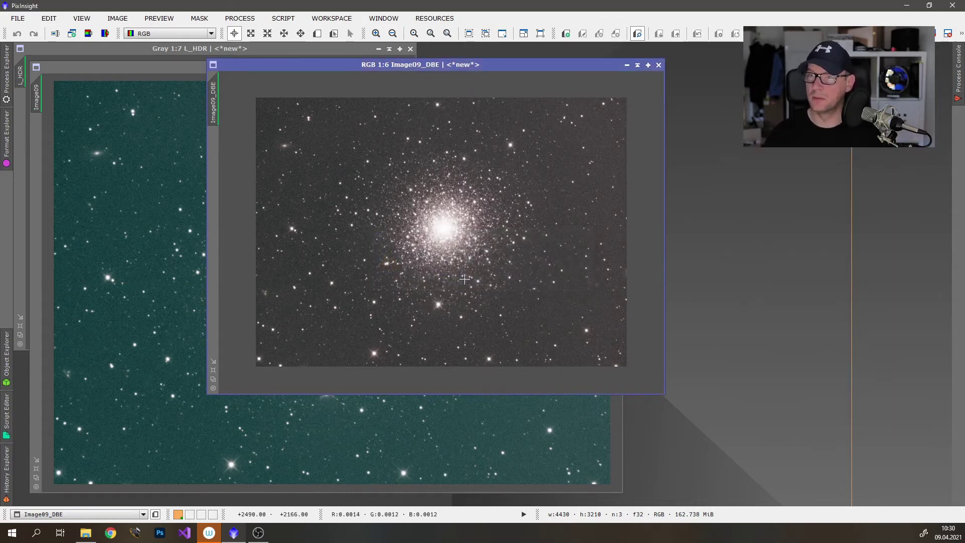
{"action": "scroll", "coordinate": [424, 217], "scroll_direction": "up", "scroll_amount": 6}
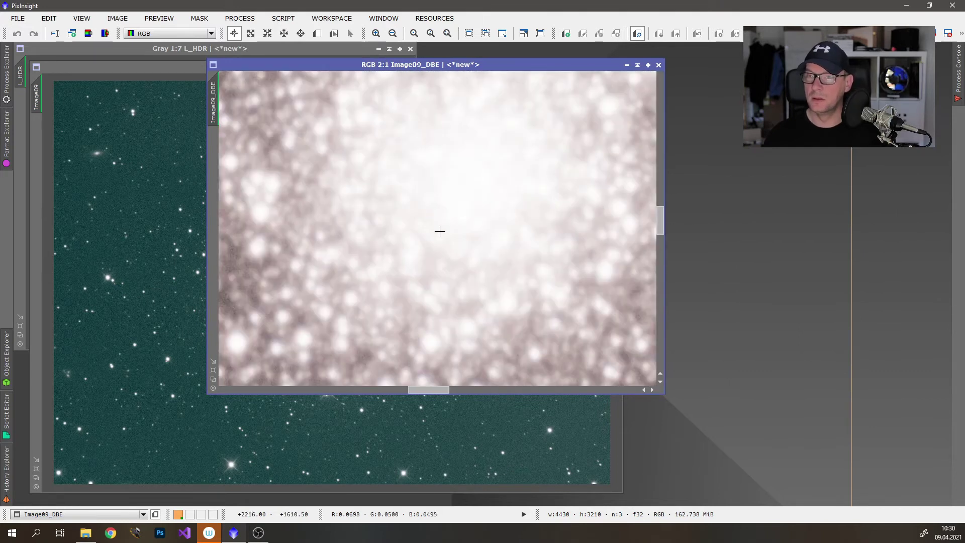
{"action": "scroll", "coordinate": [450, 236], "scroll_direction": "down", "scroll_amount": 6}
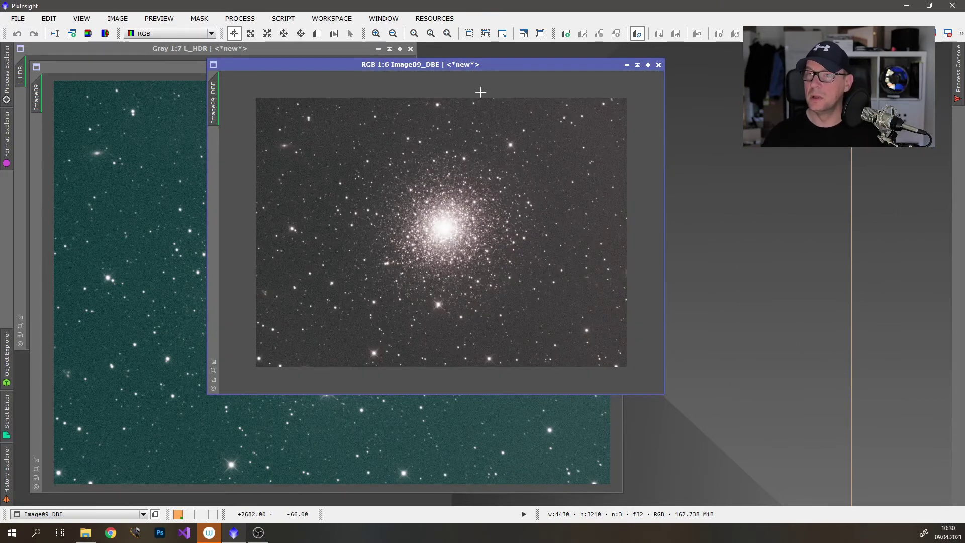
- Uncover the uncorrected color image Image09, start saving it under a new name and browse to the 20210331 folder
{"action": "left_click_drag", "start_coordinate": [486, 67], "coordinate": [402, 125]}
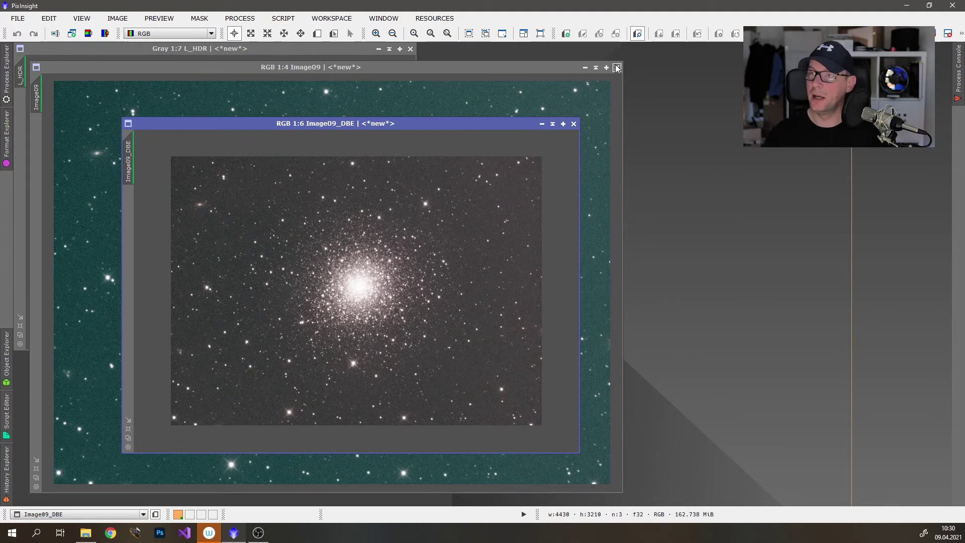
{"action": "left_click", "coordinate": [433, 74]}
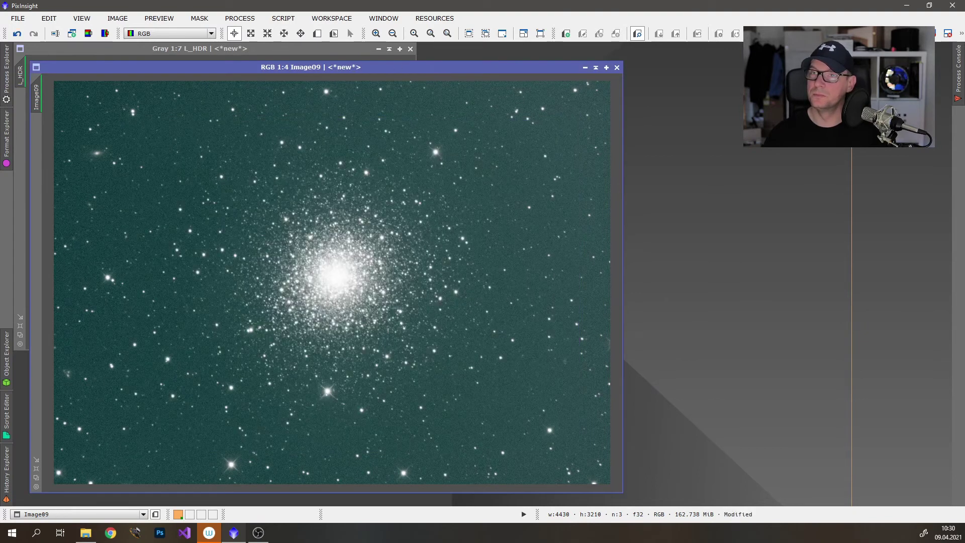
{"action": "left_click", "coordinate": [15, 18]}
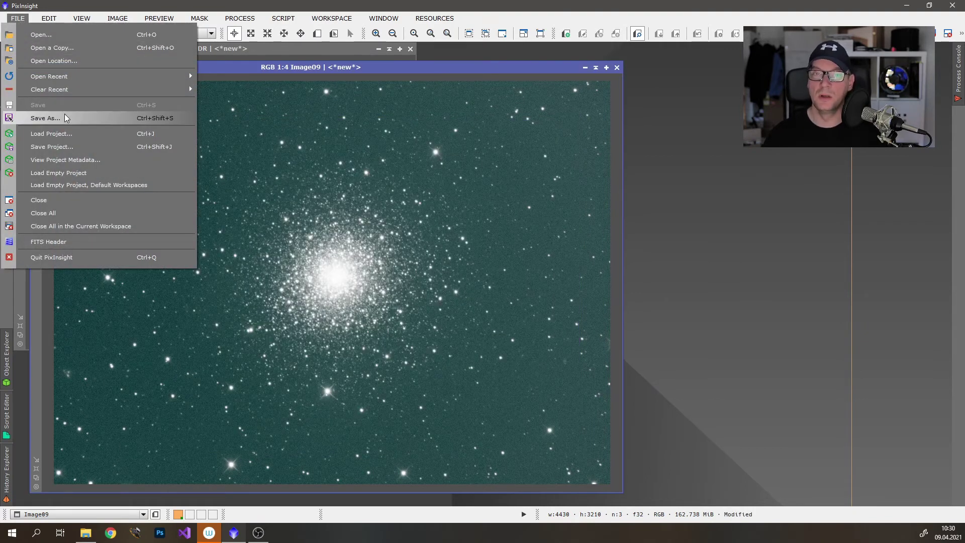
{"action": "left_click", "coordinate": [65, 118]}
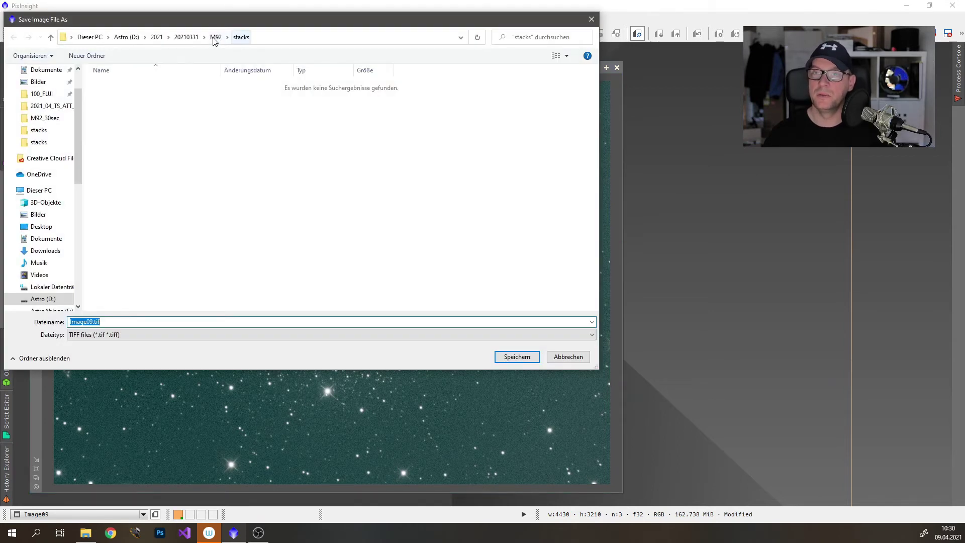
{"action": "left_click", "coordinate": [214, 40]}
{"action": "left_click", "coordinate": [187, 37]}
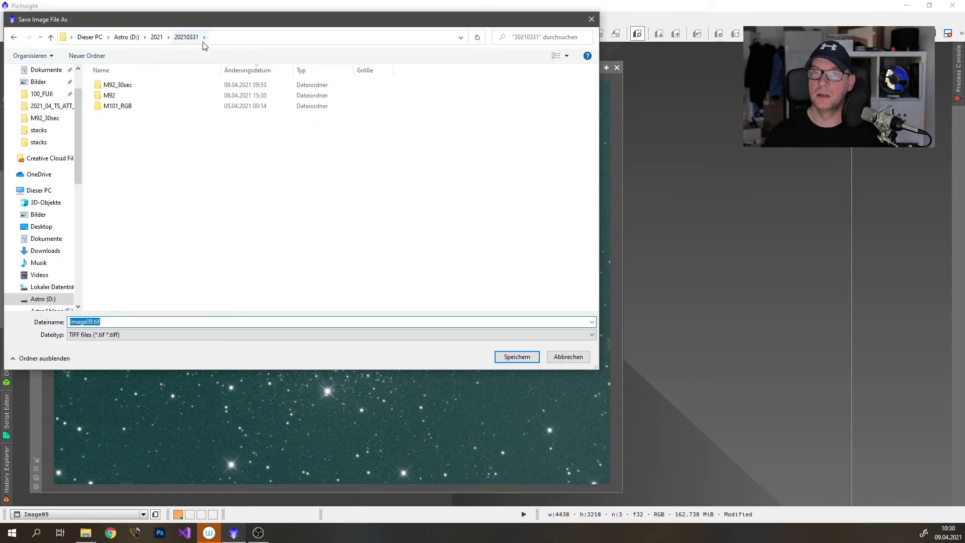
- Create a folder named M92_HDR inside 20210331 and open it as the save location
{"action": "left_click", "coordinate": [121, 95]}
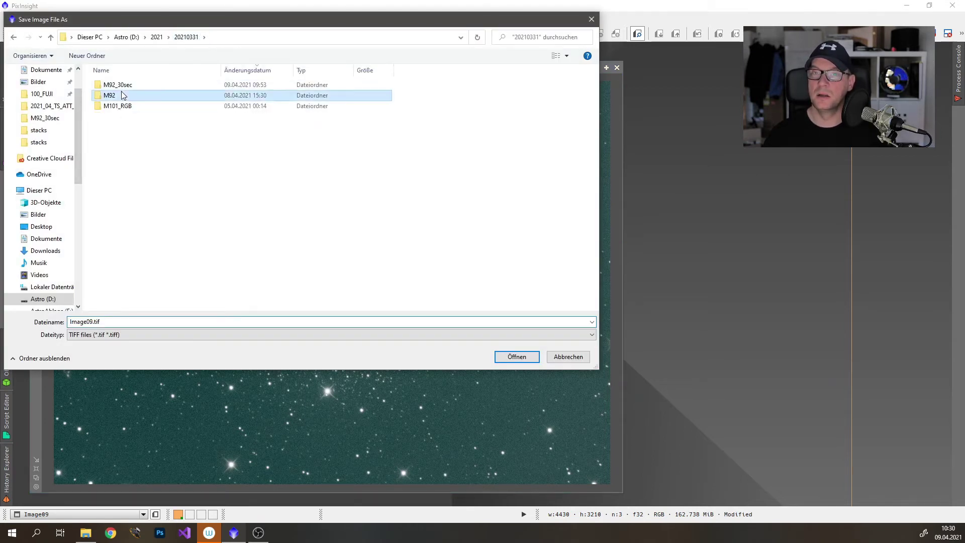
{"action": "right_click", "coordinate": [131, 149]}
{"action": "mouse_move", "coordinate": [129, 261]}
{"action": "left_click", "coordinate": [217, 265]}
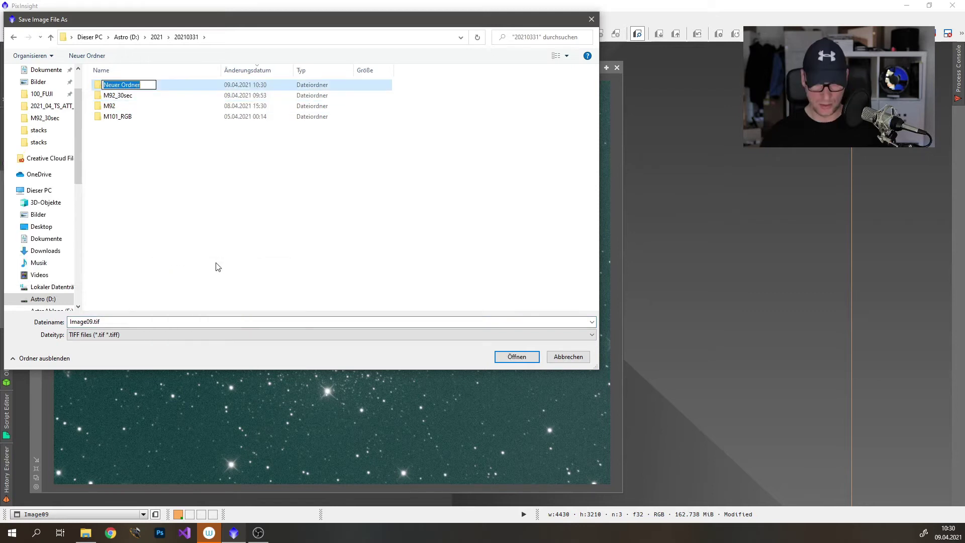
{"action": "type", "text": "M92_"}
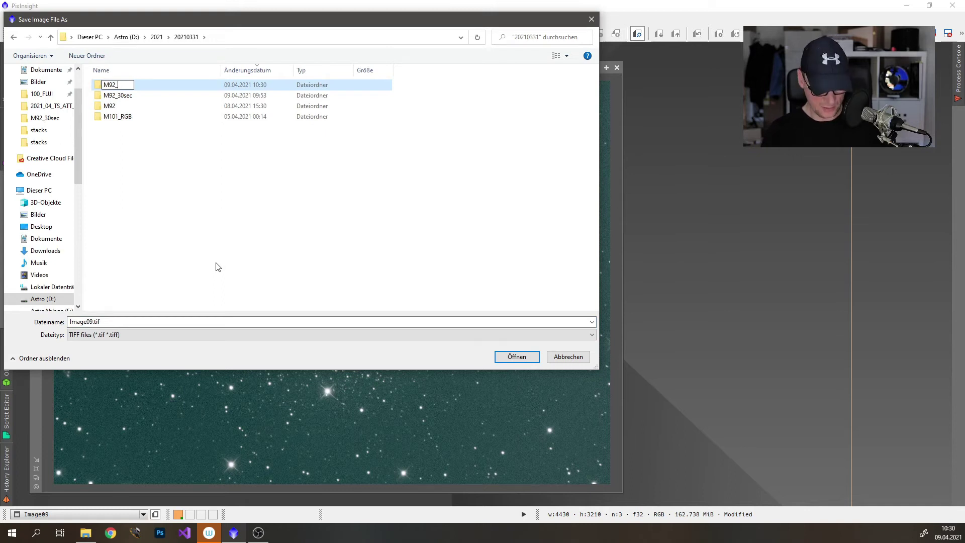
{"action": "type", "text": "HDR"}
{"action": "key", "text": "Return"}
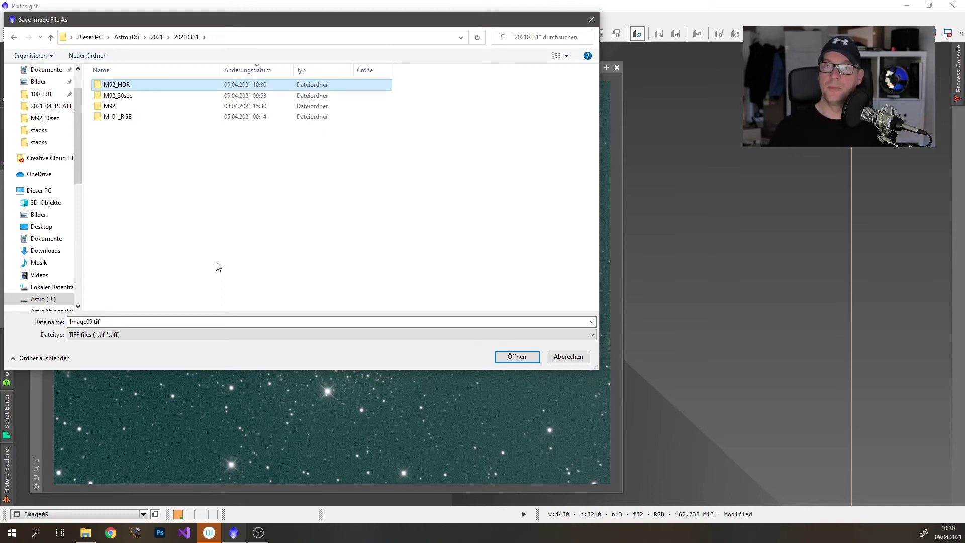
{"action": "key", "text": "Return"}
- Save the uncorrected color image as the XISF file M92_raw_hdr_stack.xisf with 16-bit unsigned integer samples
{"action": "left_click", "coordinate": [161, 331]}
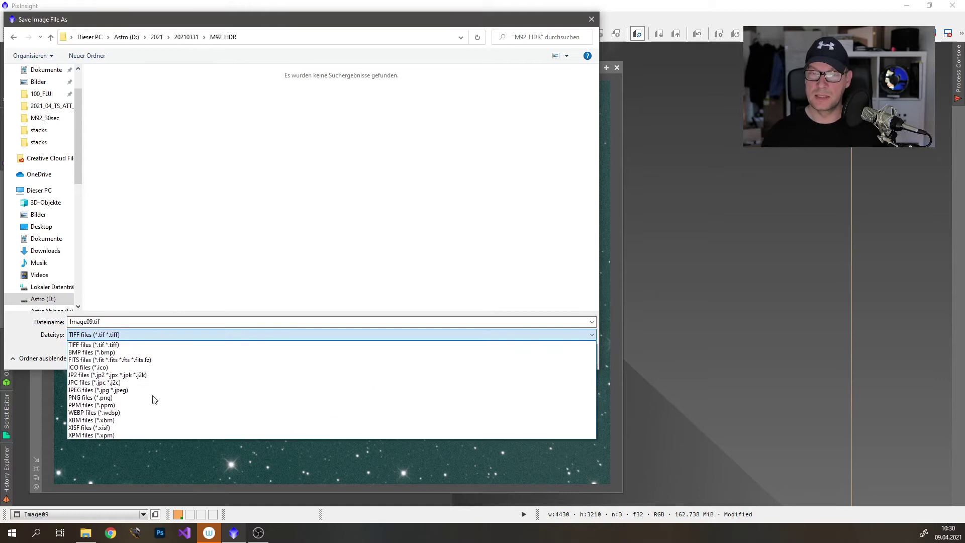
{"action": "left_click", "coordinate": [149, 431]}
{"action": "left_click", "coordinate": [91, 323]}
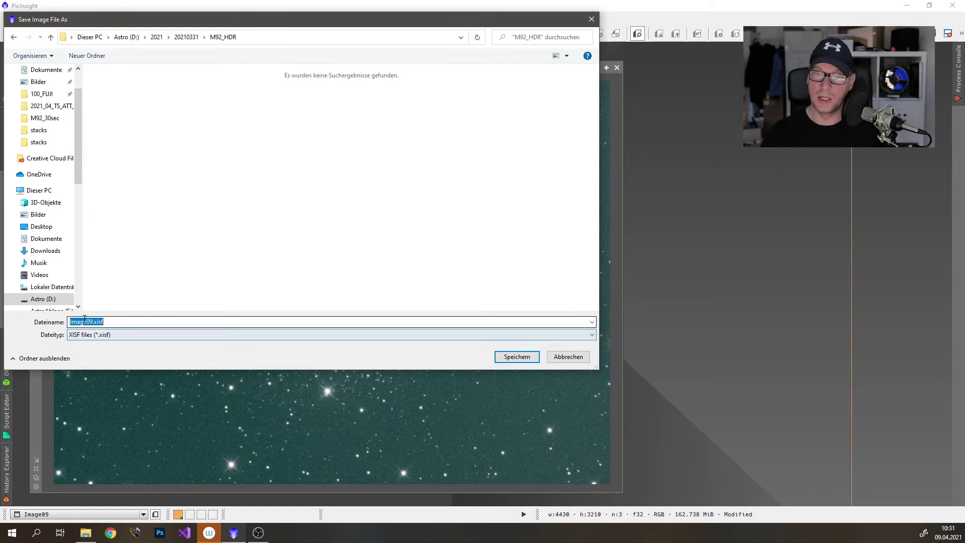
{"action": "left_click_drag", "start_coordinate": [91, 323], "coordinate": [69, 323]}
{"action": "key", "text": "BackSpace"}
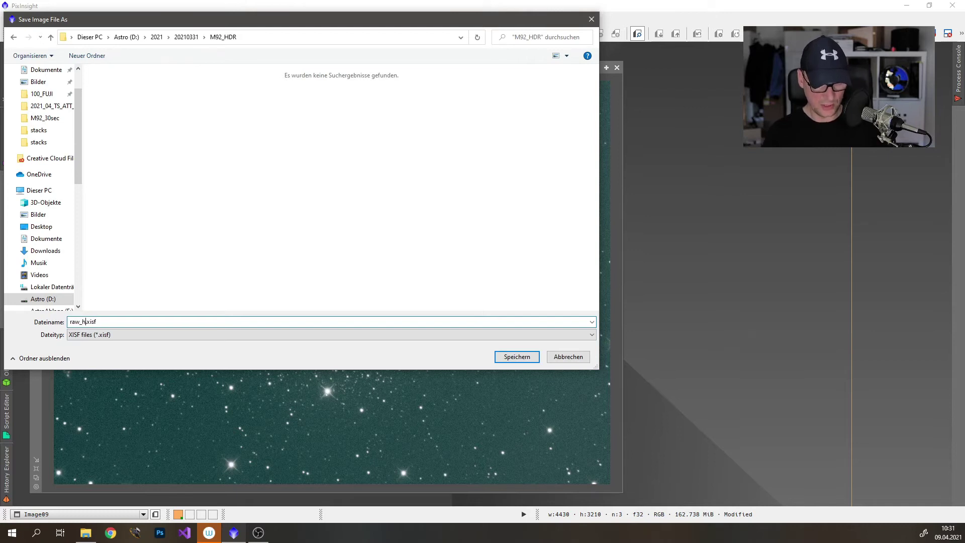
{"action": "type", "text": "M92_"}
{"action": "key", "text": "Return"}
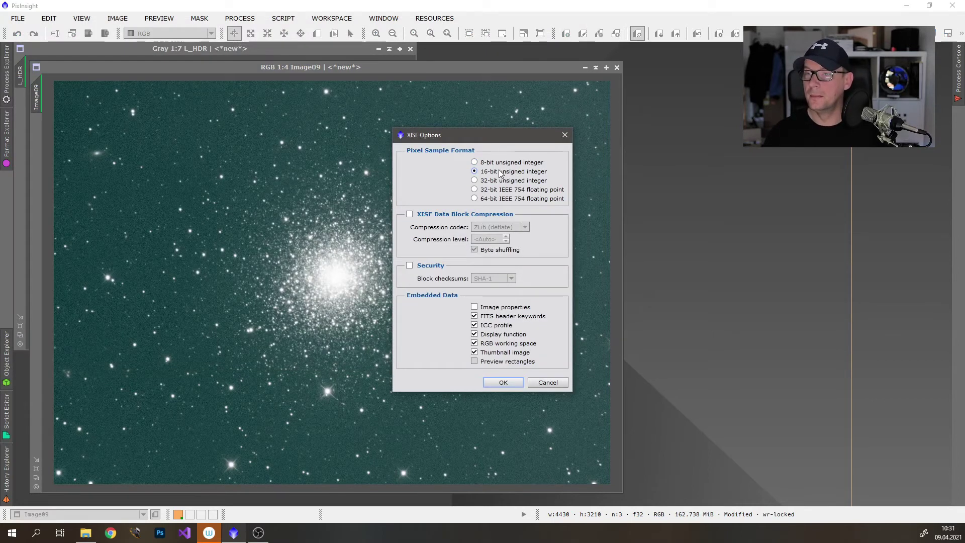
{"action": "left_click", "coordinate": [502, 381]}
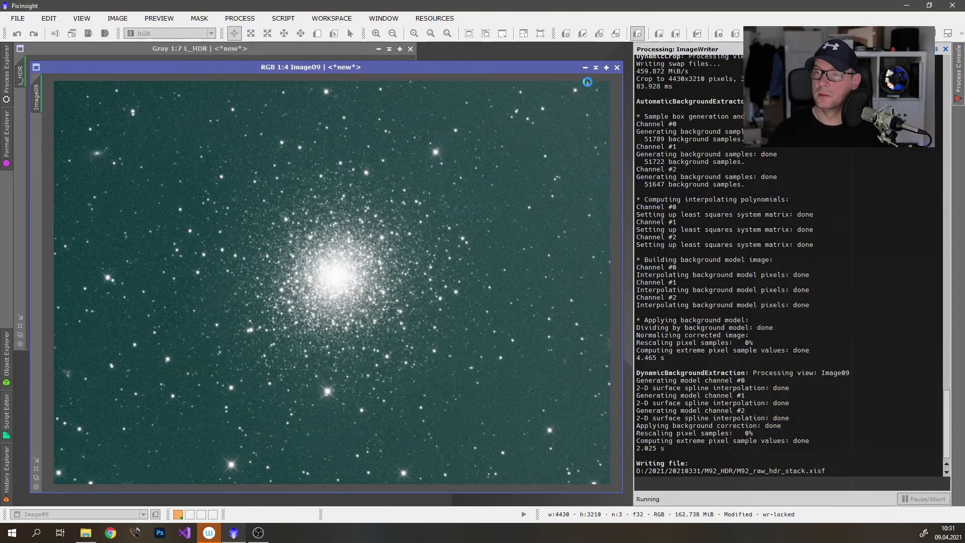
- Close the uncorrected color image and reposition the background-corrected image over the channel stacks
{"action": "left_click", "coordinate": [618, 68]}
{"action": "left_click", "coordinate": [557, 298]}
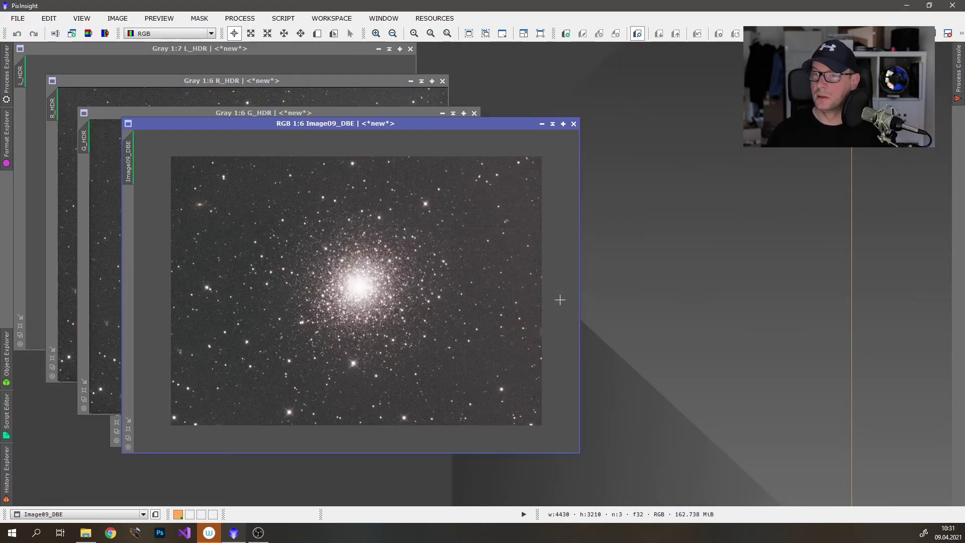
{"action": "left_click_drag", "start_coordinate": [345, 125], "coordinate": [316, 114]}
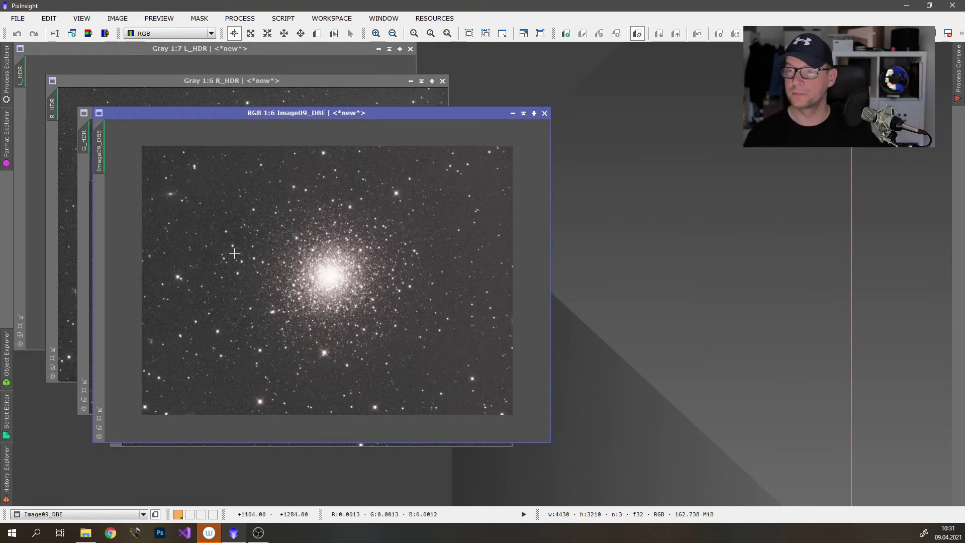
- Open PhotometricColorCalibration from the color calibration processes and try to acquire its image parameters from the corrected image
{"action": "left_click", "coordinate": [234, 20]}
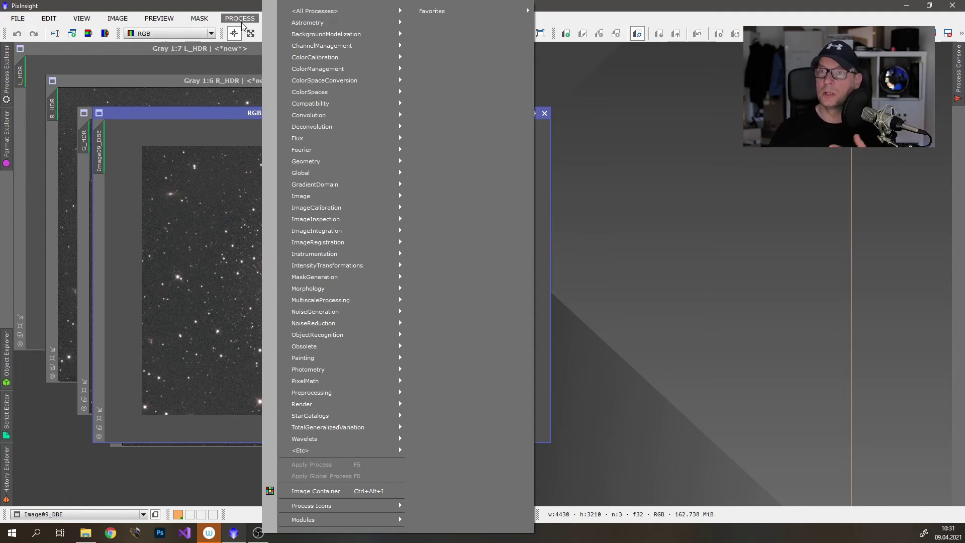
{"action": "mouse_move", "coordinate": [314, 50]}
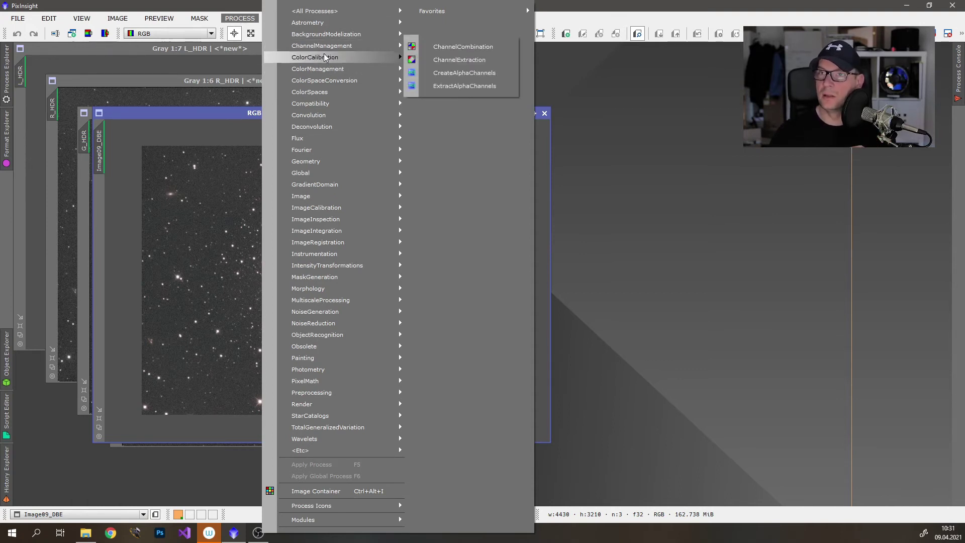
{"action": "left_click", "coordinate": [460, 113]}
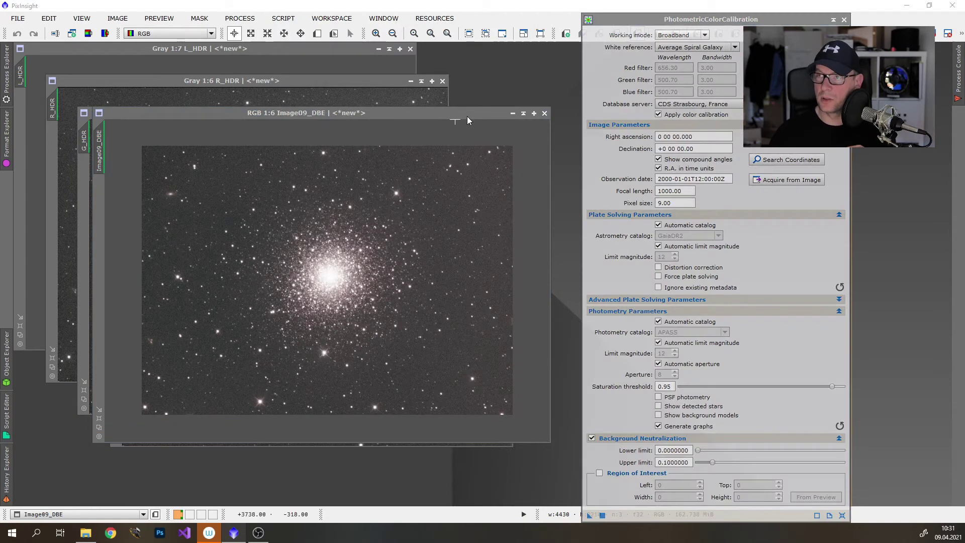
{"action": "left_click_drag", "start_coordinate": [640, 23], "coordinate": [514, 25]}
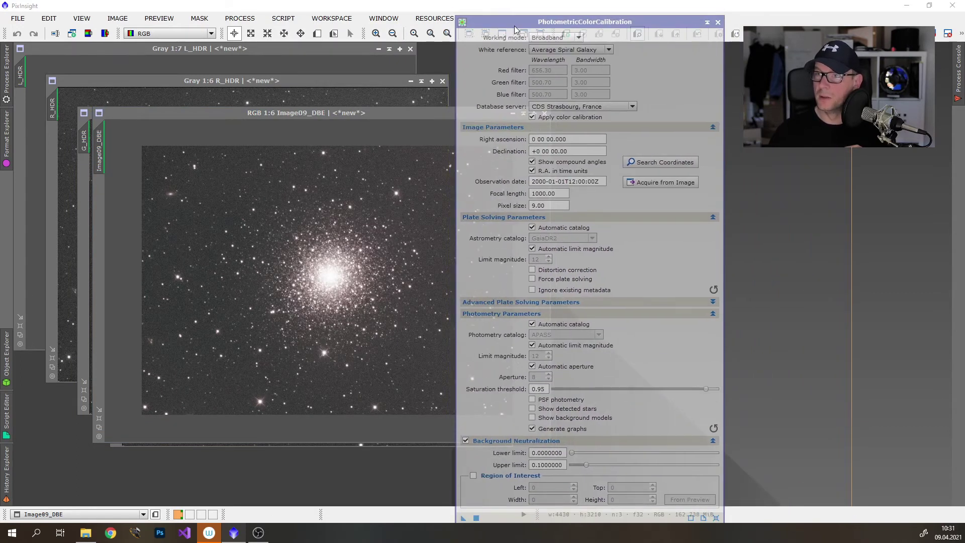
{"action": "left_click", "coordinate": [659, 184]}
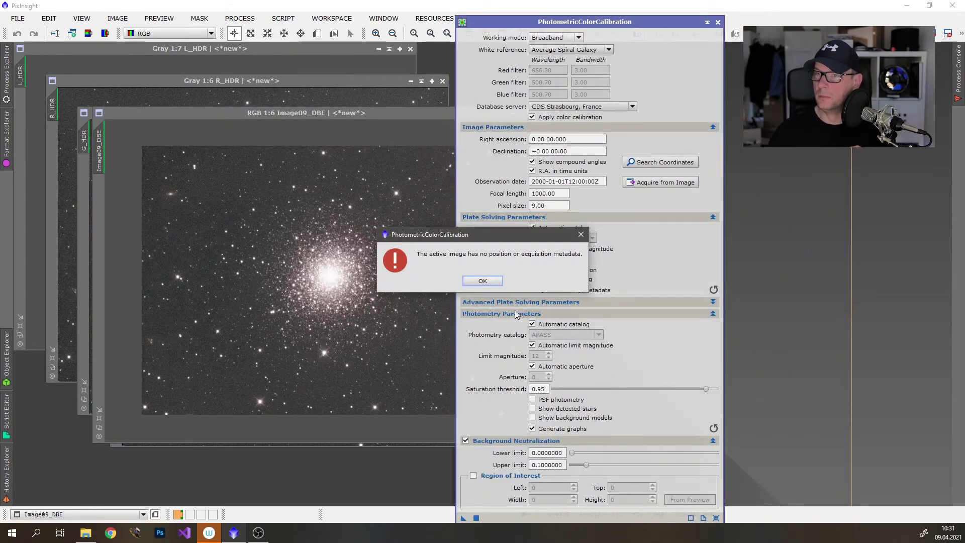
{"action": "left_click", "coordinate": [483, 284]}
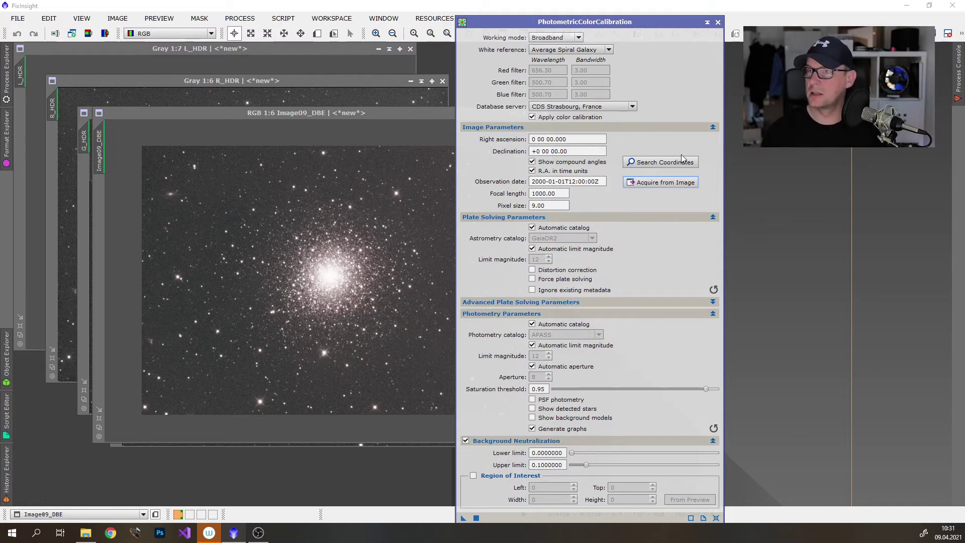
- Search the online coordinates for messier 92 and adopt them as the calibration's right ascension and declination
{"action": "left_click", "coordinate": [664, 162]}
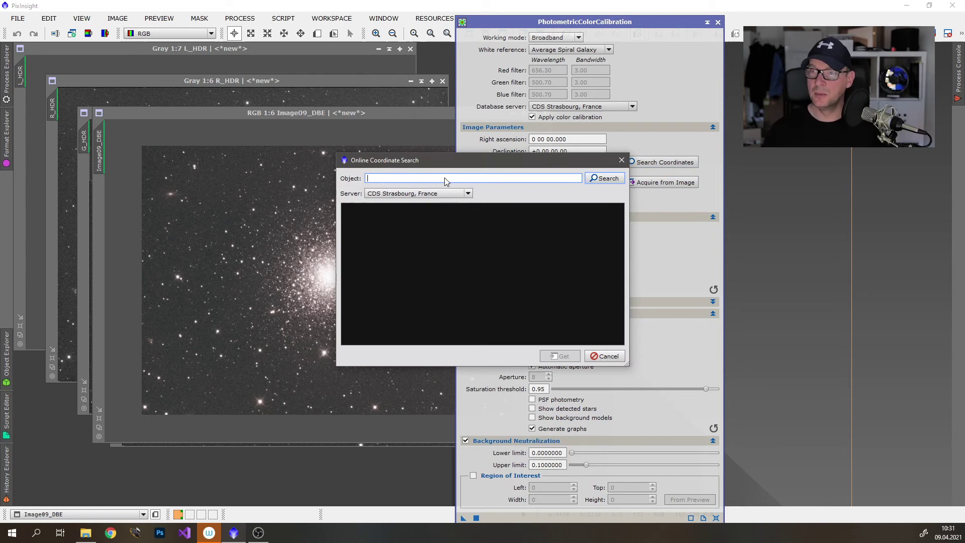
{"action": "type", "text": "messier9"}
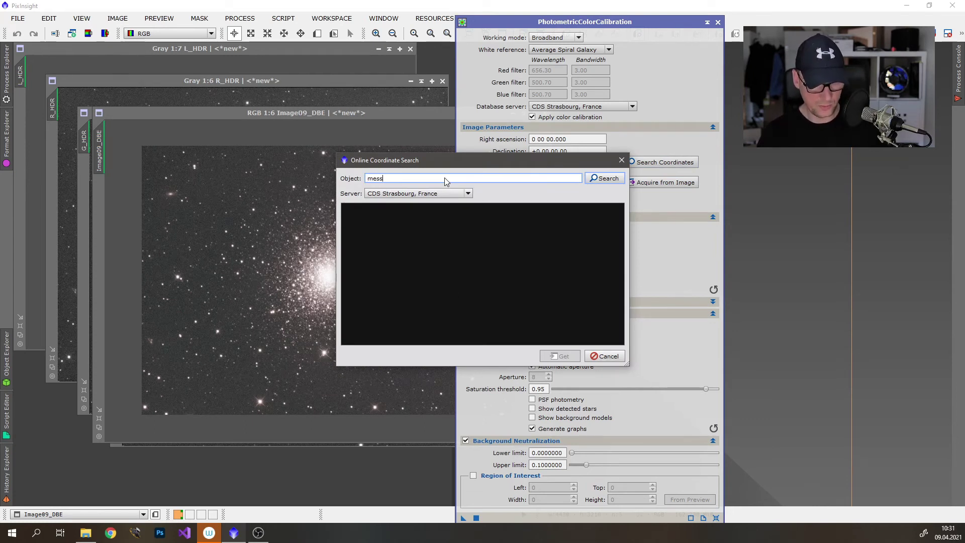
{"action": "key", "text": "BackSpace"}
{"action": "type", "text": "92"}
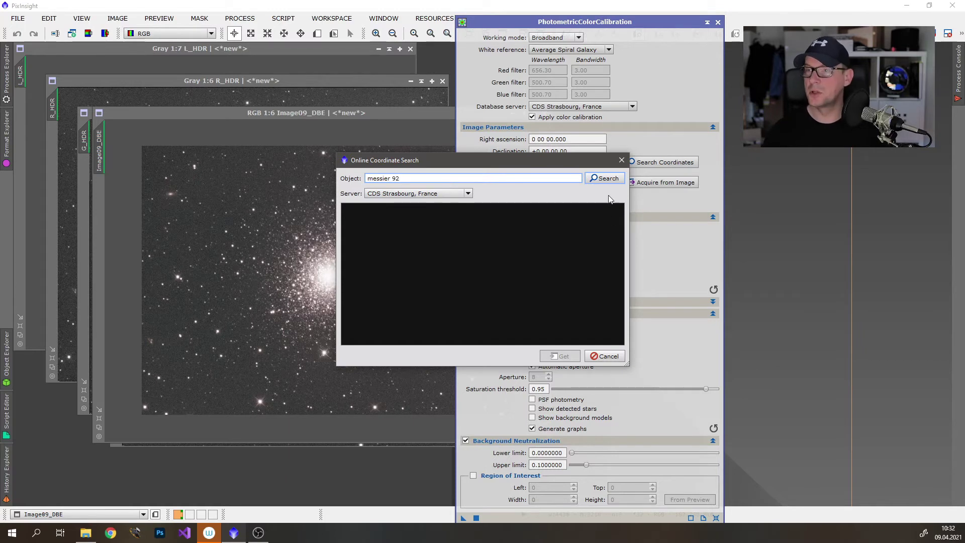
{"action": "key", "text": "Return"}
{"action": "left_click", "coordinate": [562, 356]}
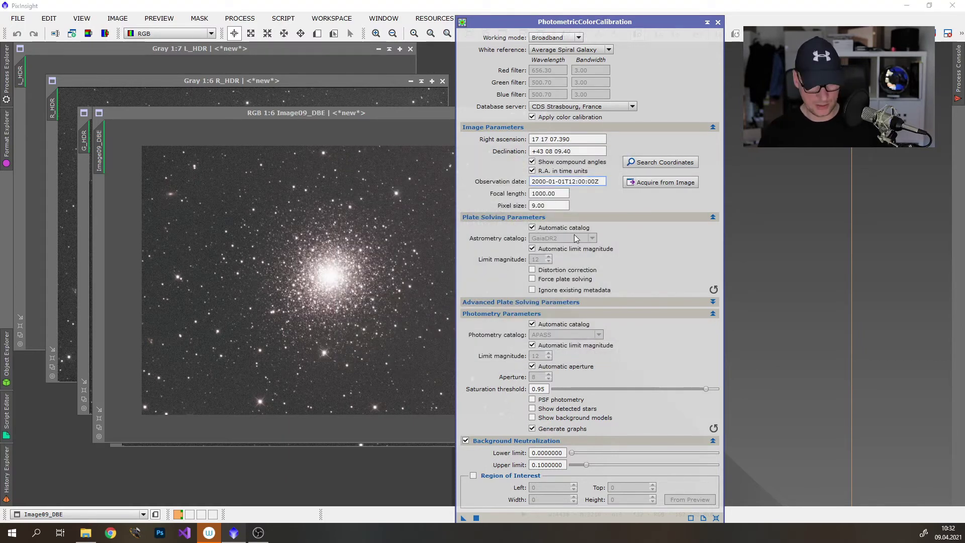
- Set the observation date to 2020-04-01, focal length to 2000 and pixel size to 3.8, and collapse the plate solving parameters
{"action": "type", "text": "20-04"}
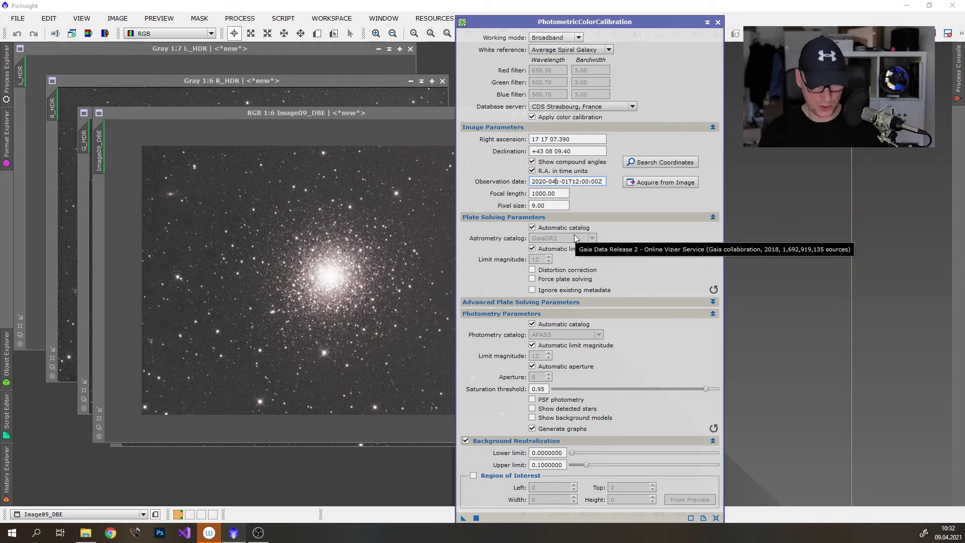
{"action": "key", "text": "Tab"}
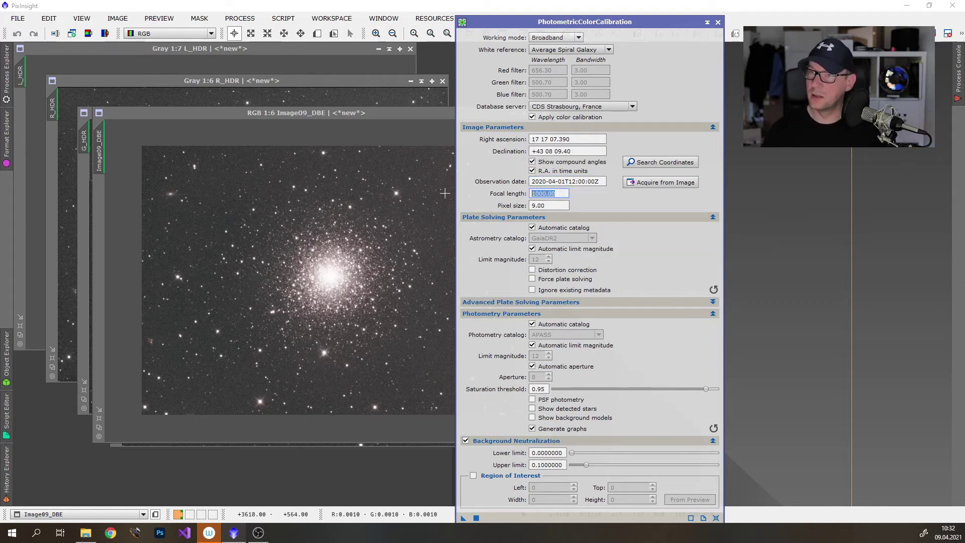
{"action": "type", "text": "2000"}
{"action": "key", "text": "Tab"}
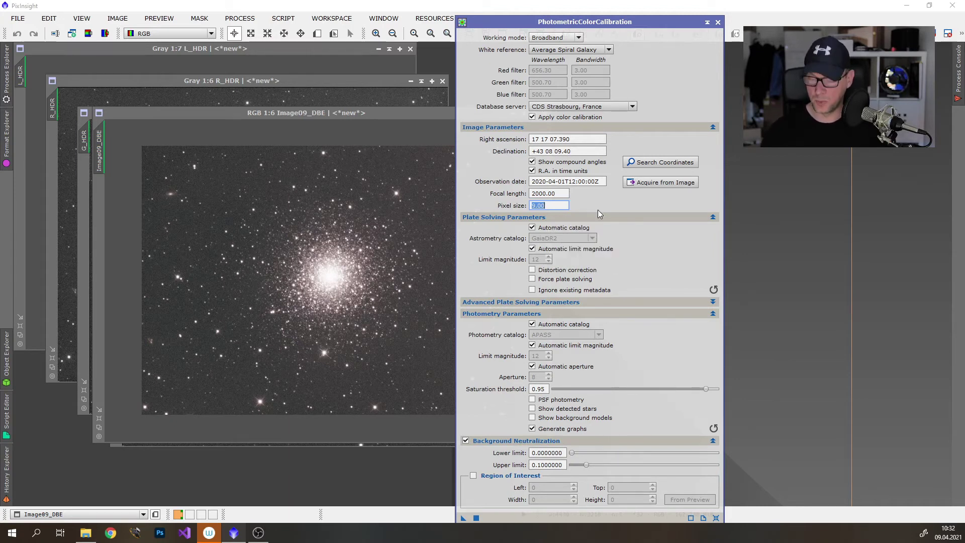
{"action": "type", "text": "3"}
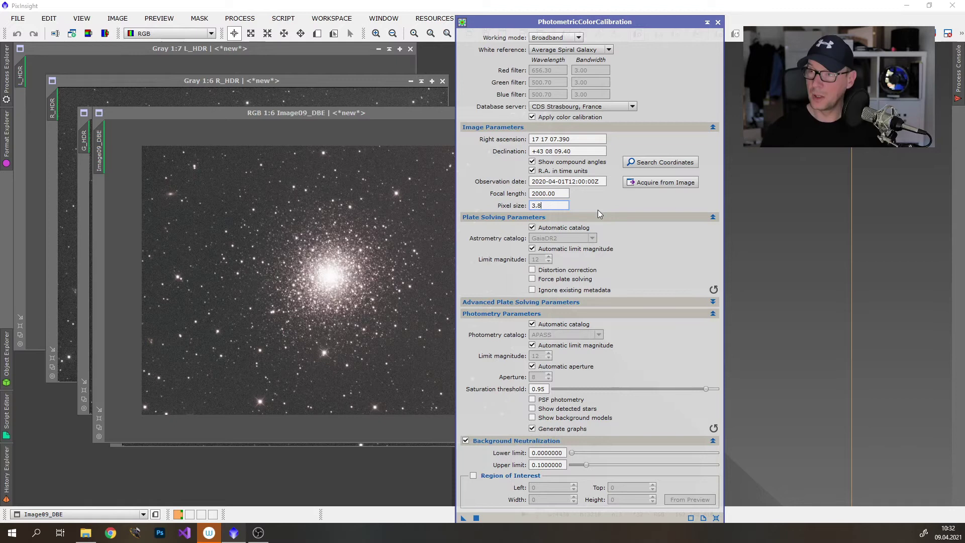
{"action": "type", "text": ".8"}
{"action": "left_click", "coordinate": [546, 193]}
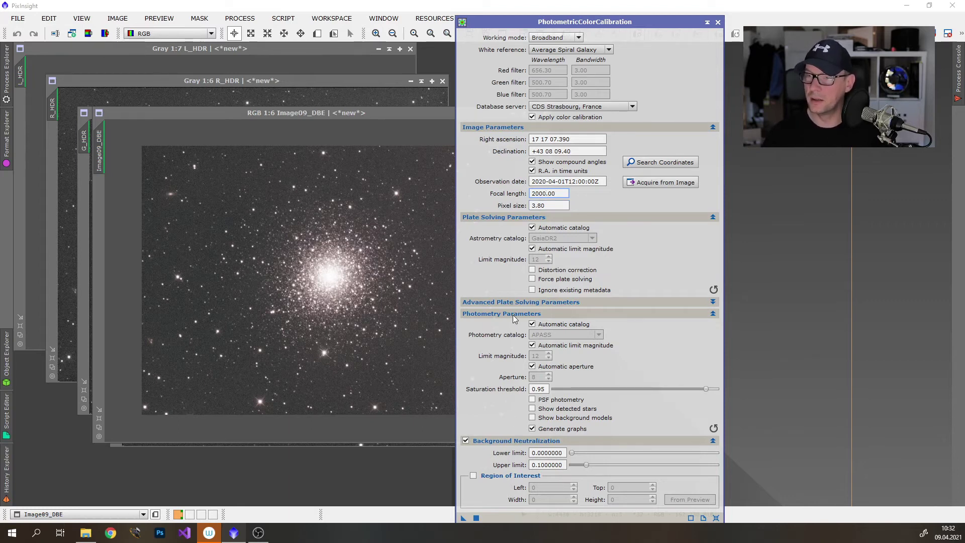
{"action": "left_click", "coordinate": [507, 219]}
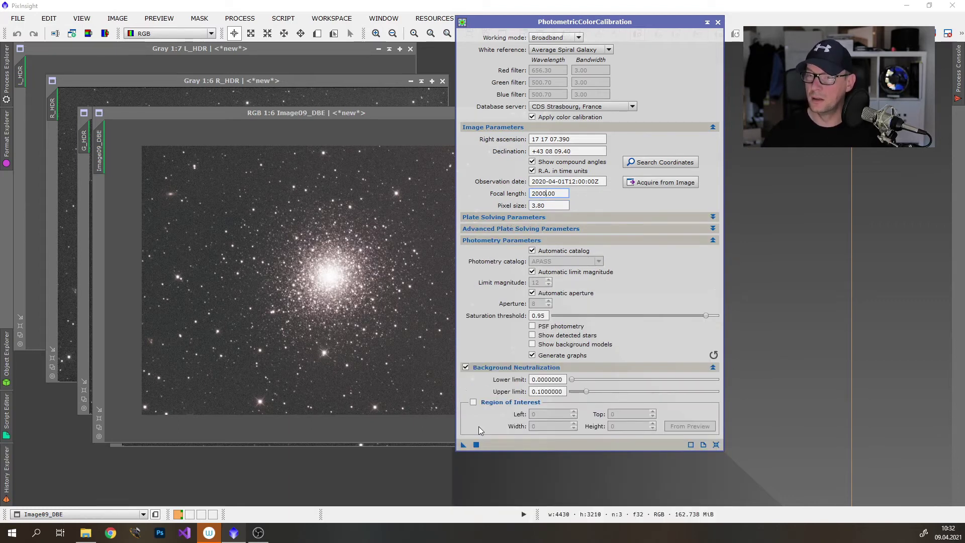
- Apply the photometric color calibration to the background-corrected image, and close the process and its white balance graphs
{"action": "left_click_drag", "start_coordinate": [464, 444], "coordinate": [358, 349]}
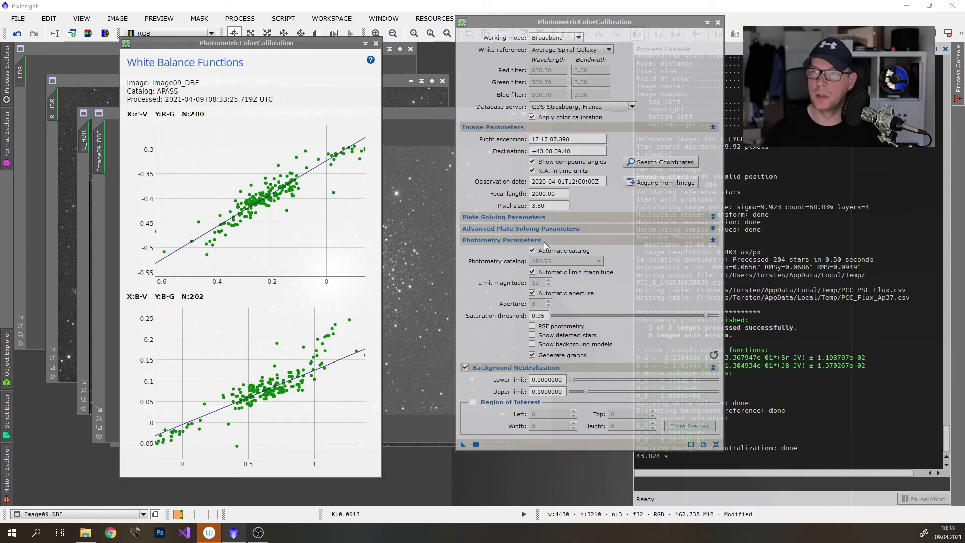
{"action": "left_click", "coordinate": [717, 23]}
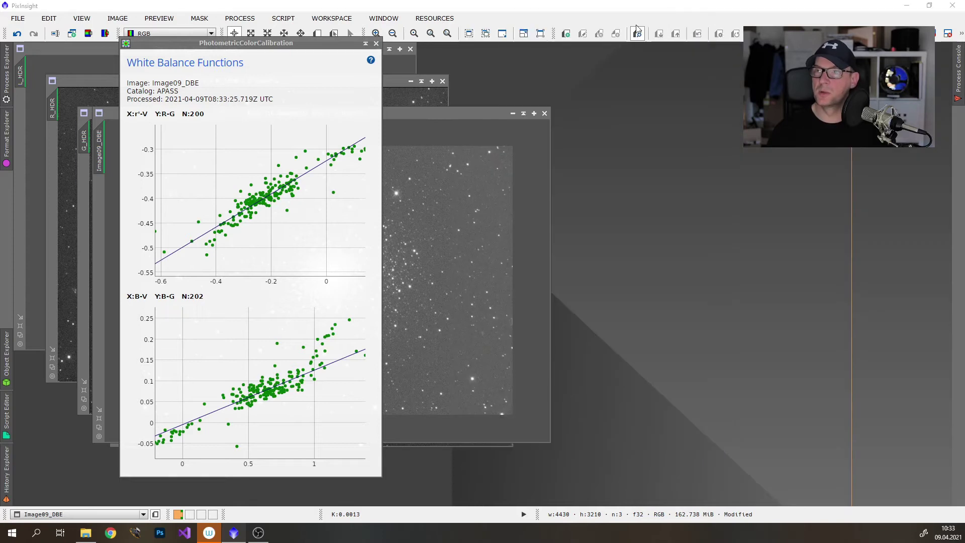
{"action": "left_click_drag", "start_coordinate": [281, 46], "coordinate": [210, 44]}
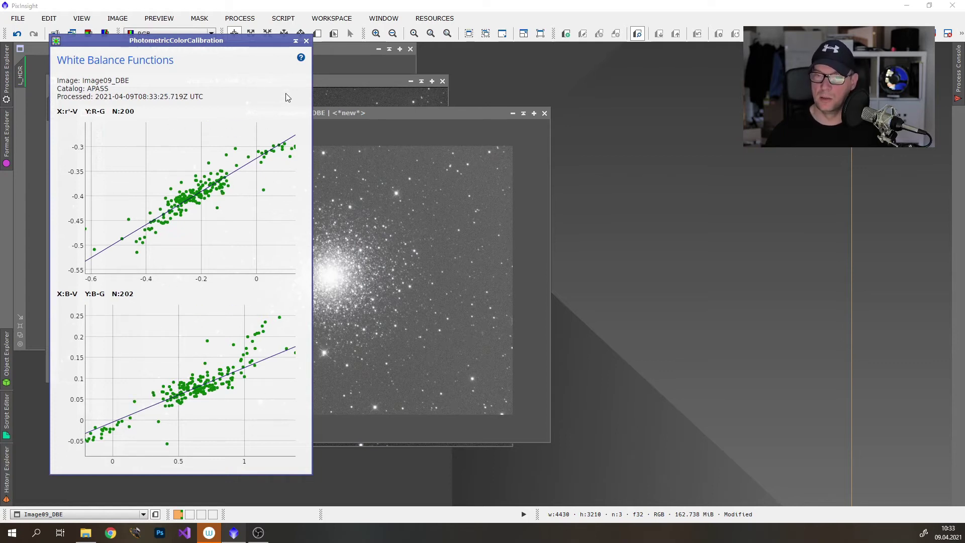
{"action": "left_click", "coordinate": [306, 42]}
- Disable the screen transfer function on the color-calibrated image and check its unstretched linear data
{"action": "right_click", "coordinate": [235, 204]}
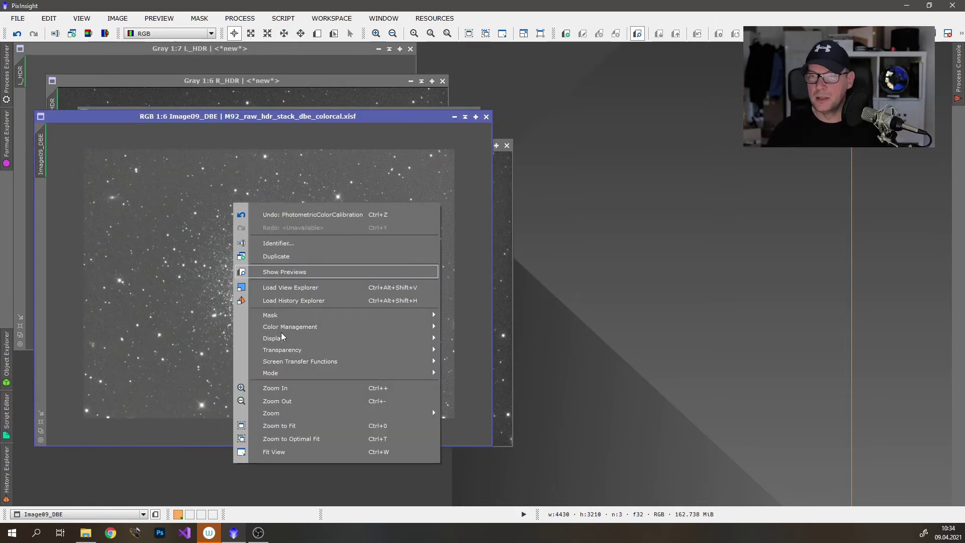
{"action": "mouse_move", "coordinate": [303, 363]}
{"action": "left_click", "coordinate": [482, 361]}
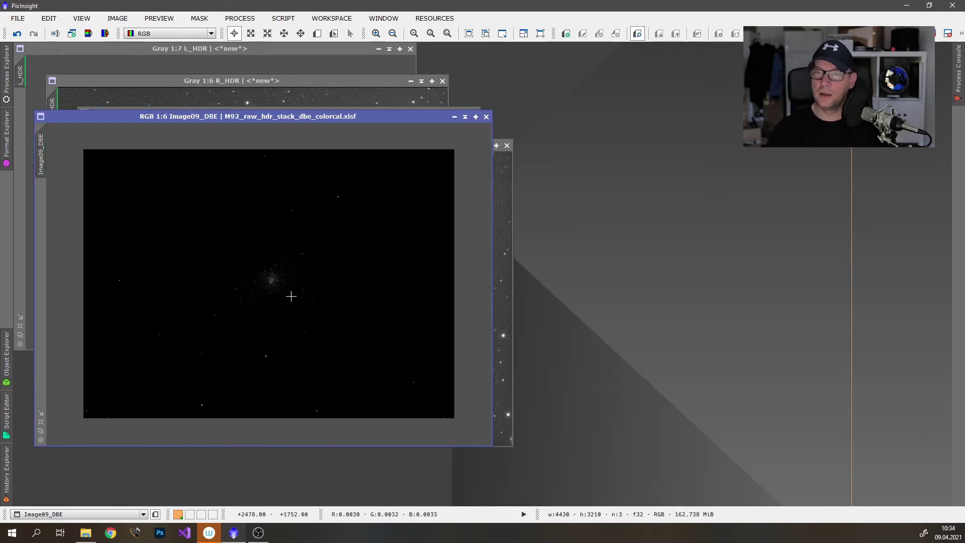
{"action": "scroll", "coordinate": [261, 291], "scroll_direction": "up", "scroll_amount": 4}
{"action": "scroll", "coordinate": [264, 289], "scroll_direction": "down", "scroll_amount": 3}
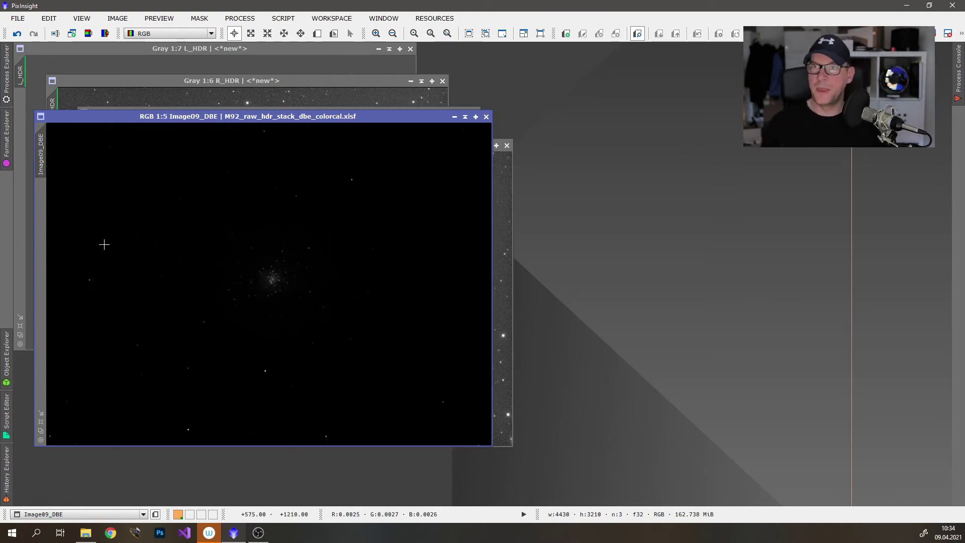
{"action": "scroll", "coordinate": [185, 227], "scroll_direction": "down", "scroll_amount": 1}
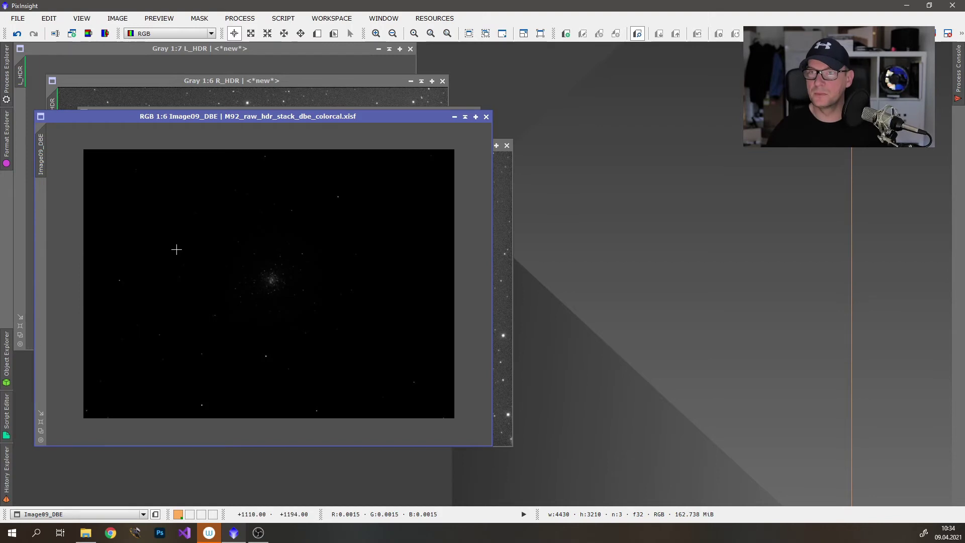
- Open MaskedStretch from the intensity transformations and apply it with its default settings to the color-calibrated image
{"action": "left_click", "coordinate": [229, 22]}
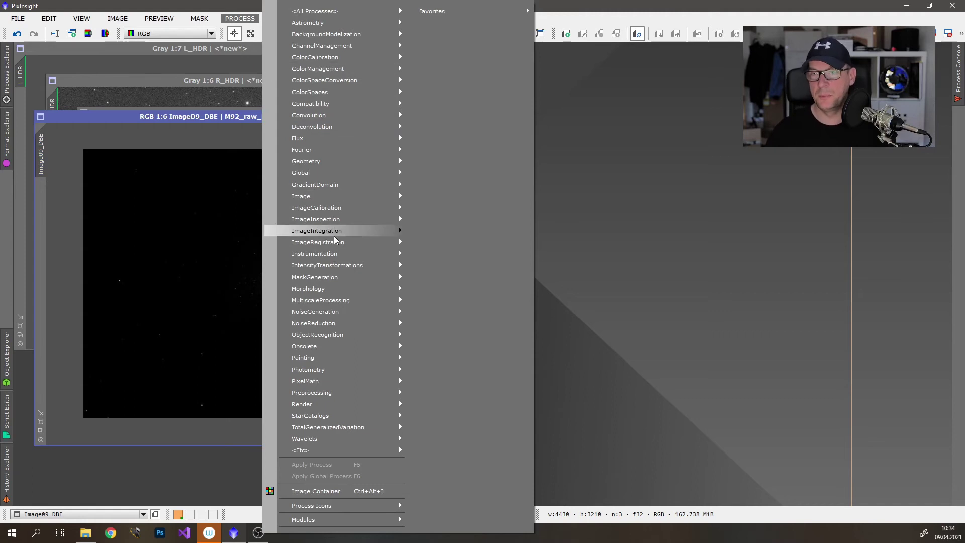
{"action": "mouse_move", "coordinate": [334, 235]}
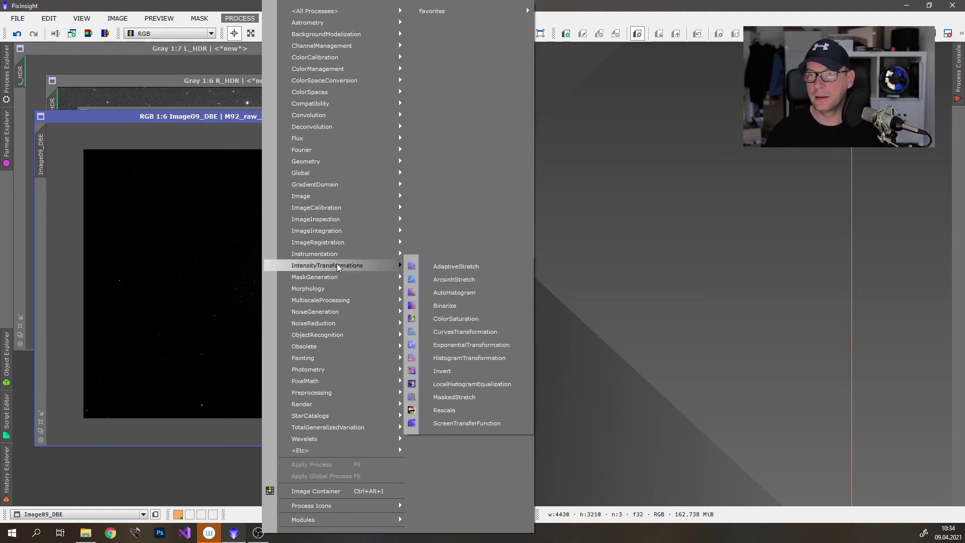
{"action": "mouse_move", "coordinate": [347, 268]}
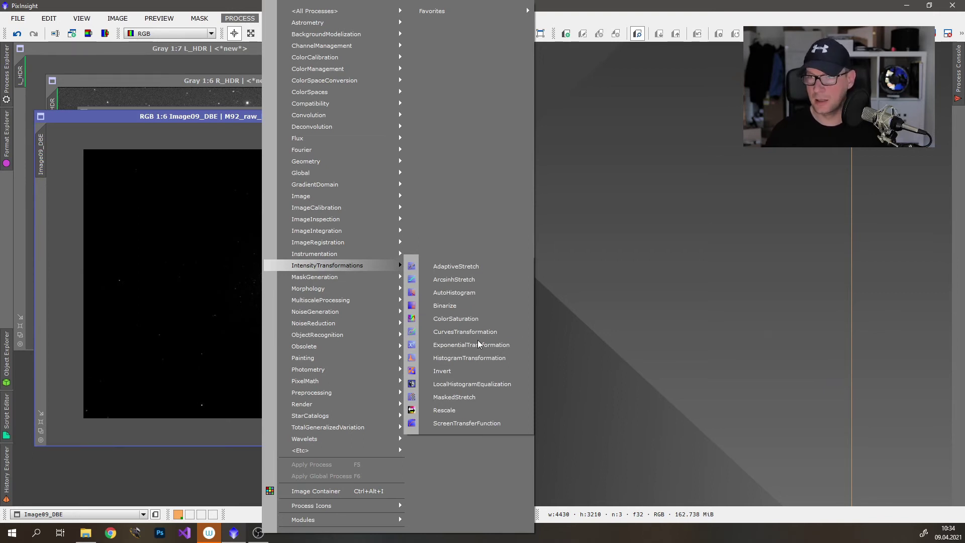
{"action": "left_click", "coordinate": [481, 396]}
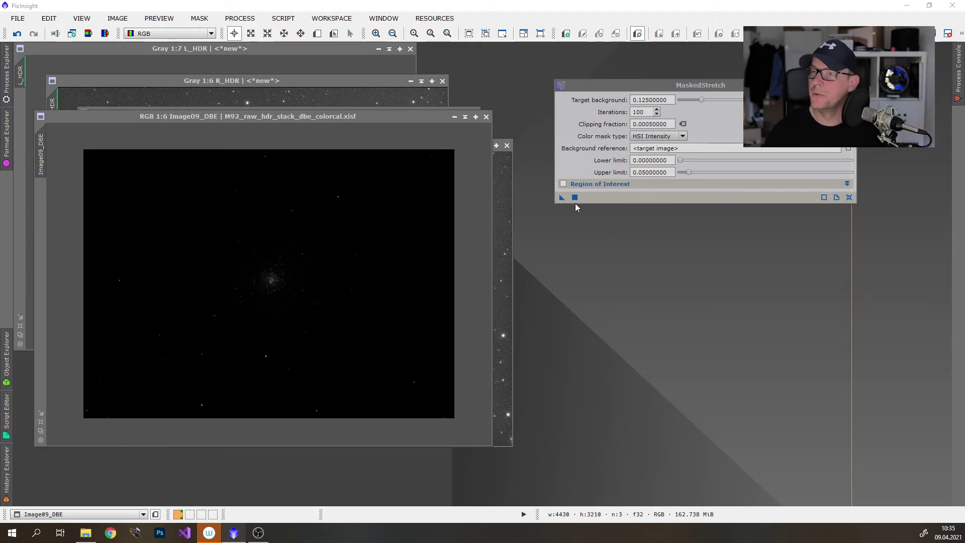
{"action": "left_click", "coordinate": [654, 91]}
{"action": "left_click_drag", "start_coordinate": [654, 91], "coordinate": [640, 125]}
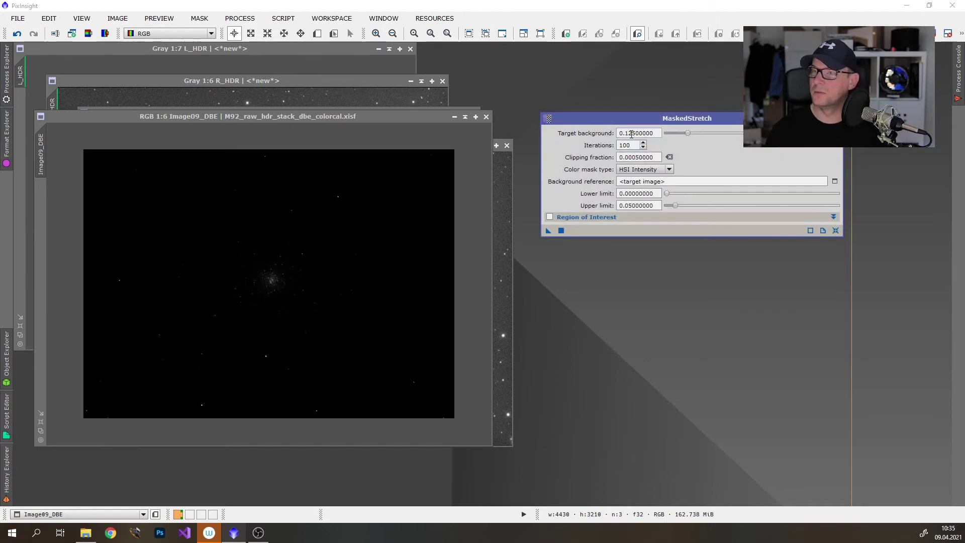
{"action": "left_click_drag", "start_coordinate": [548, 231], "coordinate": [371, 241]}
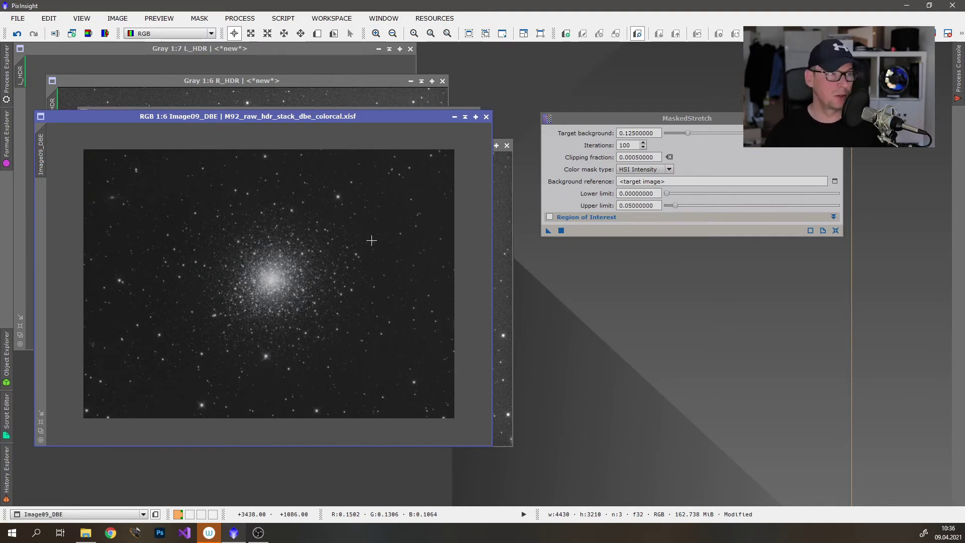
- Examine the stretched cluster core and the bright star below it up close, and return to the full image
{"action": "scroll", "coordinate": [273, 288], "scroll_direction": "up", "scroll_amount": 4}
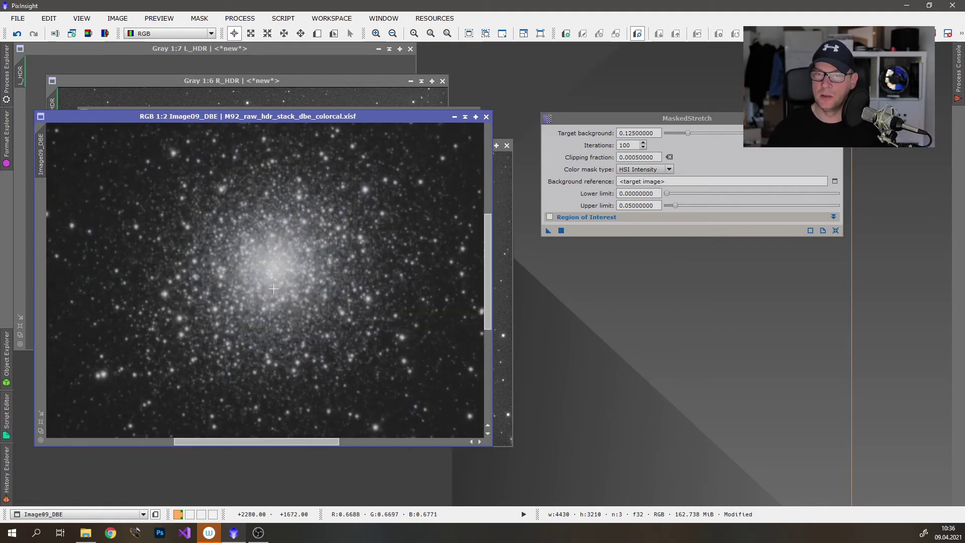
{"action": "scroll", "coordinate": [273, 289], "scroll_direction": "up", "scroll_amount": 1}
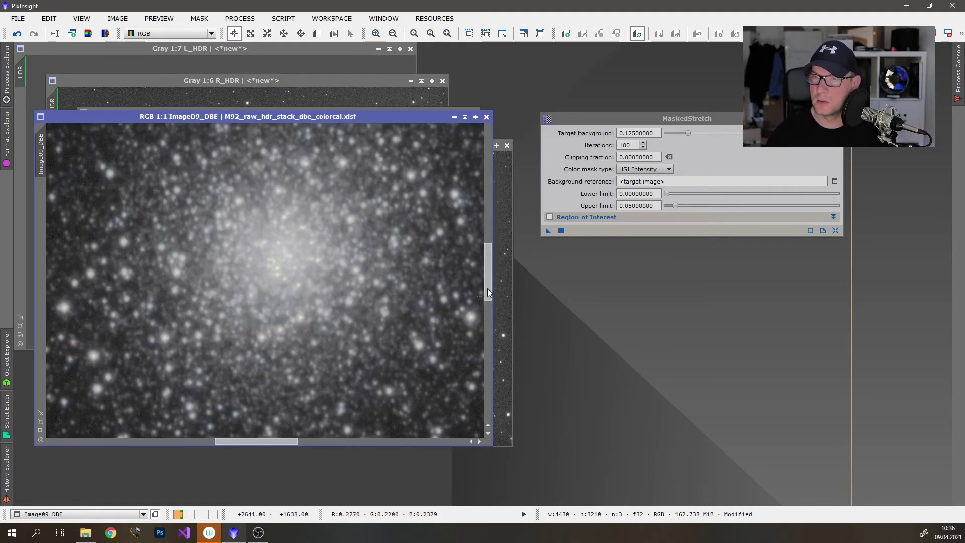
{"action": "left_click_drag", "start_coordinate": [489, 287], "coordinate": [498, 344]}
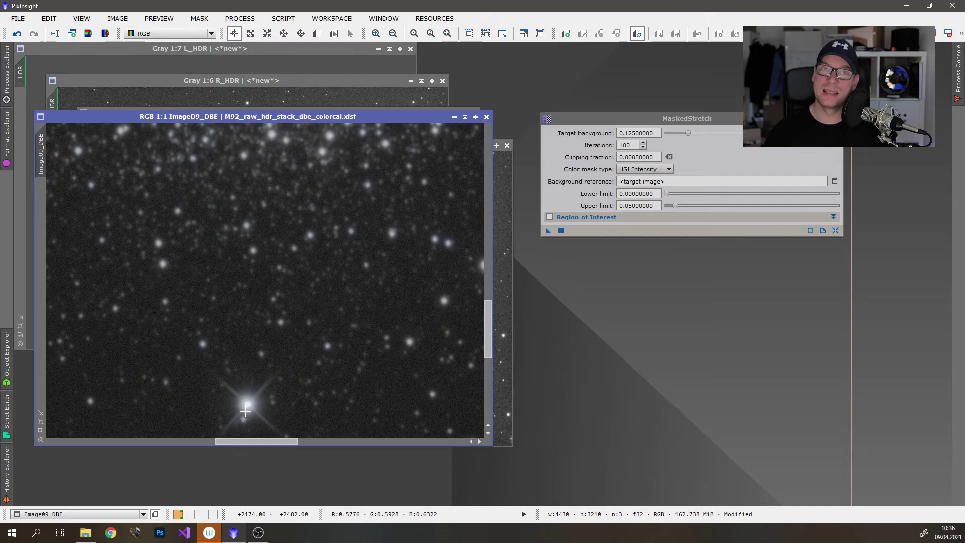
{"action": "scroll", "coordinate": [245, 411], "scroll_direction": "up", "scroll_amount": 1}
{"action": "left_click_drag", "start_coordinate": [489, 321], "coordinate": [488, 350]}
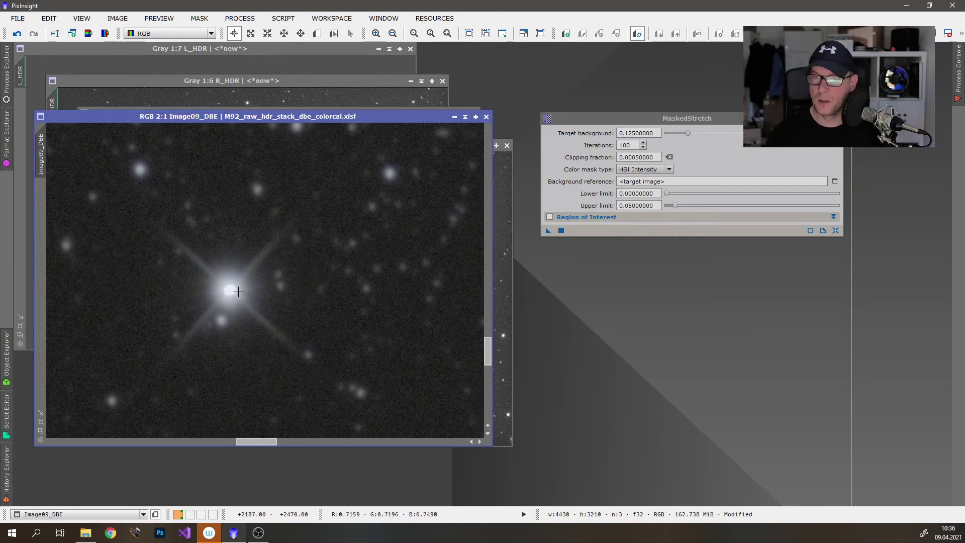
{"action": "scroll", "coordinate": [238, 292], "scroll_direction": "down", "scroll_amount": 2}
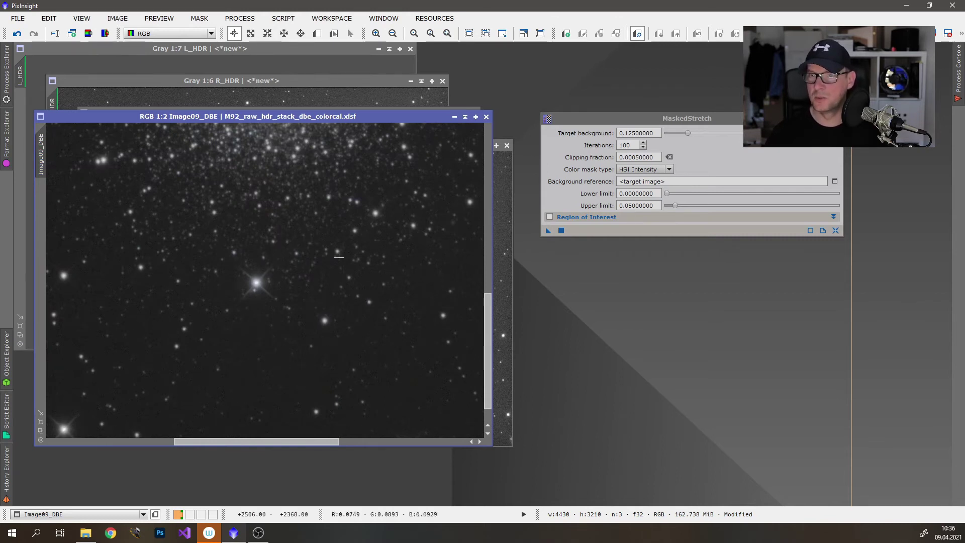
{"action": "scroll", "coordinate": [266, 295], "scroll_direction": "down", "scroll_amount": 1}
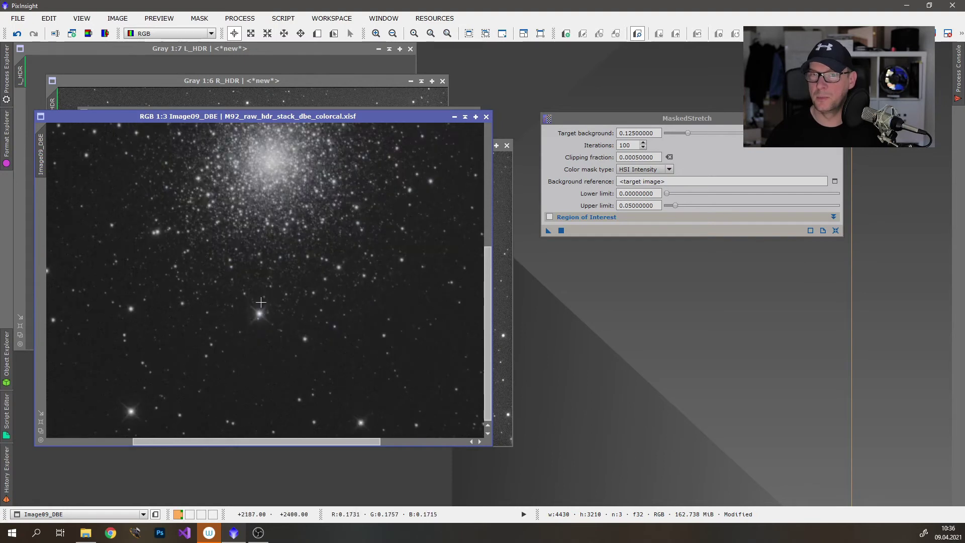
{"action": "scroll", "coordinate": [268, 312], "scroll_direction": "down", "scroll_amount": 2}
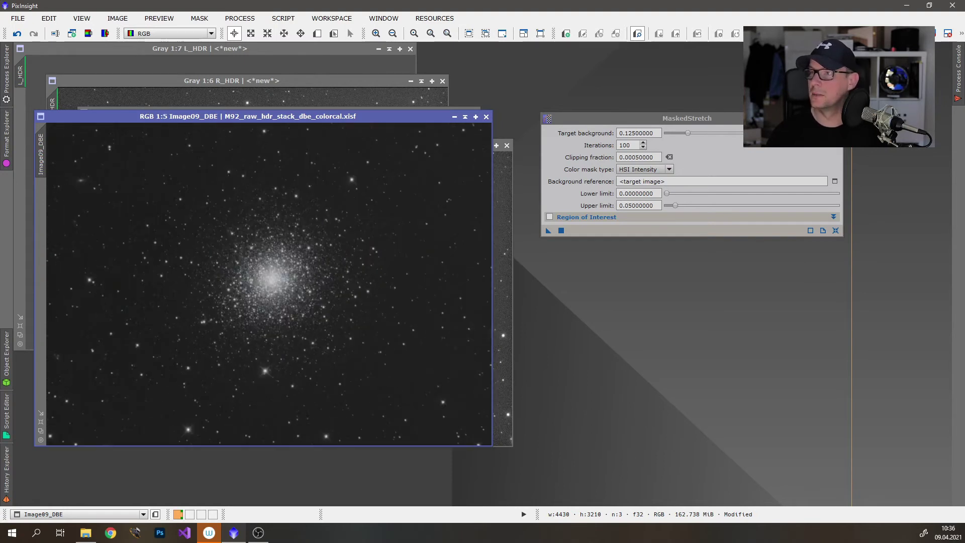
{"action": "scroll", "coordinate": [333, 259], "scroll_direction": "down", "scroll_amount": 1}
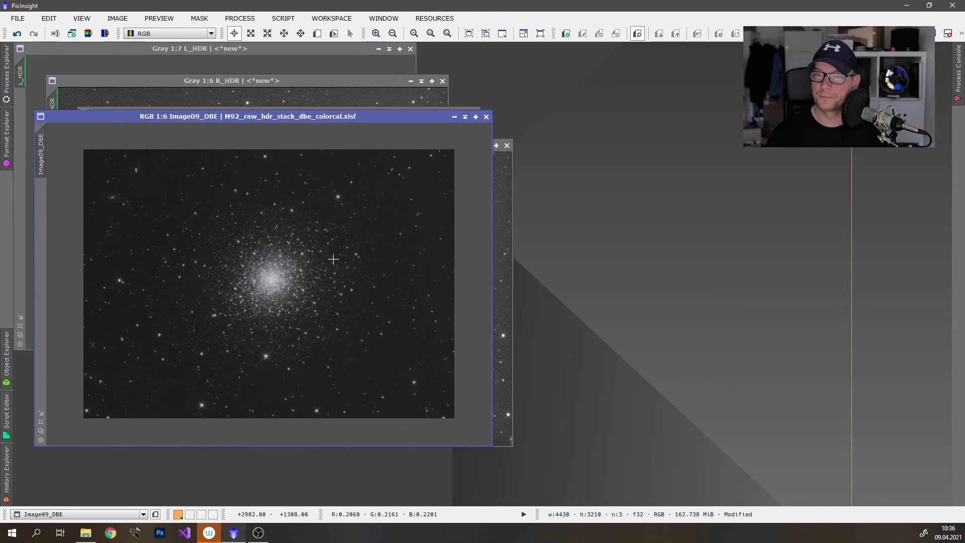
- Move the stretched image up in the workspace and open RangeSelection from the mask generation processes beside it
{"action": "left_click_drag", "start_coordinate": [291, 117], "coordinate": [284, 77]}
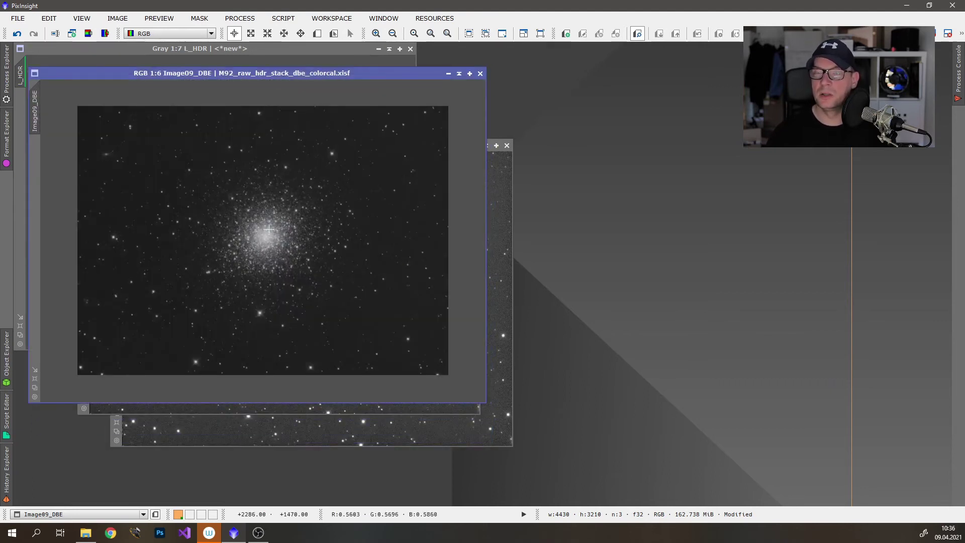
{"action": "left_click", "coordinate": [231, 19]}
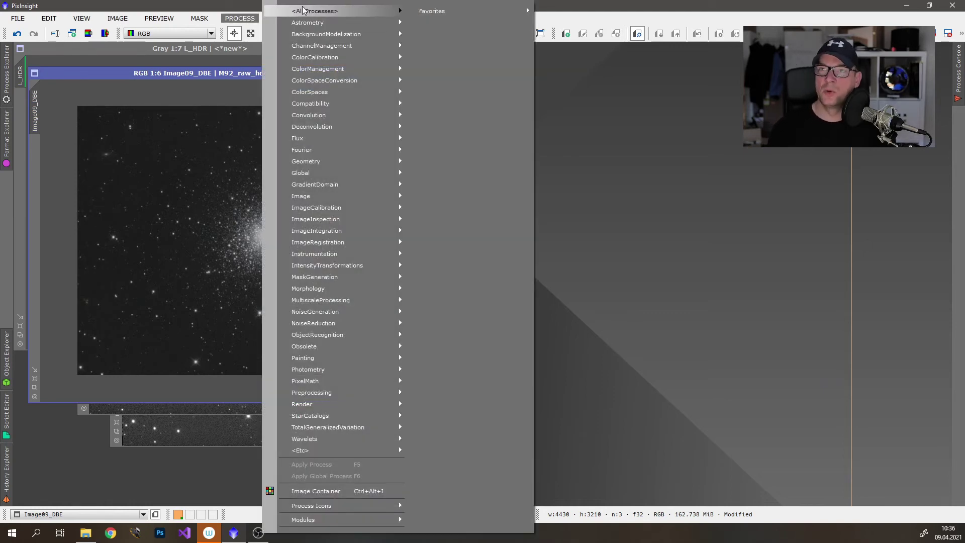
{"action": "mouse_move", "coordinate": [304, 10]}
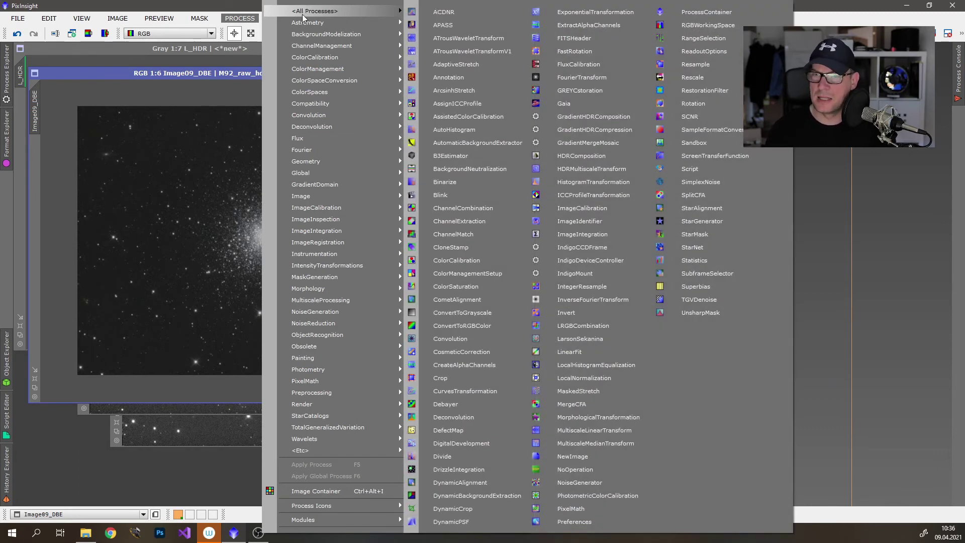
{"action": "mouse_move", "coordinate": [339, 280]}
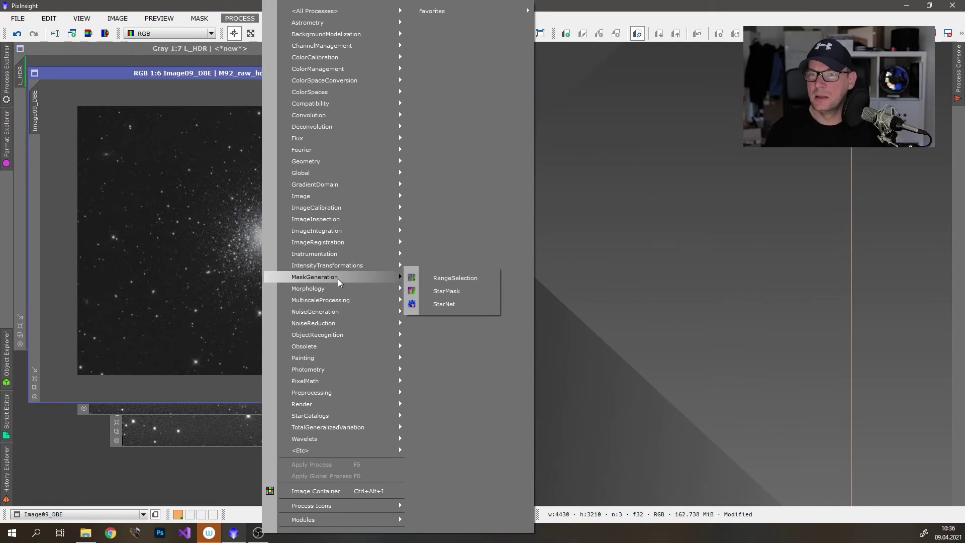
{"action": "left_click", "coordinate": [462, 280]}
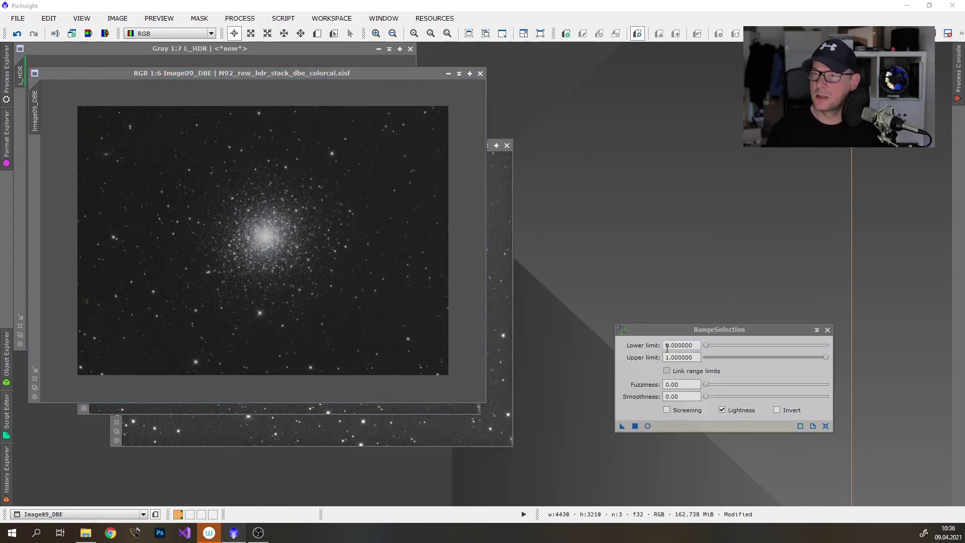
{"action": "left_click_drag", "start_coordinate": [668, 329], "coordinate": [521, 370]}
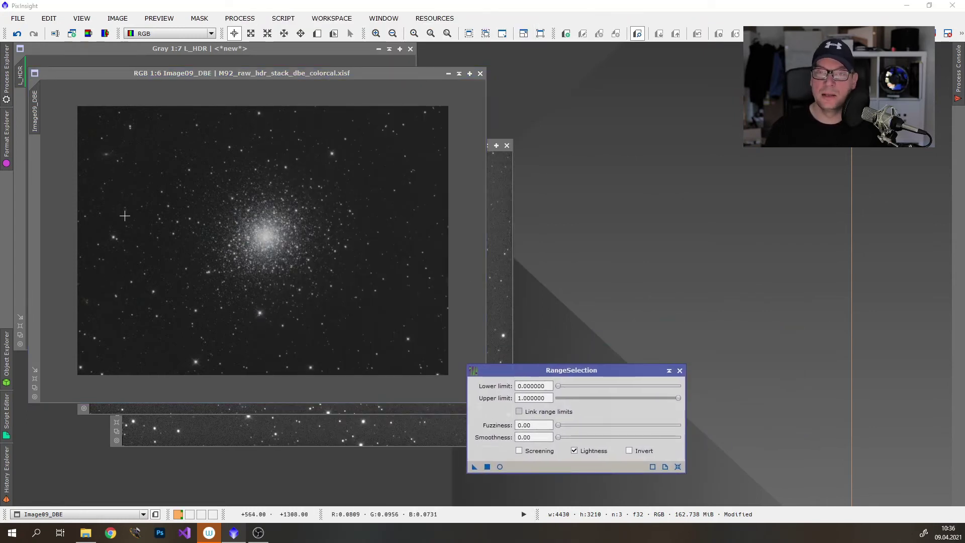
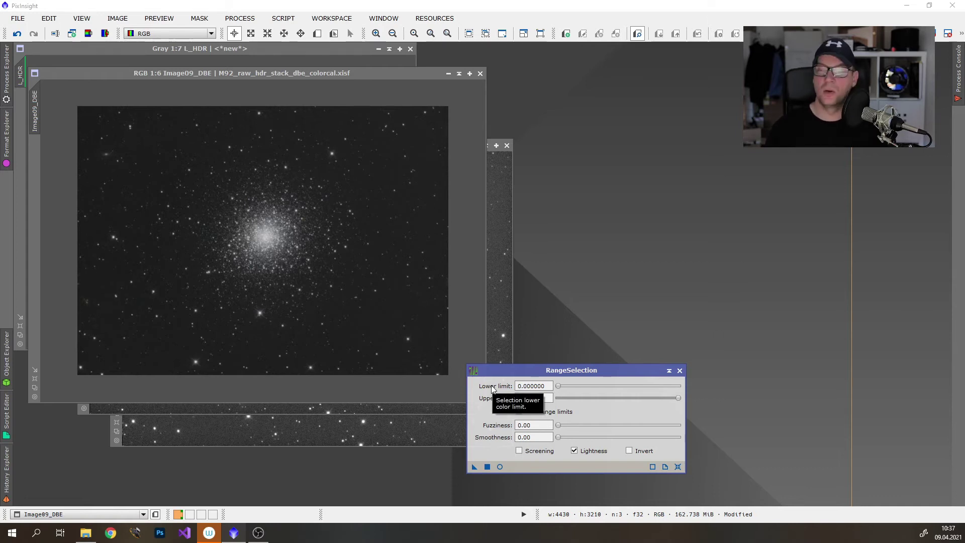
- With real-time preview on, set the range selection's lower limit to 0.18, fuzziness to 0.04 and smoothness to 6
{"action": "left_click", "coordinate": [500, 467]}
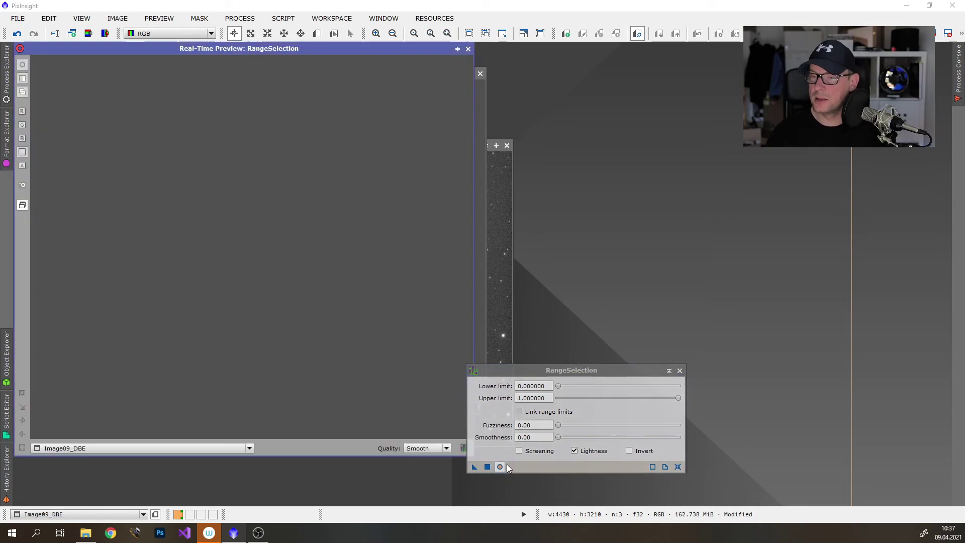
{"action": "left_click_drag", "start_coordinate": [559, 390], "coordinate": [573, 391]}
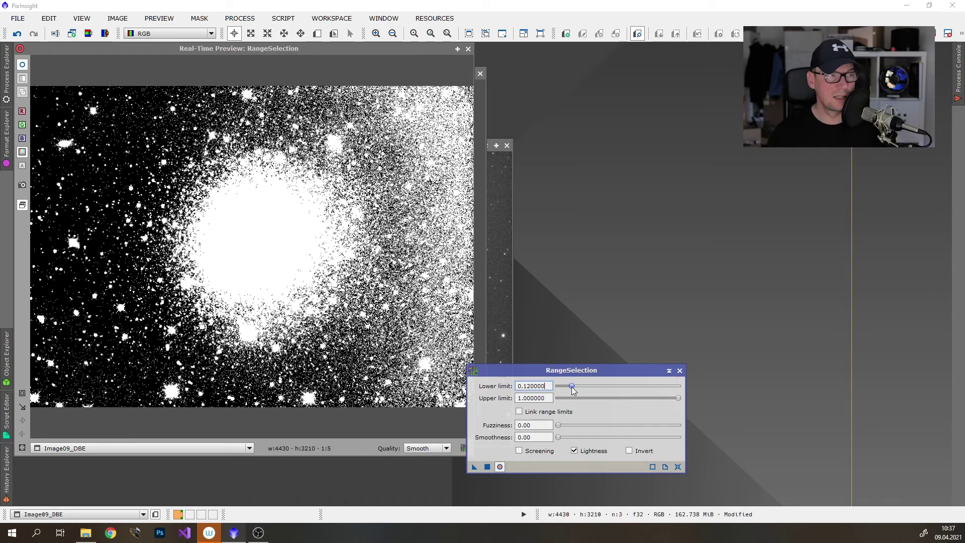
{"action": "left_click_drag", "start_coordinate": [572, 391], "coordinate": [581, 390]}
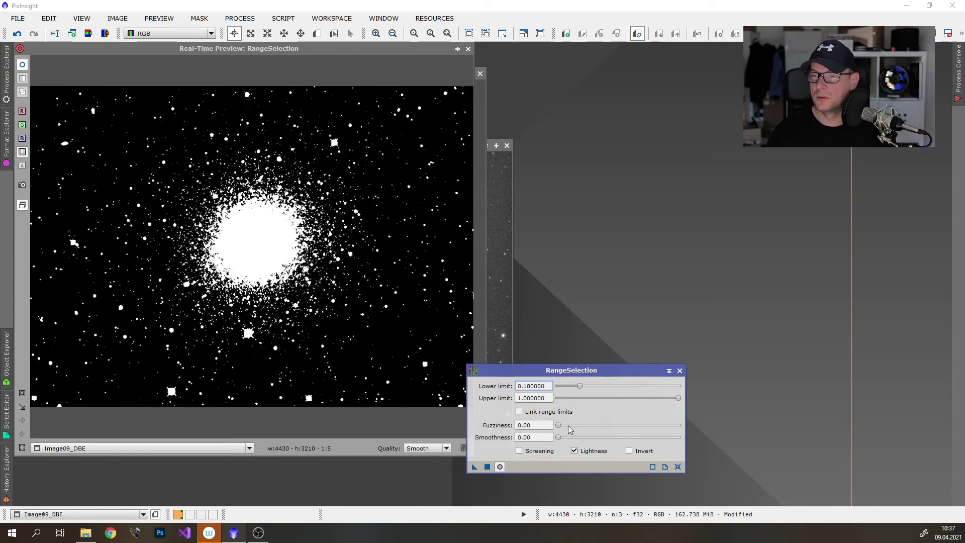
{"action": "left_click_drag", "start_coordinate": [558, 437], "coordinate": [563, 425]}
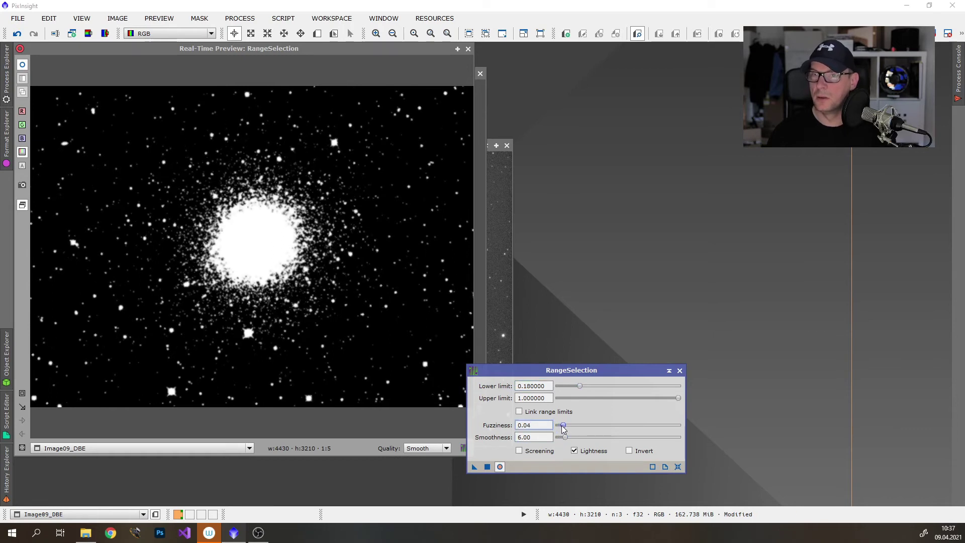
- Apply the generated range mask to the stretched color image and check how it covers the cluster core
{"action": "left_click_drag", "start_coordinate": [358, 100], "coordinate": [36, 200]}
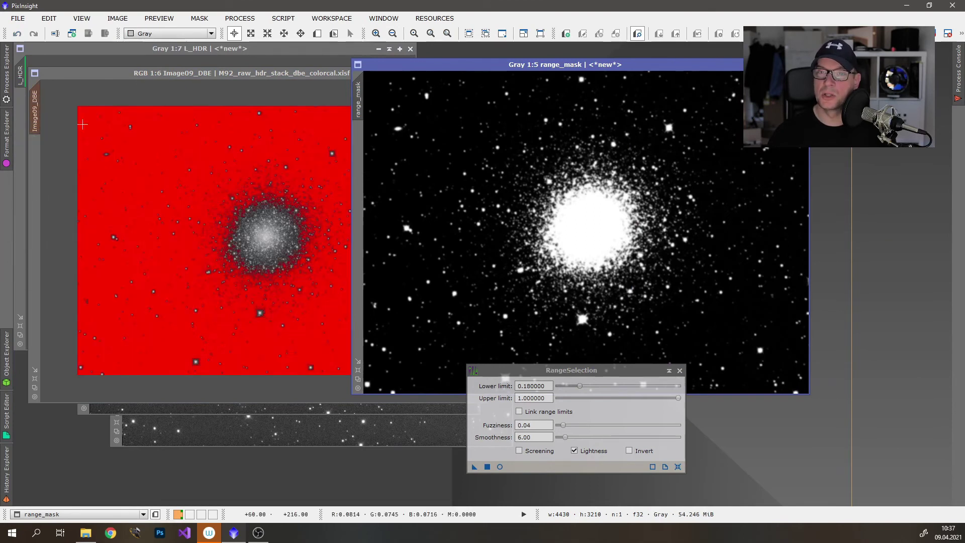
{"action": "left_click", "coordinate": [191, 78]}
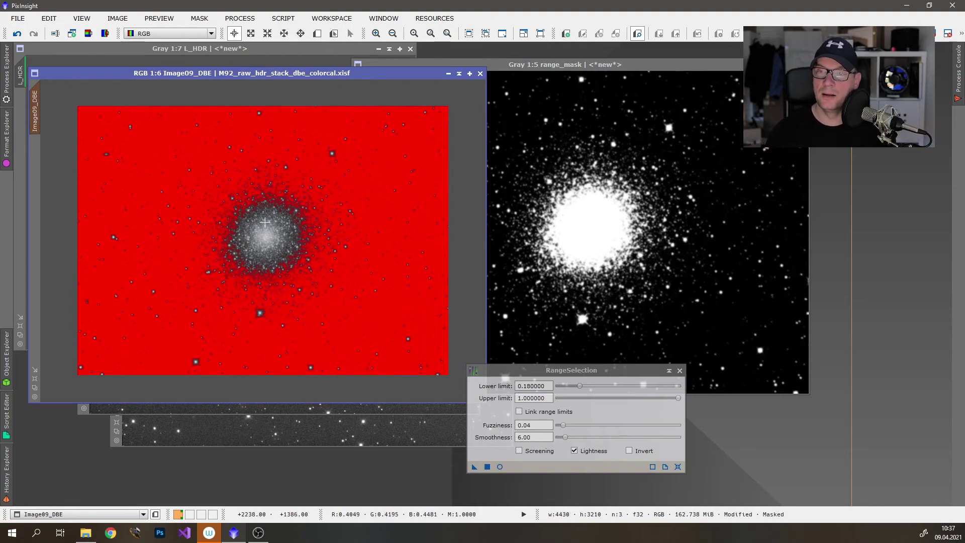
{"action": "scroll", "coordinate": [283, 231], "scroll_direction": "up", "scroll_amount": 4}
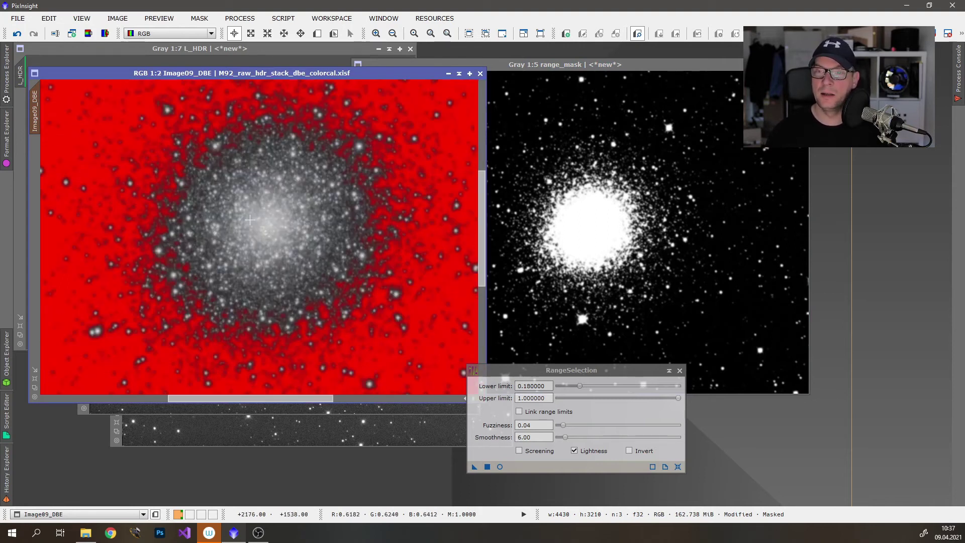
- Hide the mask overlay on the color image, keeping the mask active, and open CurvesTransformation from the intensity transformation processes
{"action": "scroll", "coordinate": [233, 211], "scroll_direction": "down", "scroll_amount": 2}
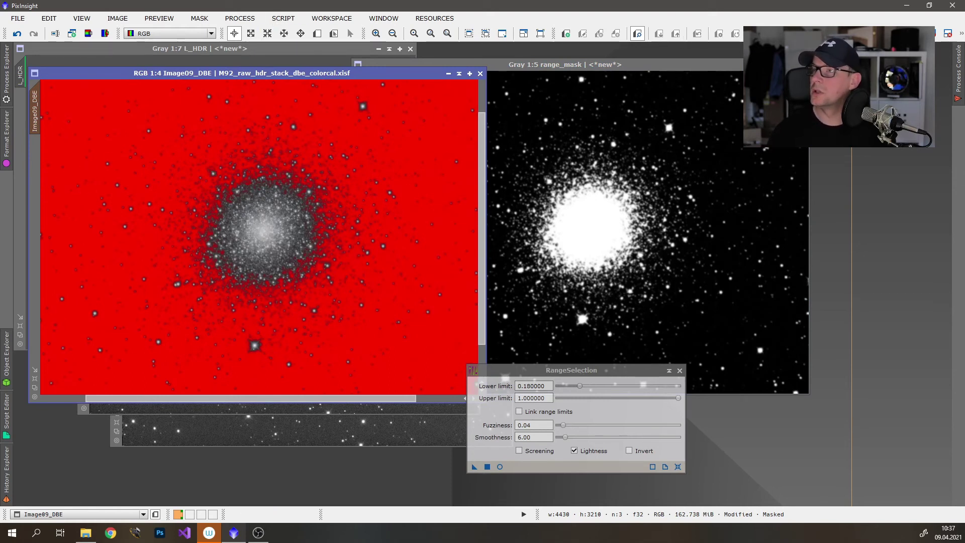
{"action": "key", "text": "ctrl+k"}
{"action": "scroll", "coordinate": [241, 228], "scroll_direction": "up", "scroll_amount": 2}
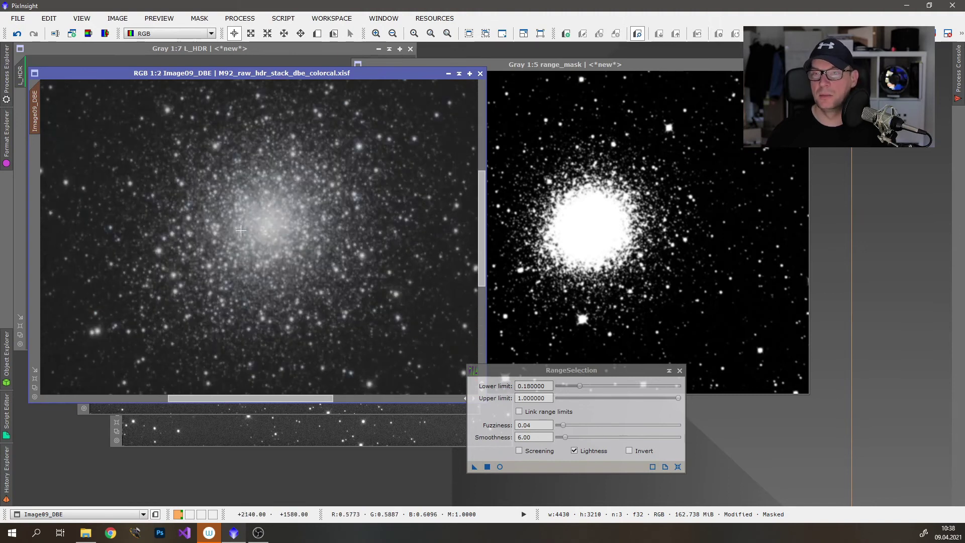
{"action": "scroll", "coordinate": [241, 231], "scroll_direction": "up", "scroll_amount": 1}
{"action": "left_click", "coordinate": [240, 18]}
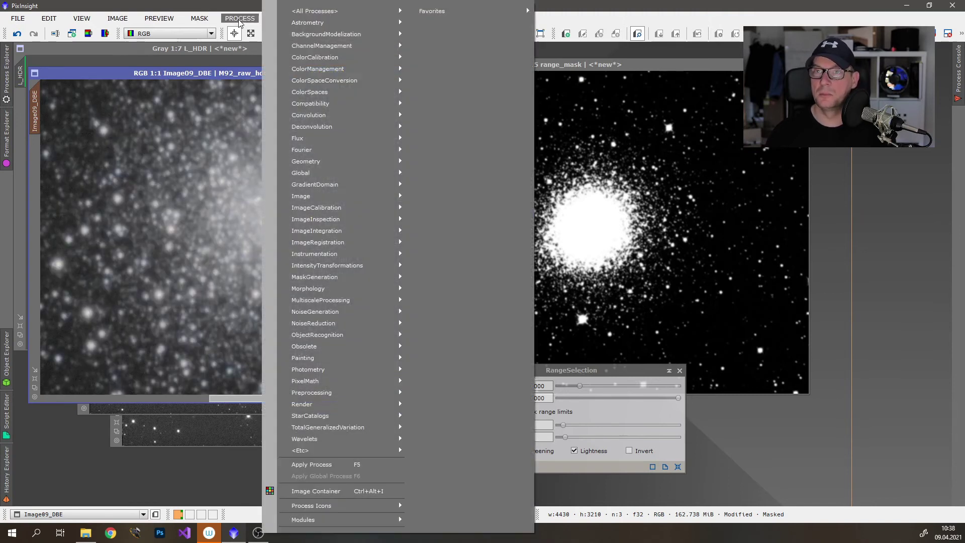
{"action": "mouse_move", "coordinate": [404, 183]}
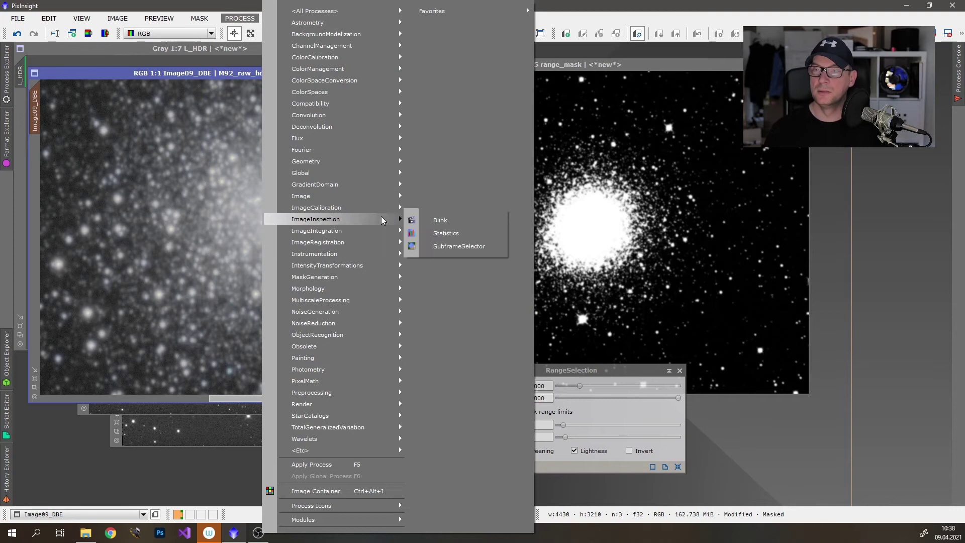
{"action": "mouse_move", "coordinate": [372, 195]}
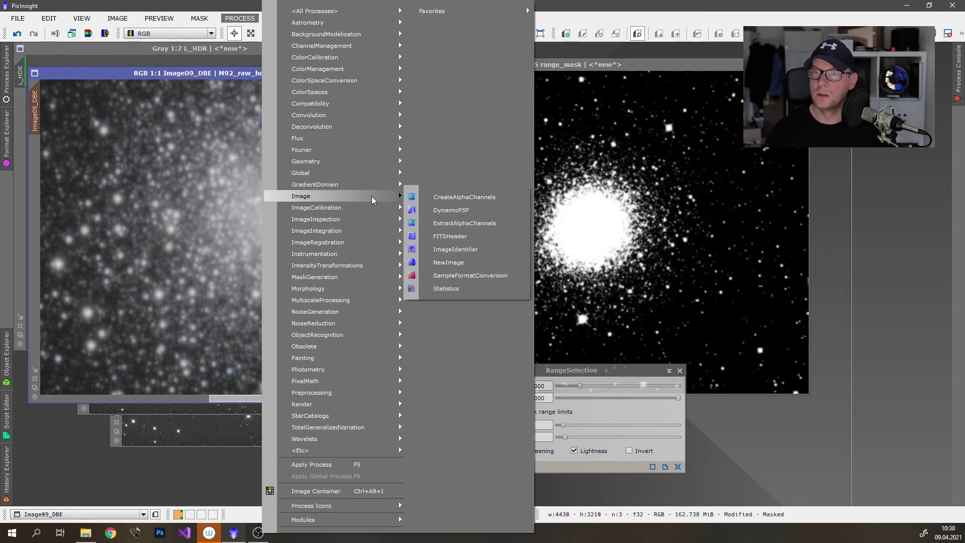
{"action": "mouse_move", "coordinate": [366, 264]}
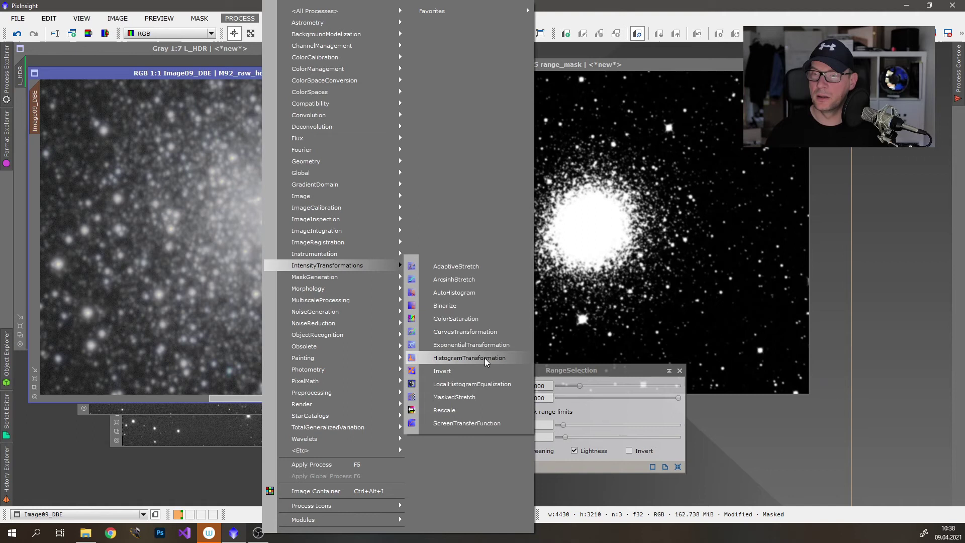
{"action": "left_click", "coordinate": [484, 333]}
- Raise the saturation curve to about 0.50 at input 0.27, check it in real-time preview, and apply it to the masked color image
{"action": "left_click", "coordinate": [845, 334]}
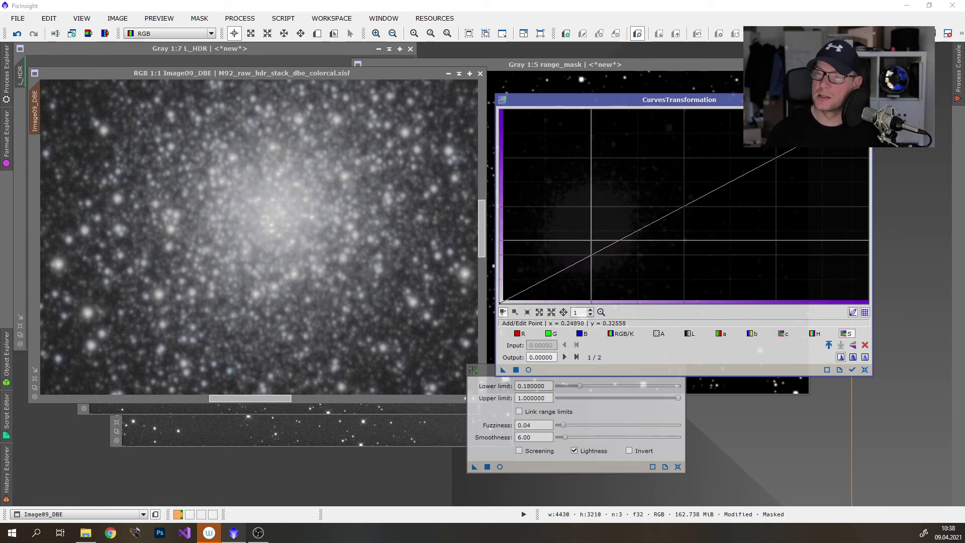
{"action": "left_click_drag", "start_coordinate": [598, 249], "coordinate": [597, 207]}
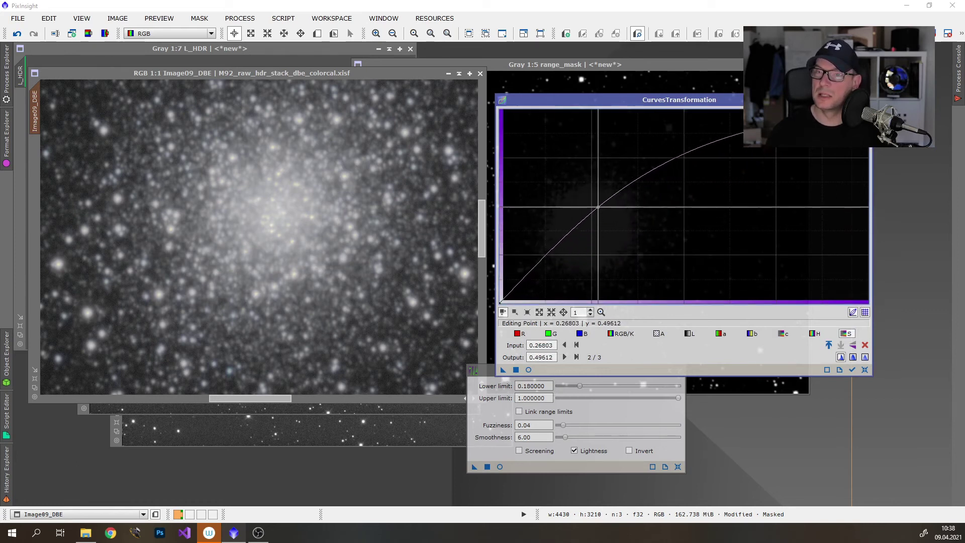
{"action": "left_click", "coordinate": [529, 369]}
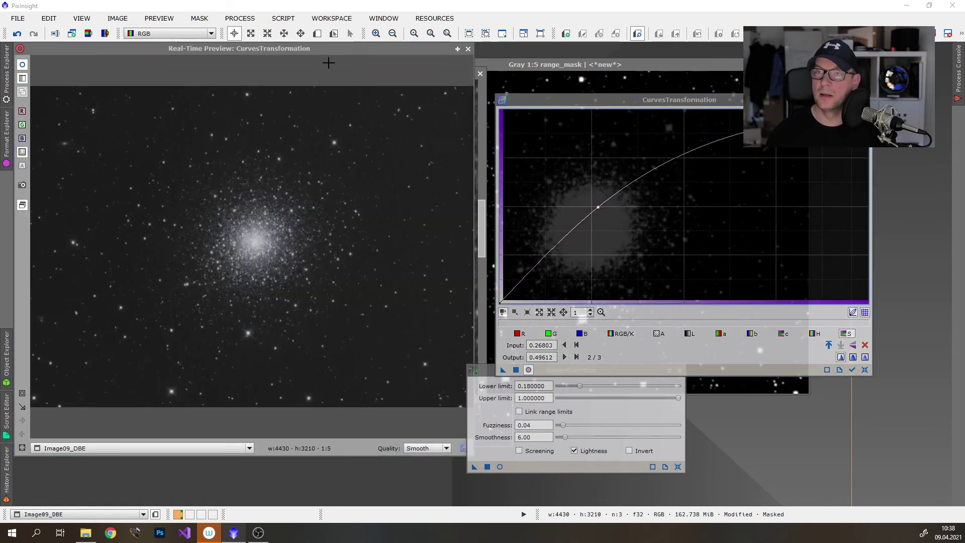
{"action": "left_click_drag", "start_coordinate": [337, 50], "coordinate": [186, 85]}
{"action": "left_click_drag", "start_coordinate": [502, 370], "coordinate": [295, 291]}
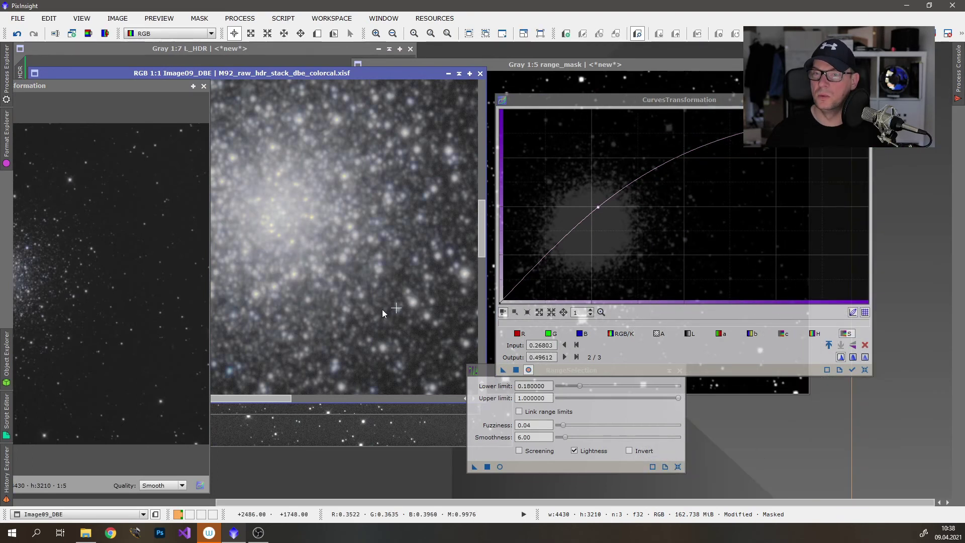
- Compare the color image with and without the saturation curve, keep the boost, and close the preview and CurvesTransformation
{"action": "key", "text": "ctrl+z"}
{"action": "key", "text": "ctrl+y"}
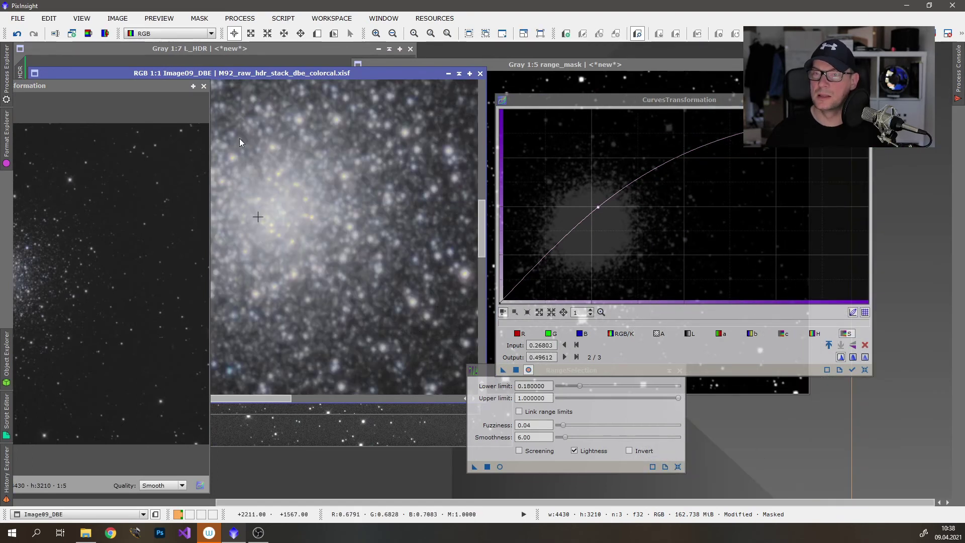
{"action": "left_click", "coordinate": [203, 86]}
{"action": "left_click", "coordinate": [866, 99]}
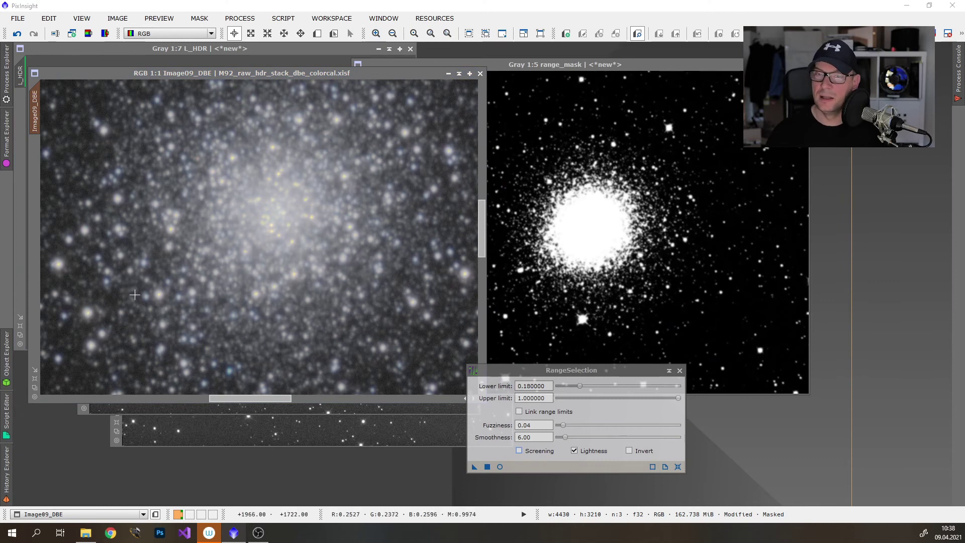
- Open ColorSaturation and raise the red end of its curve to 0.47, holding the blue hues at about -0.07
{"action": "scroll", "coordinate": [320, 291], "scroll_direction": "down", "scroll_amount": 1}
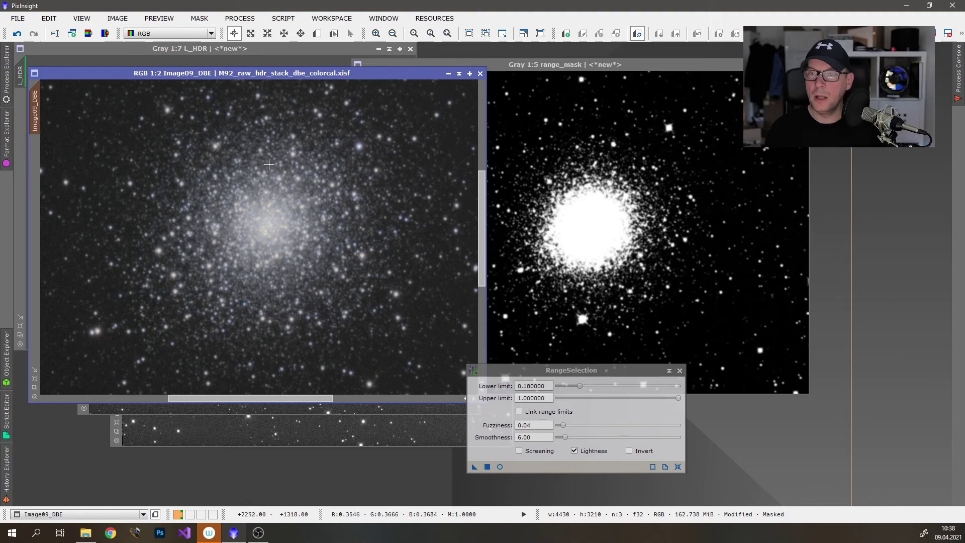
{"action": "left_click", "coordinate": [246, 22]}
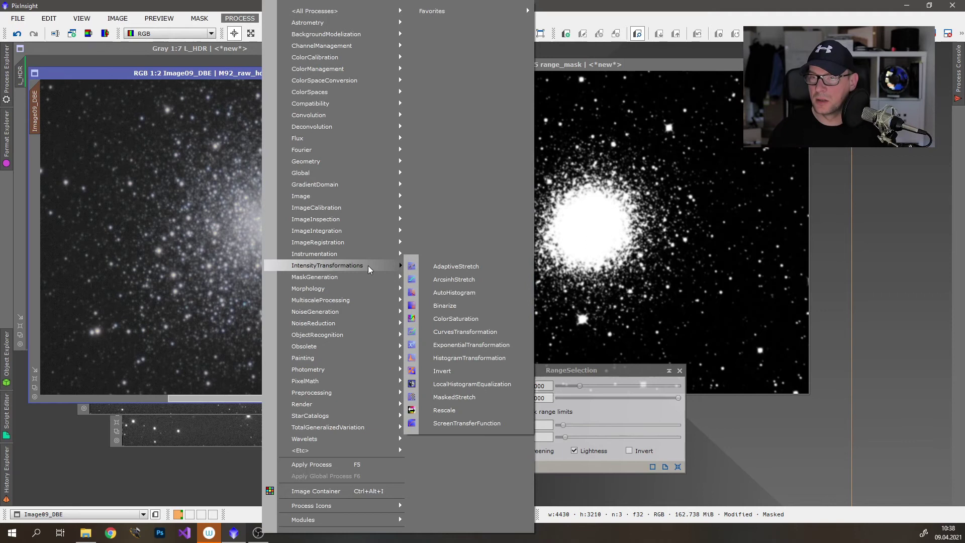
{"action": "left_click", "coordinate": [490, 321]}
{"action": "left_click_drag", "start_coordinate": [679, 71], "coordinate": [507, 180]}
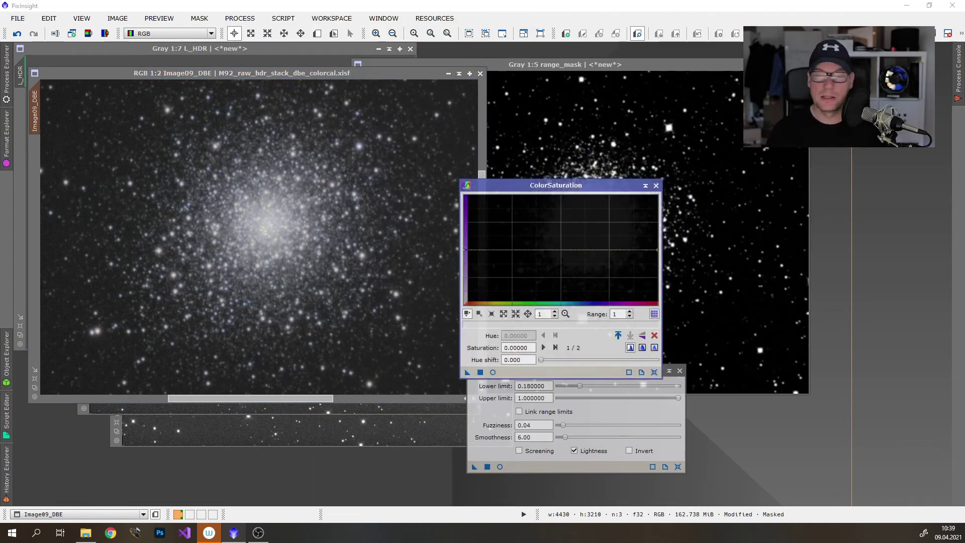
{"action": "left_click", "coordinate": [592, 254]}
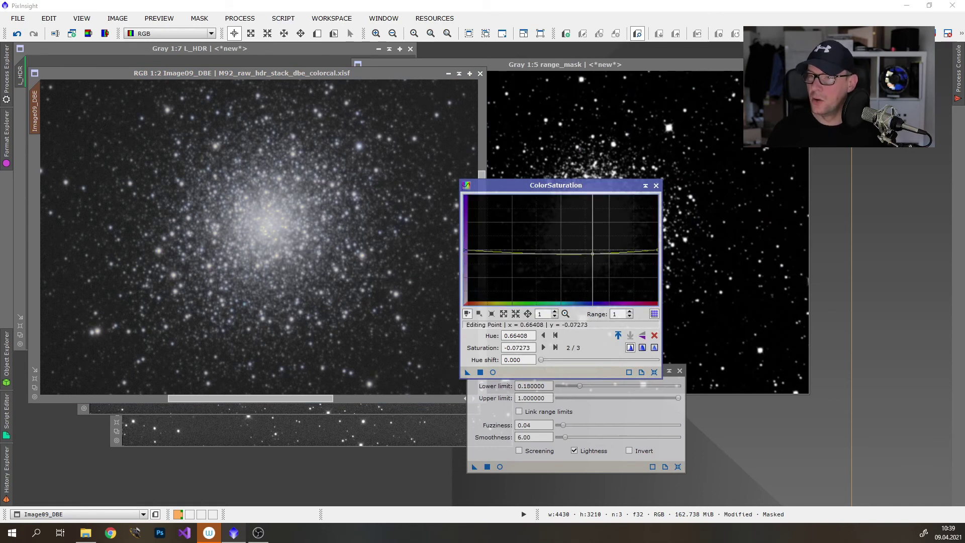
{"action": "left_click_drag", "start_coordinate": [592, 253], "coordinate": [533, 232]}
{"action": "left_click_drag", "start_coordinate": [464, 250], "coordinate": [464, 223]}
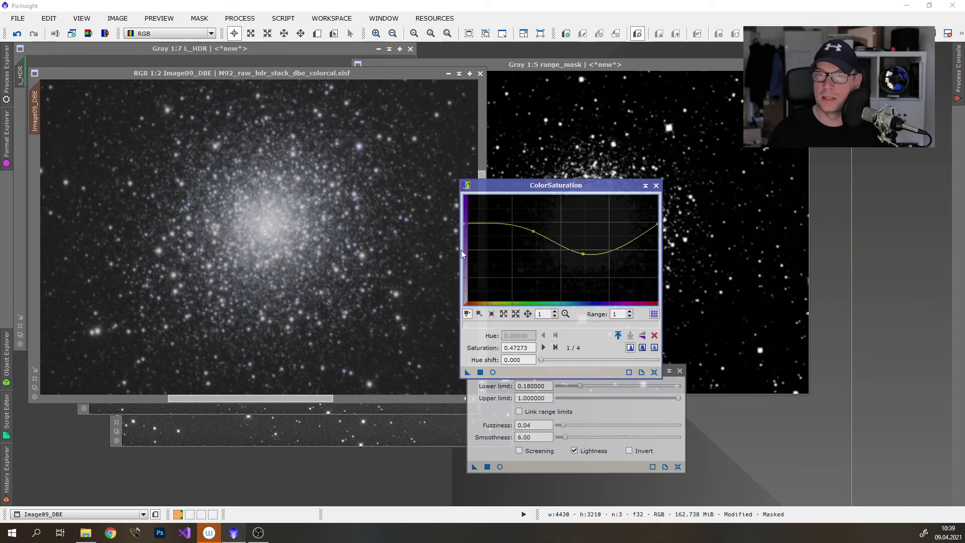
- Check the ColorSaturation curve in real-time preview and apply it twice to the color image, moving the preview out of the way
{"action": "left_click", "coordinate": [493, 372]}
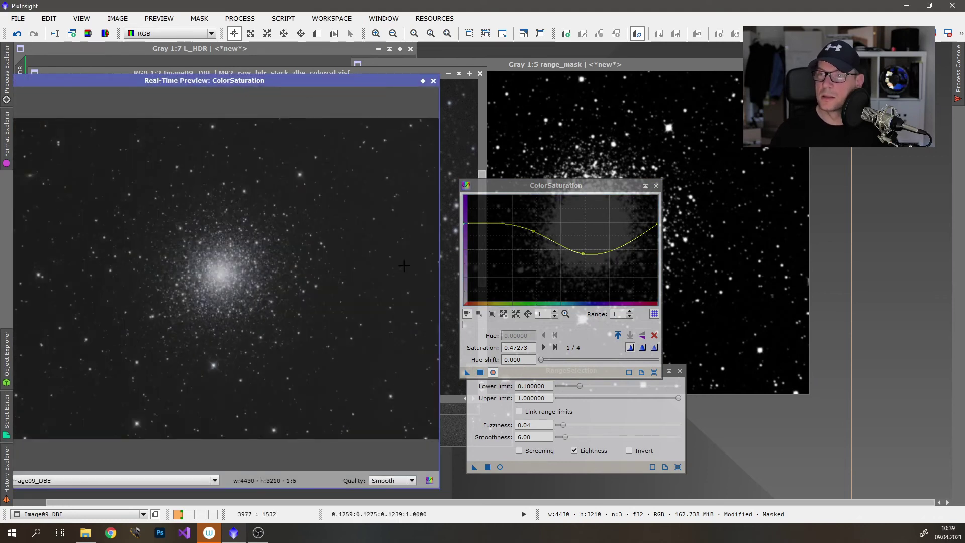
{"action": "left_click_drag", "start_coordinate": [492, 188], "coordinate": [582, 182]}
{"action": "left_click", "coordinate": [556, 365]}
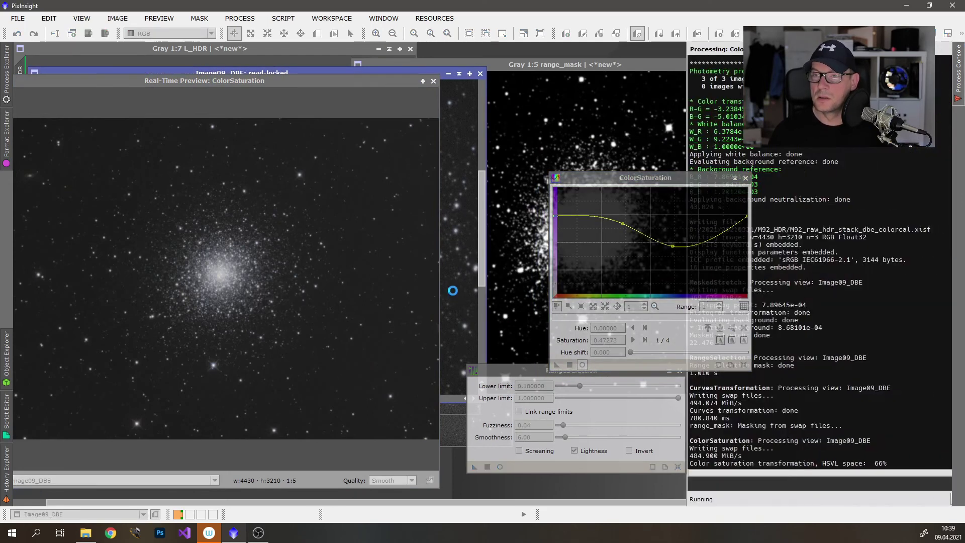
{"action": "left_click_drag", "start_coordinate": [409, 79], "coordinate": [418, 236]}
{"action": "left_click", "coordinate": [556, 365]}
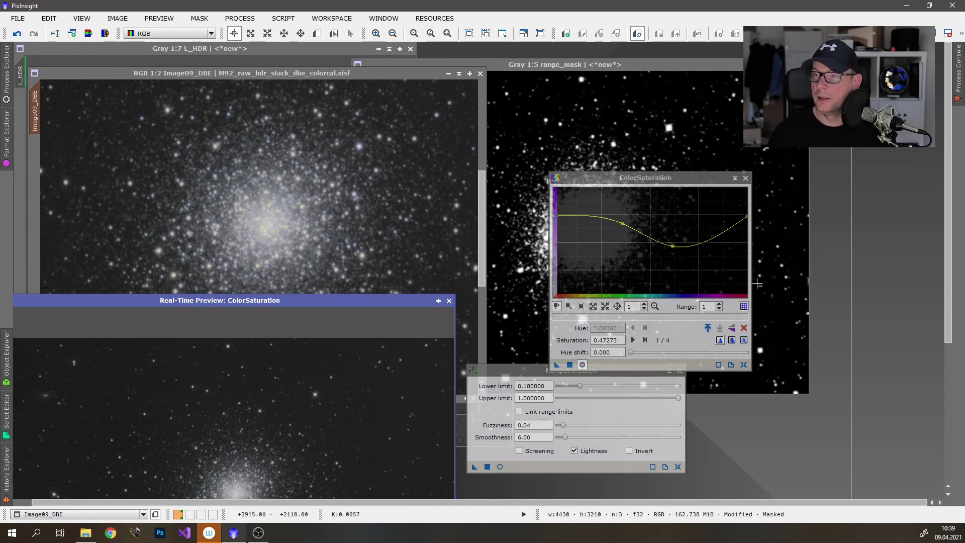
- Set the ColorSaturation range to 10 and raise the curve to about 9.18 at the red end, lifting the warm-hue point too
{"action": "left_click", "coordinate": [720, 304]}
{"action": "left_click", "coordinate": [720, 304]}
{"action": "left_click", "coordinate": [720, 304]}
{"action": "left_click", "coordinate": [720, 304]}
{"action": "left_click", "coordinate": [720, 303]}
{"action": "left_click", "coordinate": [720, 304]}
{"action": "left_click", "coordinate": [719, 304]}
{"action": "left_click_drag", "start_coordinate": [623, 240], "coordinate": [621, 201]}
{"action": "left_click_drag", "start_coordinate": [554, 240], "coordinate": [553, 191]}
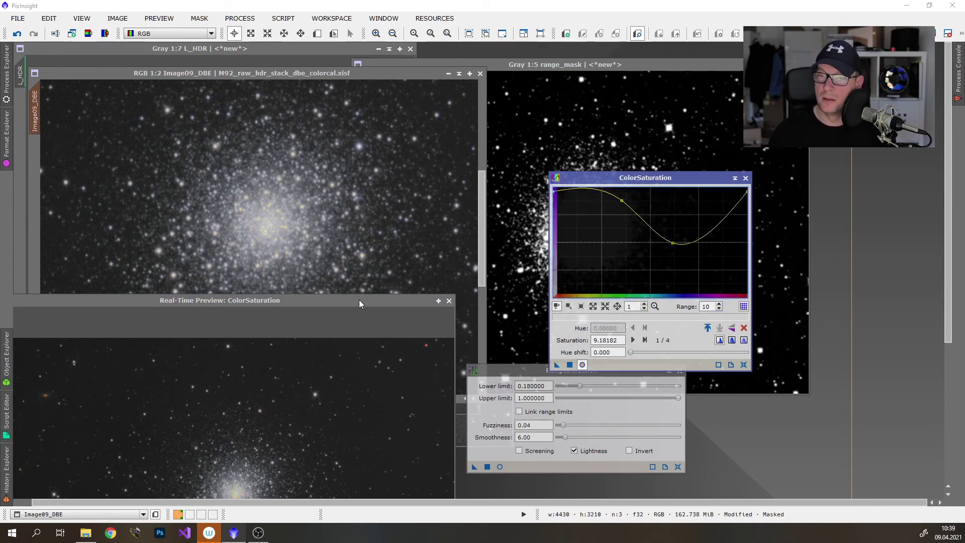
- Check the stronger saturation curve in the real-time preview and apply it to the color image
{"action": "left_click_drag", "start_coordinate": [359, 304], "coordinate": [392, 134]}
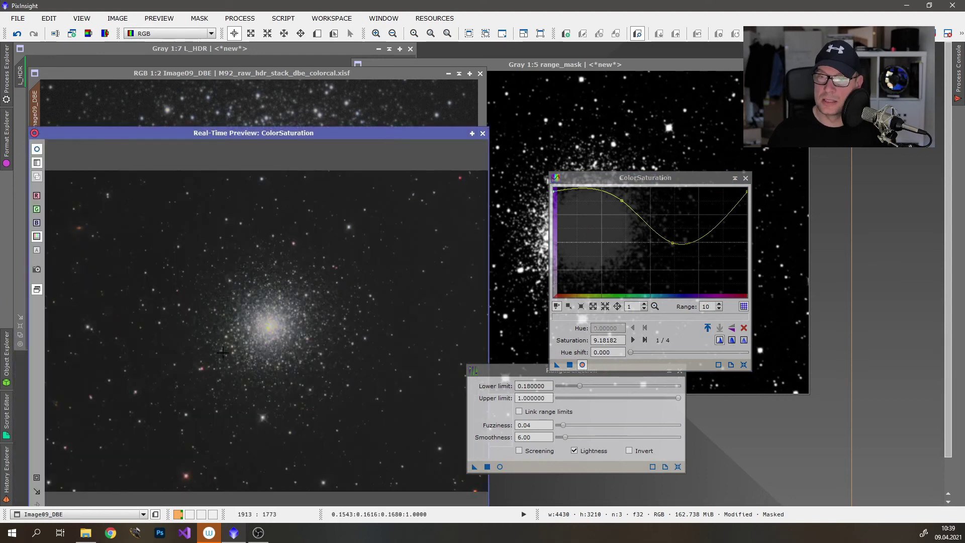
{"action": "left_click_drag", "start_coordinate": [314, 141], "coordinate": [265, 418]}
{"action": "left_click", "coordinate": [560, 365]}
{"action": "left_click_drag", "start_coordinate": [560, 368], "coordinate": [231, 256]}
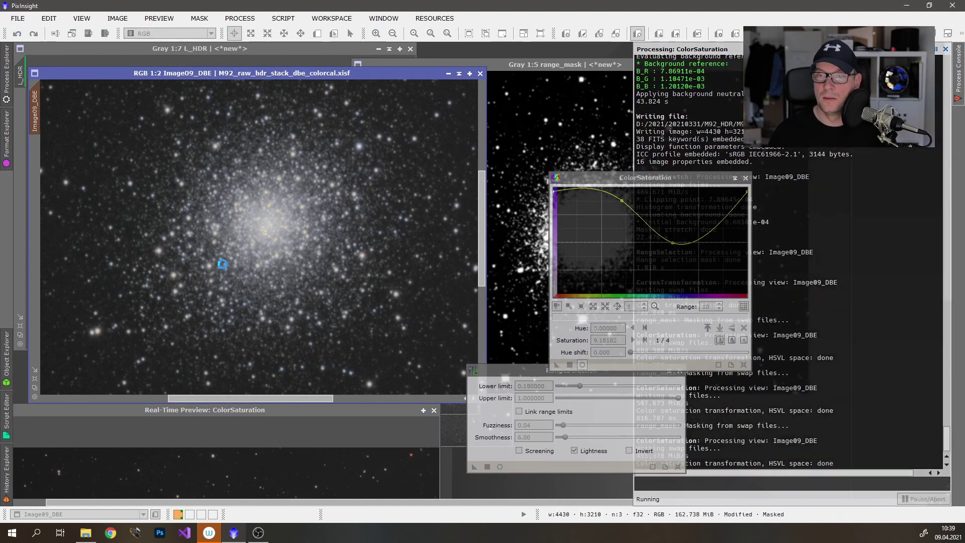
- Inspect the star colors in the cluster core up close and undo the last ColorSaturation application
{"action": "scroll", "coordinate": [275, 247], "scroll_direction": "up", "scroll_amount": 2}
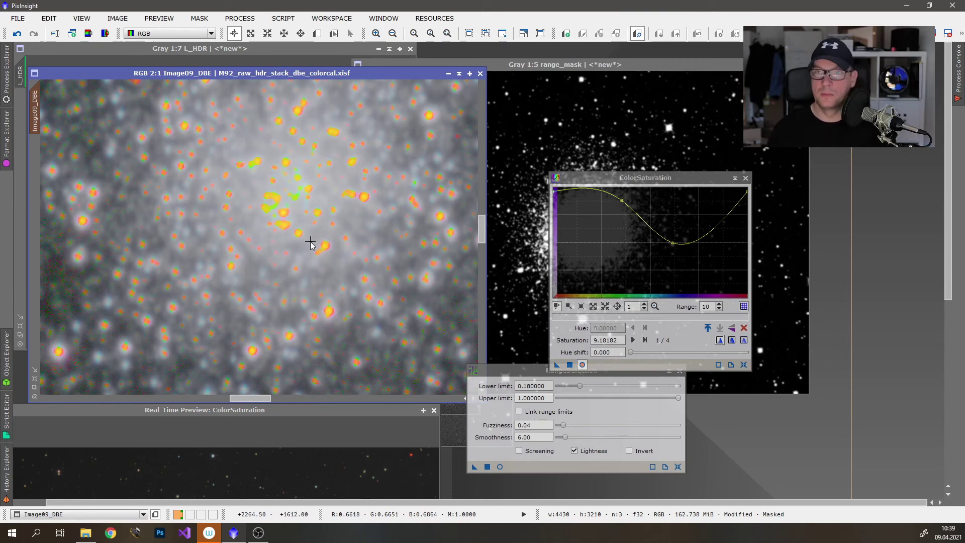
{"action": "scroll", "coordinate": [310, 244], "scroll_direction": "up", "scroll_amount": 1}
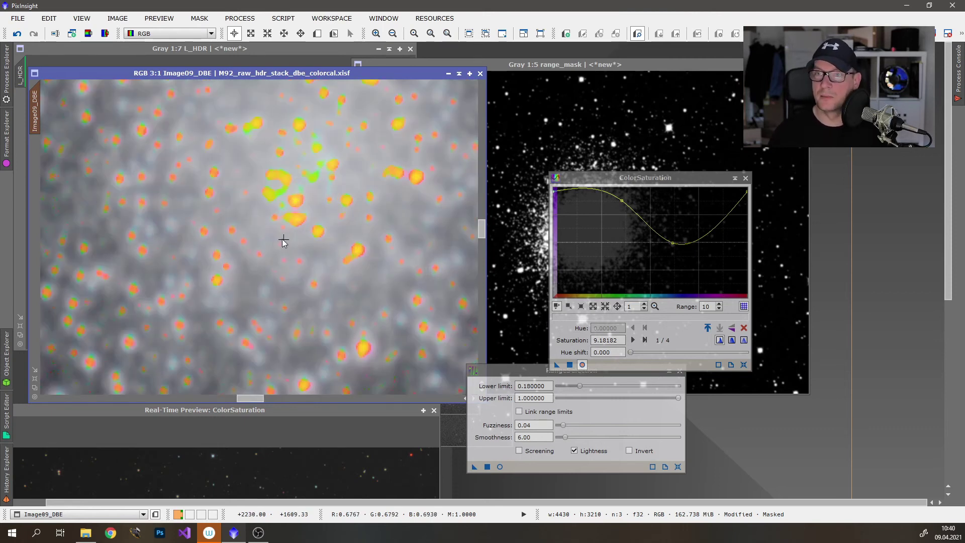
{"action": "scroll", "coordinate": [284, 243], "scroll_direction": "down", "scroll_amount": 1}
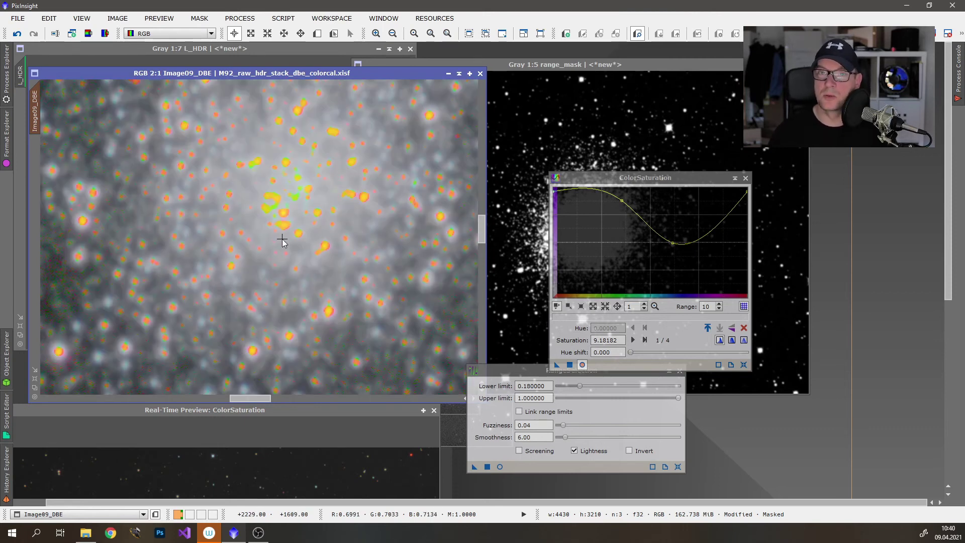
{"action": "left_click", "coordinate": [18, 34]}
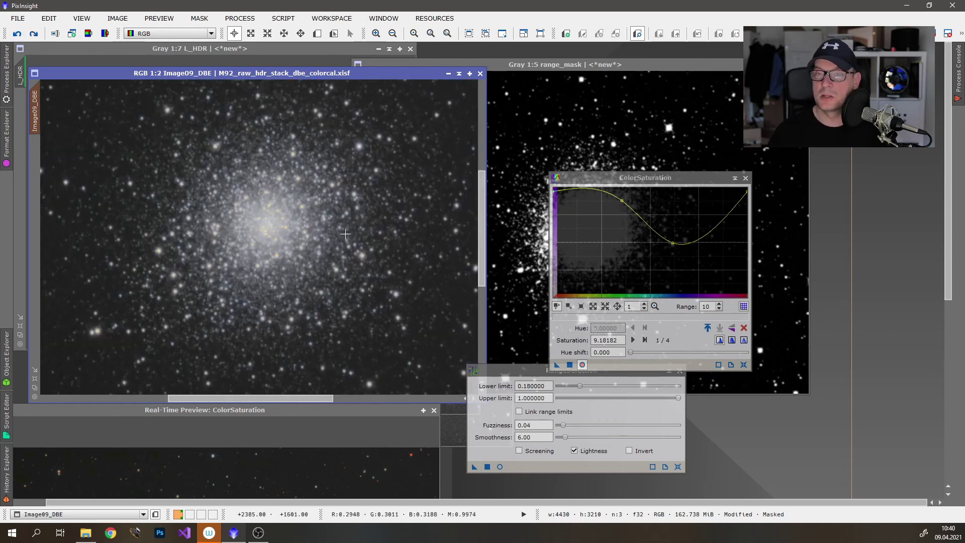
- Close ColorSaturation and the range mask image so the color image is no longer masked
{"action": "scroll", "coordinate": [358, 227], "scroll_direction": "down", "scroll_amount": 2}
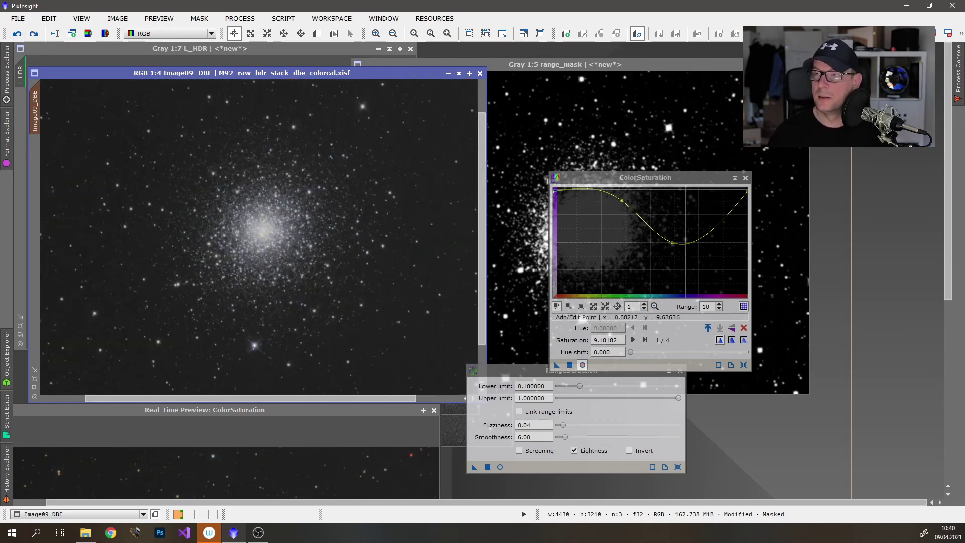
{"action": "left_click", "coordinate": [745, 178]}
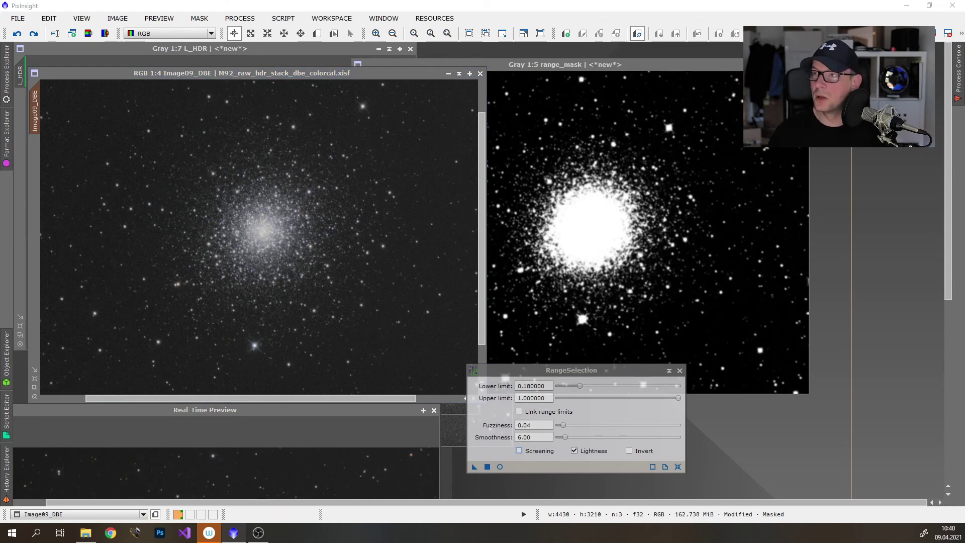
{"action": "key", "text": "ctrl+w"}
{"action": "left_click", "coordinate": [462, 291]}
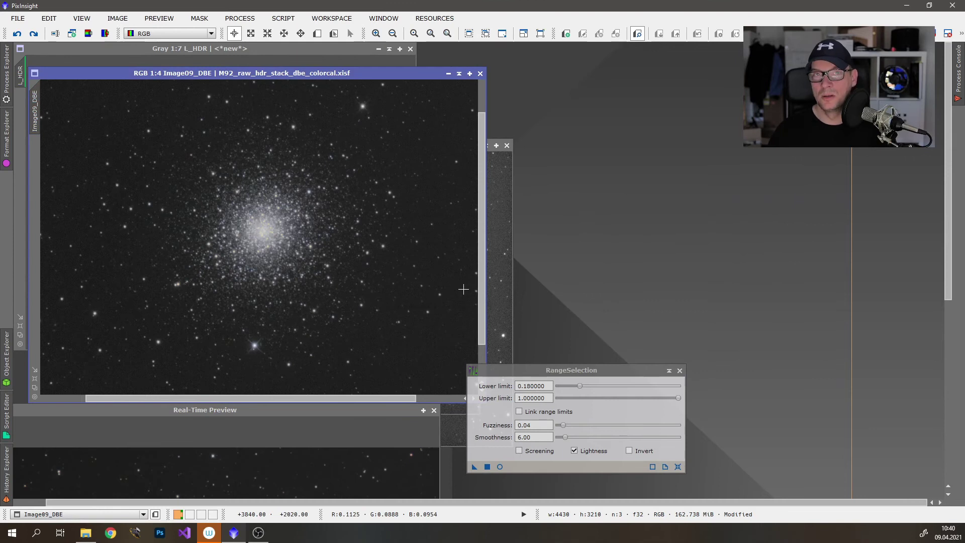
- Examine the star colors in the cluster core and the noise in the background beside it at high magnification
{"action": "scroll", "coordinate": [259, 228], "scroll_direction": "up", "scroll_amount": 3}
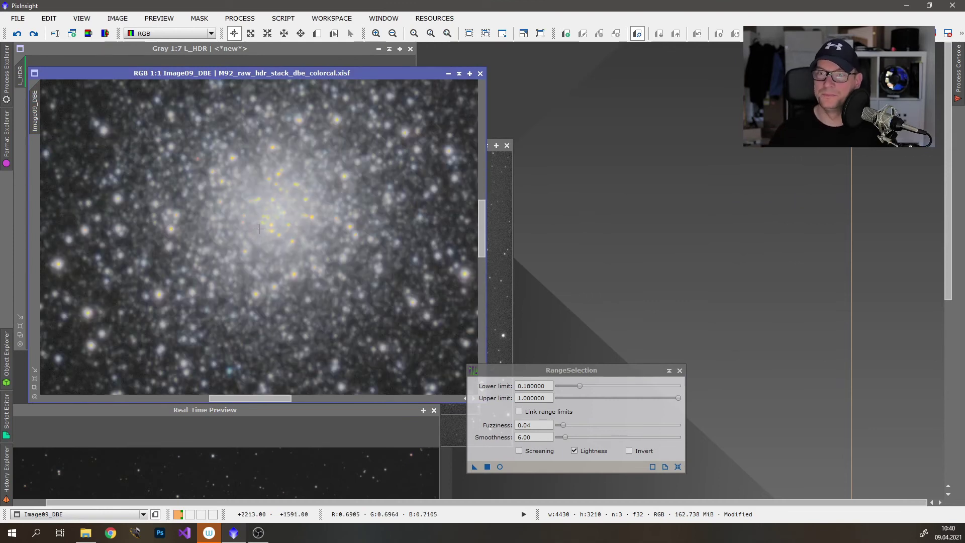
{"action": "scroll", "coordinate": [258, 228], "scroll_direction": "up", "scroll_amount": 1}
{"action": "left_click_drag", "start_coordinate": [252, 399], "coordinate": [351, 395]}
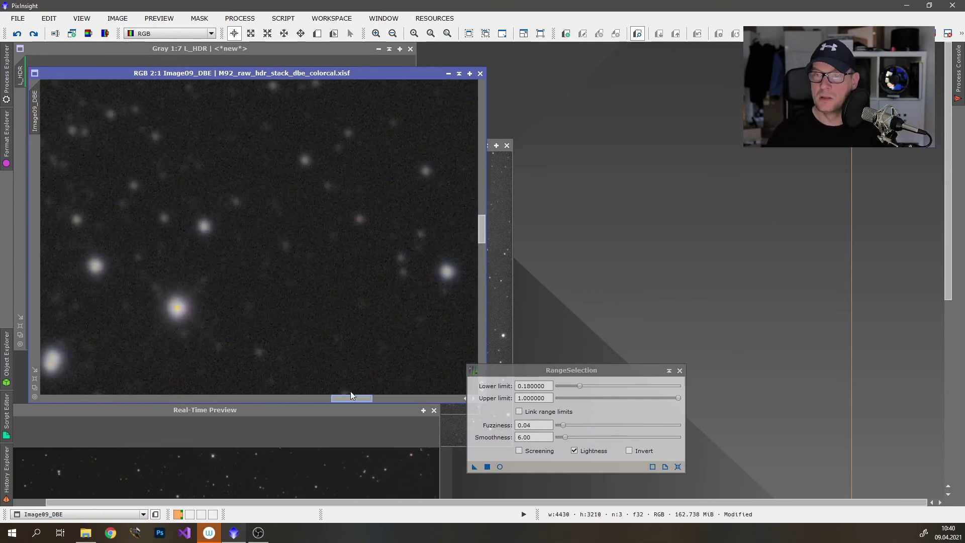
{"action": "scroll", "coordinate": [252, 274], "scroll_direction": "up", "scroll_amount": 2}
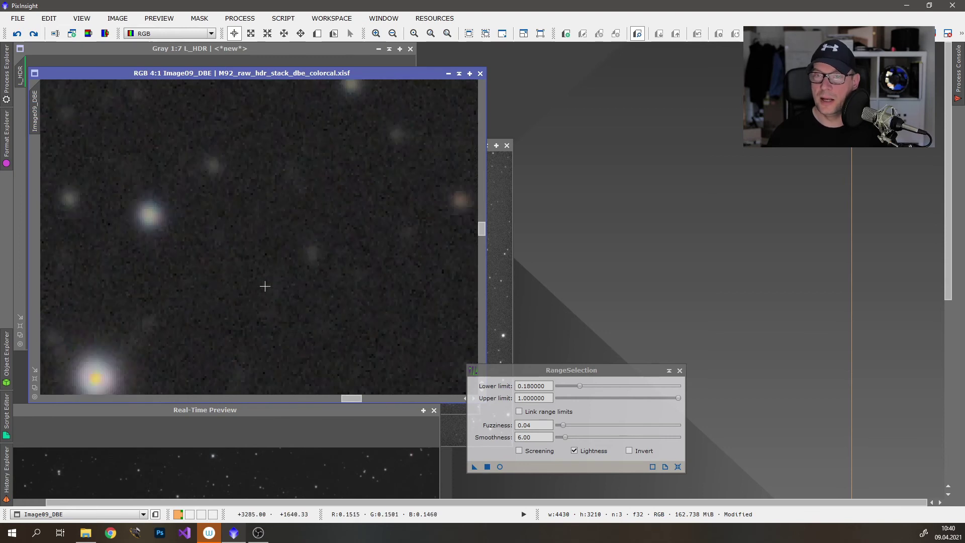
{"action": "scroll", "coordinate": [276, 231], "scroll_direction": "up", "scroll_amount": 2}
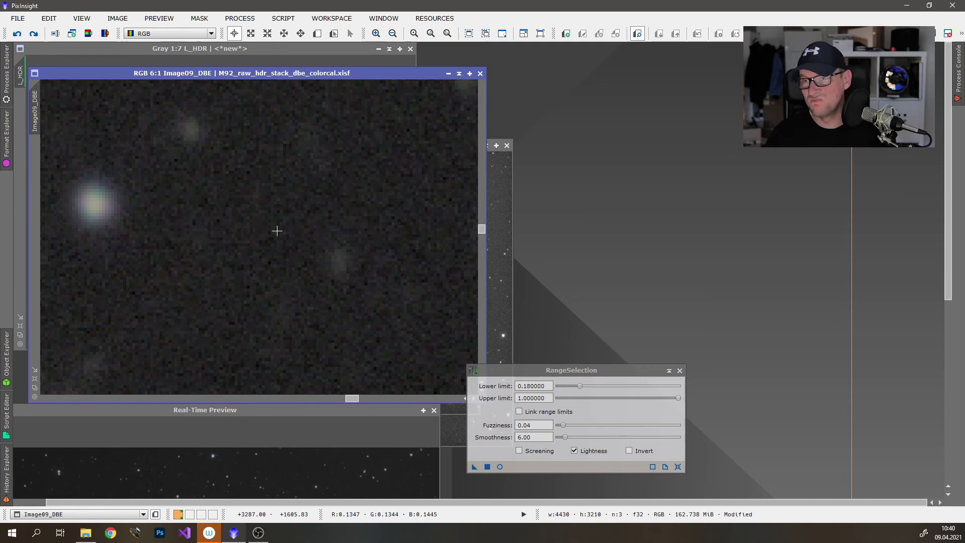
{"action": "scroll", "coordinate": [277, 231], "scroll_direction": "down", "scroll_amount": 4}
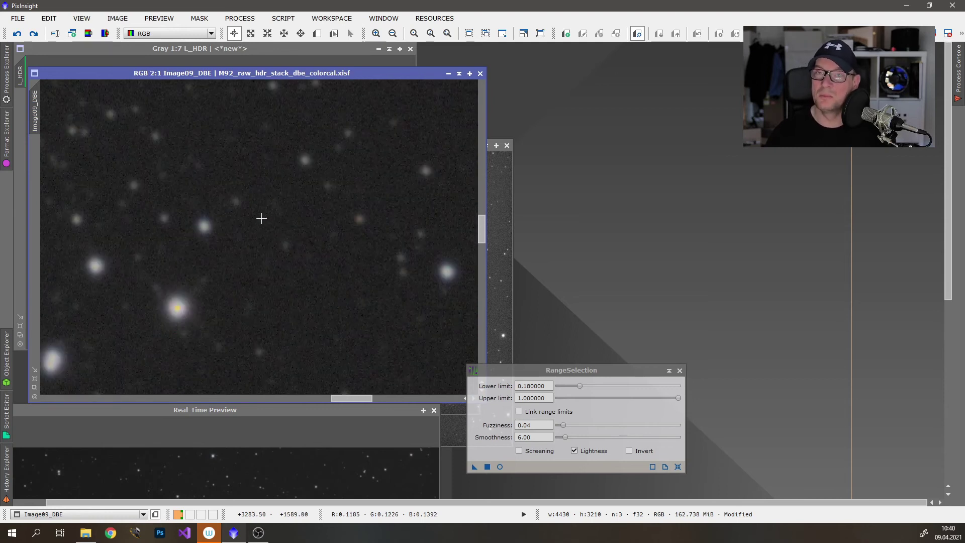
- Compare the star colors with and without the last saturation change, returning to a view of the whole cluster
{"action": "left_click", "coordinate": [16, 35]}
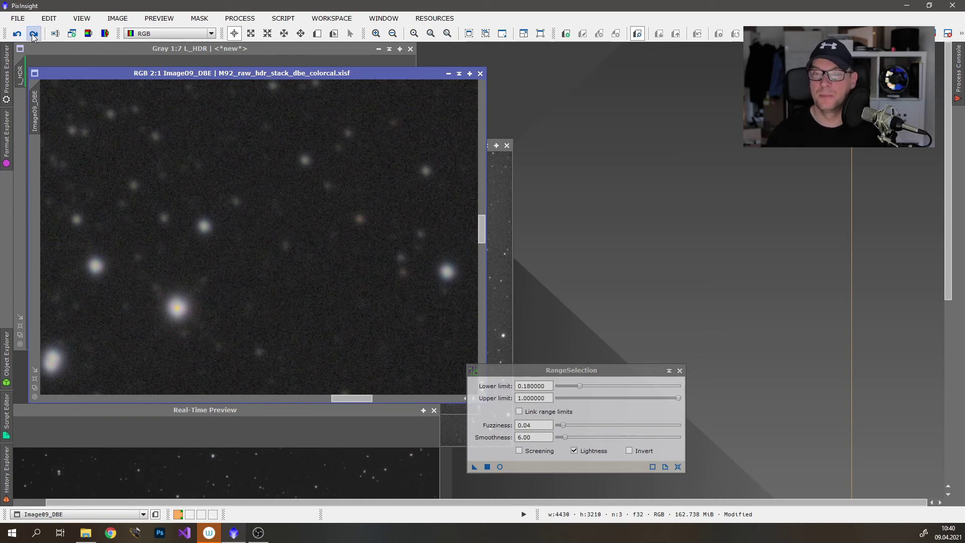
{"action": "scroll", "coordinate": [433, 240], "scroll_direction": "down", "scroll_amount": 7}
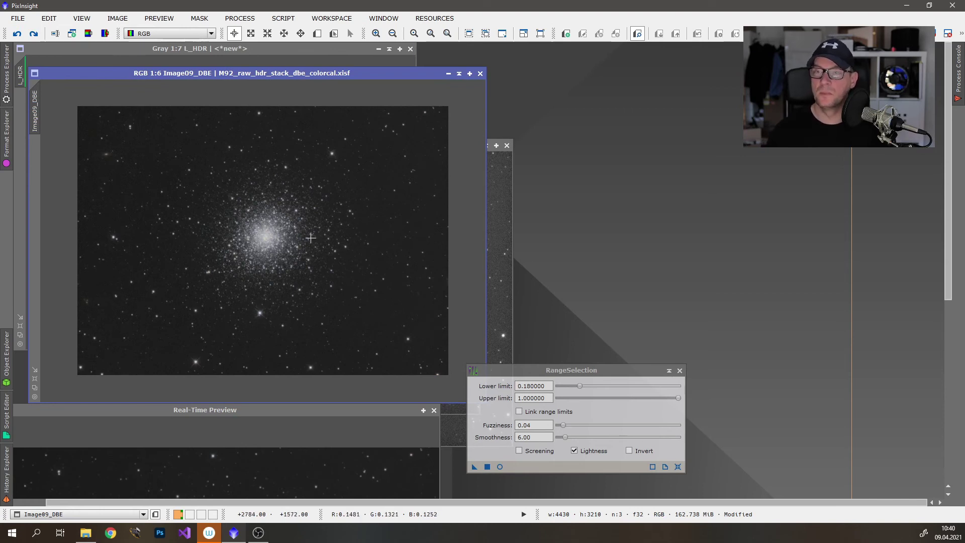
- Create a lightness range mask with lower limit 0.18, fuzziness 0.04 and smoothness 6, assign it to the color image and minimize it
{"action": "left_click", "coordinate": [239, 19]}
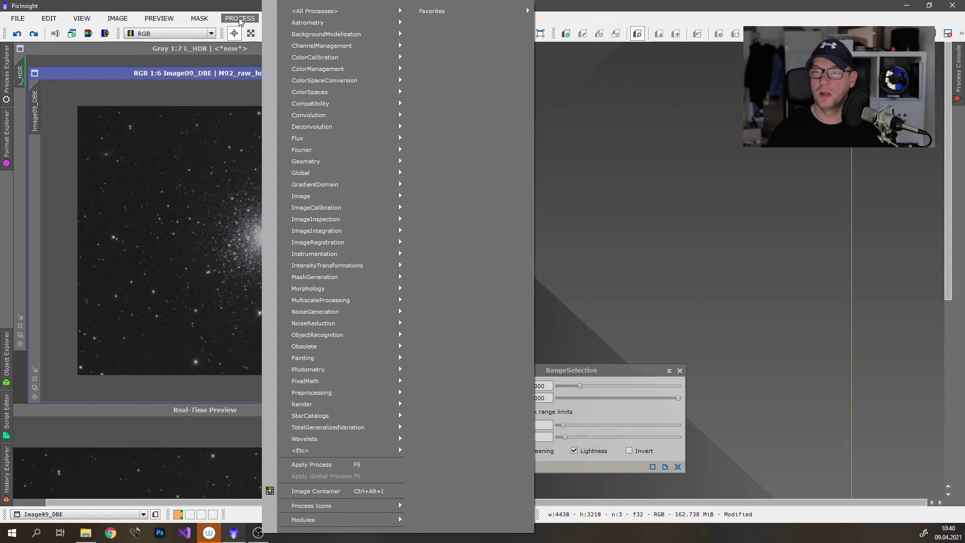
{"action": "mouse_move", "coordinate": [362, 276]}
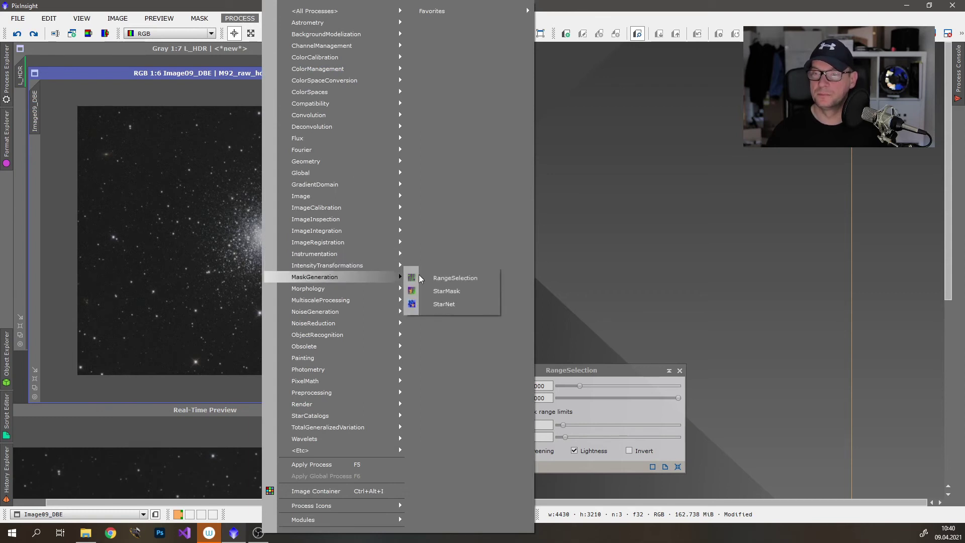
{"action": "left_click", "coordinate": [449, 277]}
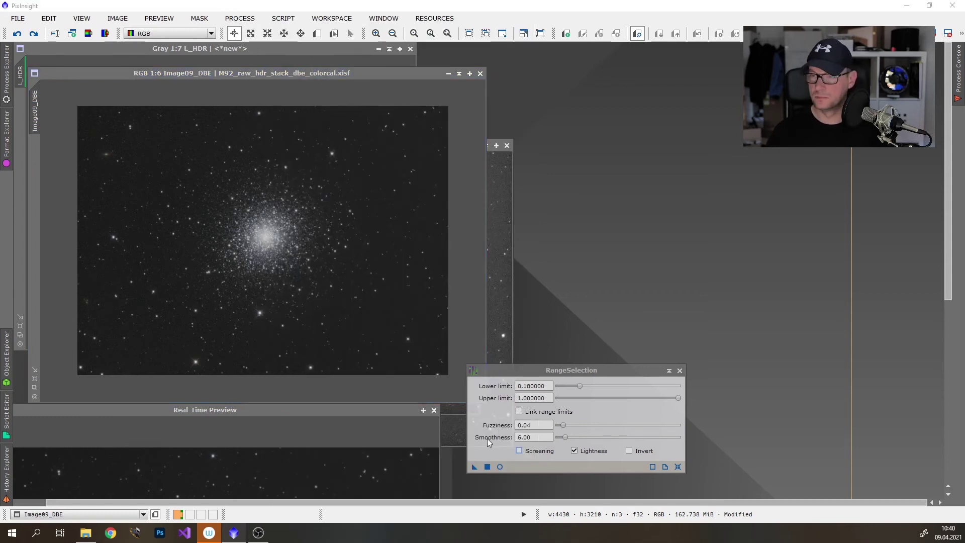
{"action": "left_click_drag", "start_coordinate": [472, 466], "coordinate": [366, 275]}
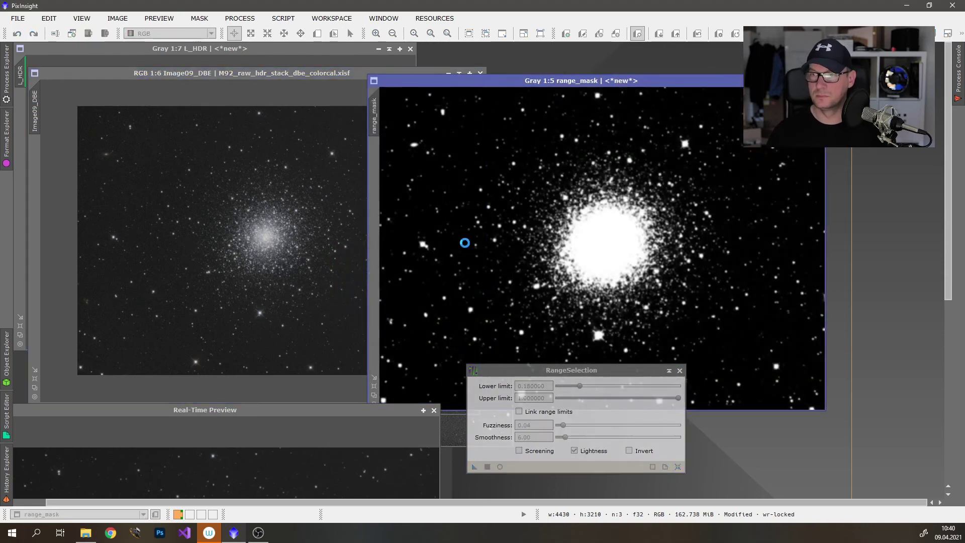
{"action": "left_click_drag", "start_coordinate": [375, 130], "coordinate": [34, 151]}
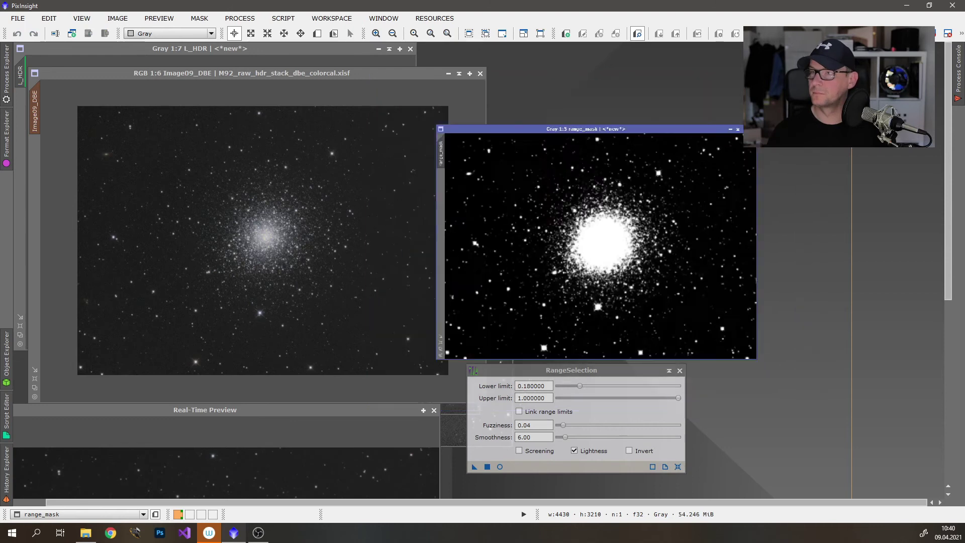
{"action": "left_click", "coordinate": [730, 129]}
- Display the range mask over the color image and invert it so that the stars are protected instead of the background
{"action": "scroll", "coordinate": [316, 256], "scroll_direction": "up", "scroll_amount": 2}
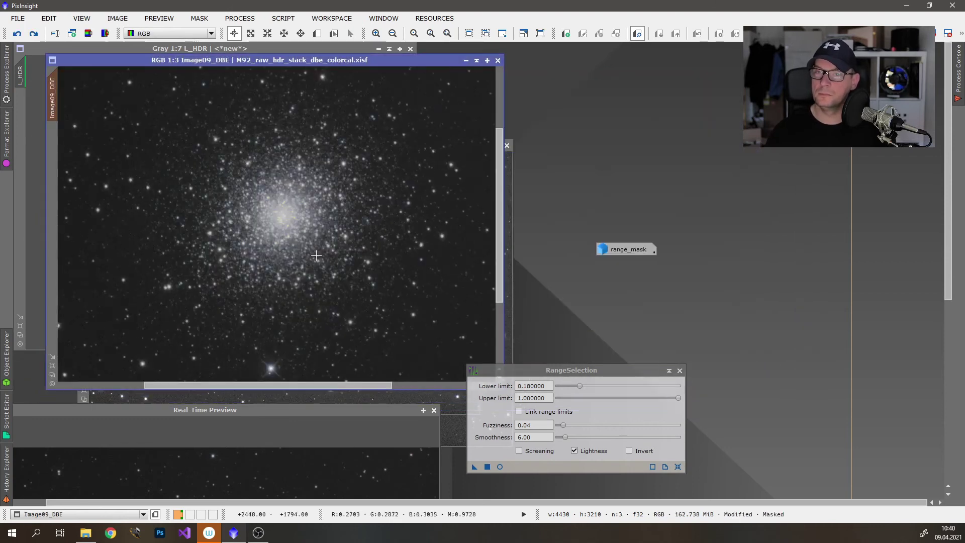
{"action": "scroll", "coordinate": [316, 256], "scroll_direction": "up", "scroll_amount": 2}
{"action": "left_click_drag", "start_coordinate": [249, 385], "coordinate": [431, 387]}
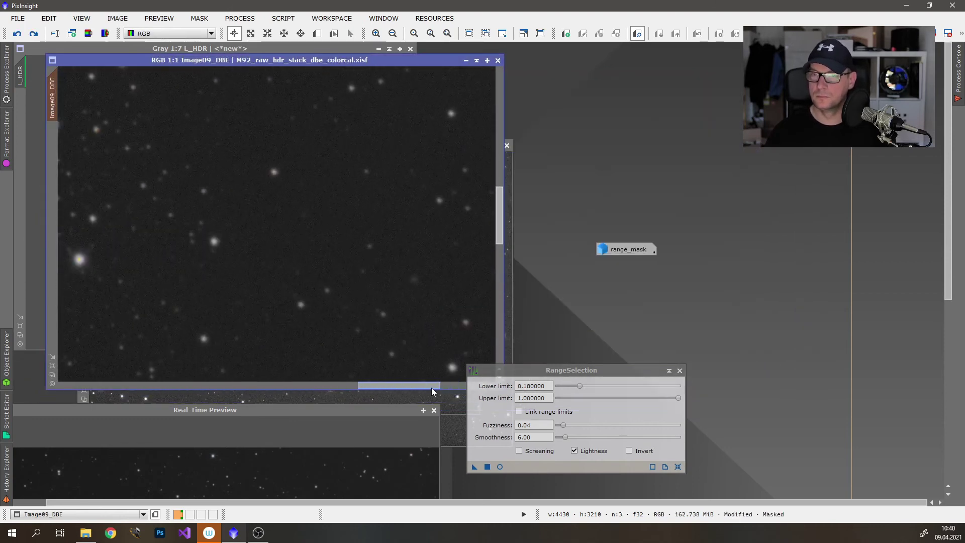
{"action": "scroll", "coordinate": [344, 232], "scroll_direction": "up", "scroll_amount": 3}
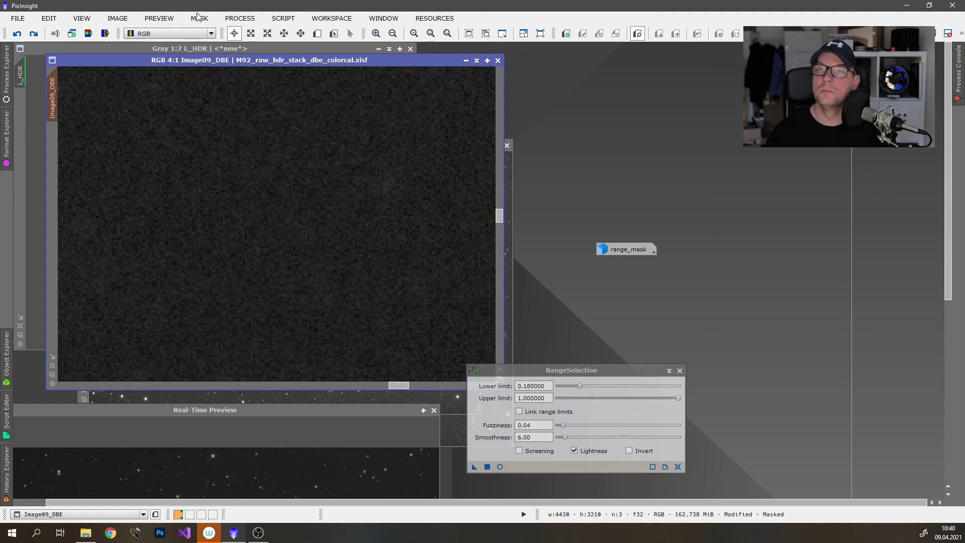
{"action": "left_click", "coordinate": [232, 22]}
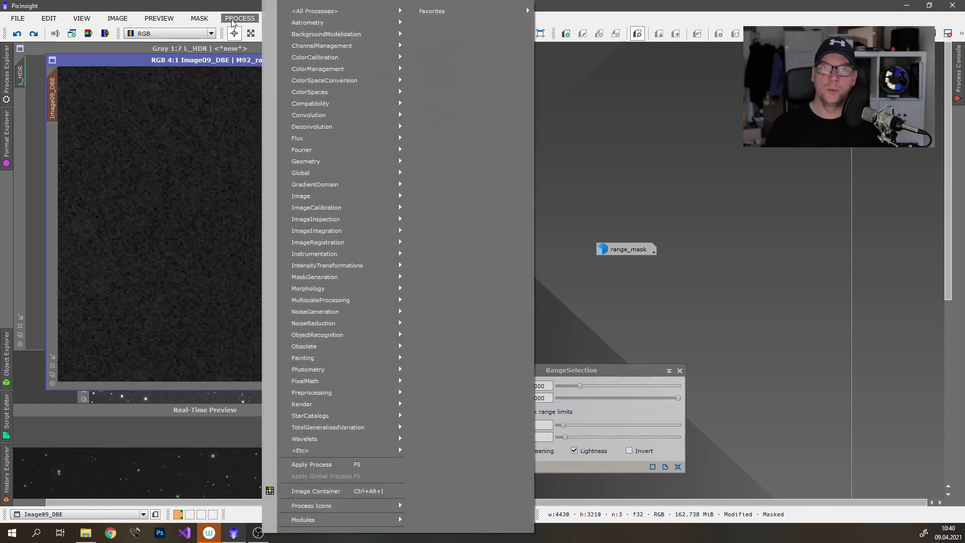
{"action": "left_click", "coordinate": [233, 22]}
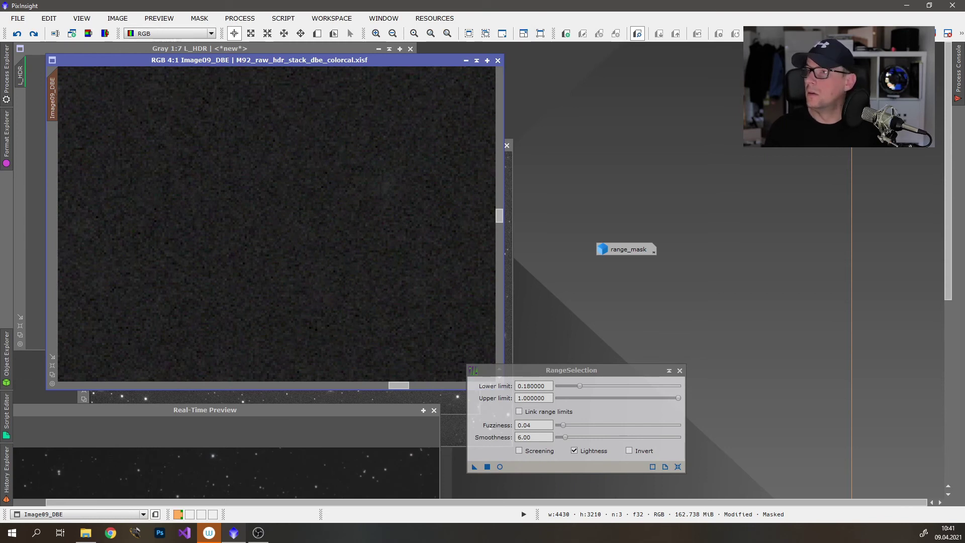
{"action": "key", "text": "ctrl+k"}
{"action": "scroll", "coordinate": [265, 246], "scroll_direction": "down", "scroll_amount": 4}
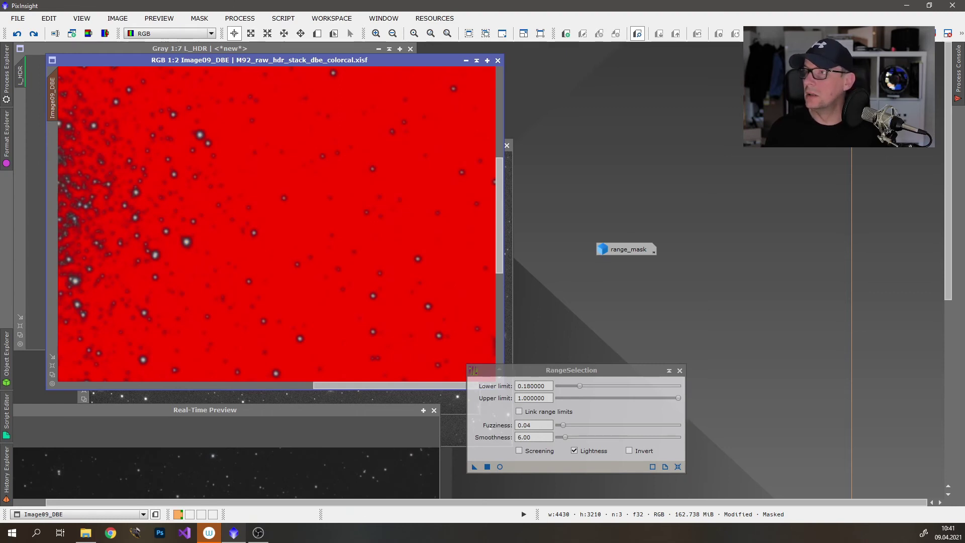
{"action": "key", "text": "ctrl+i"}
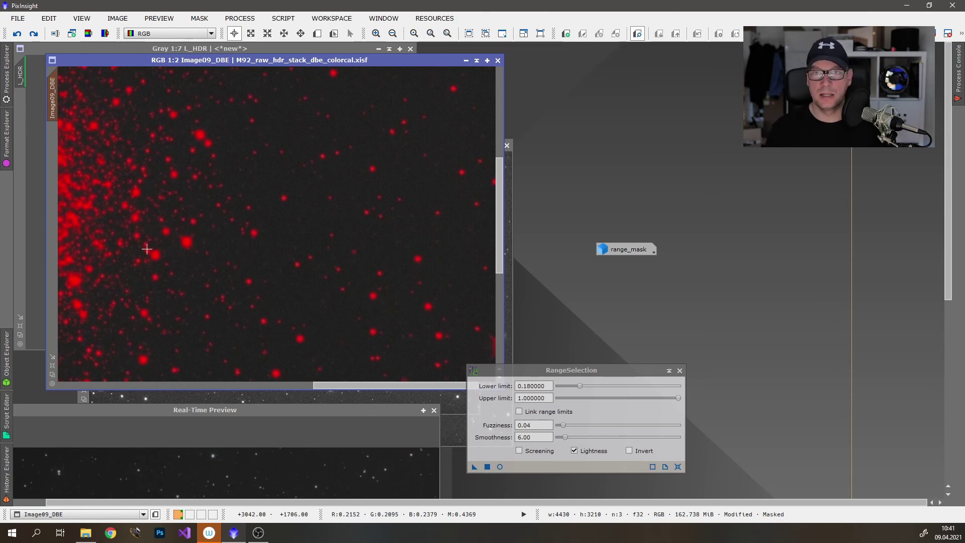
- Examine the background noise between the masked stars at high magnification
{"action": "key", "text": "ctrl+plus"}
{"action": "key", "text": "ctrl+plus"}
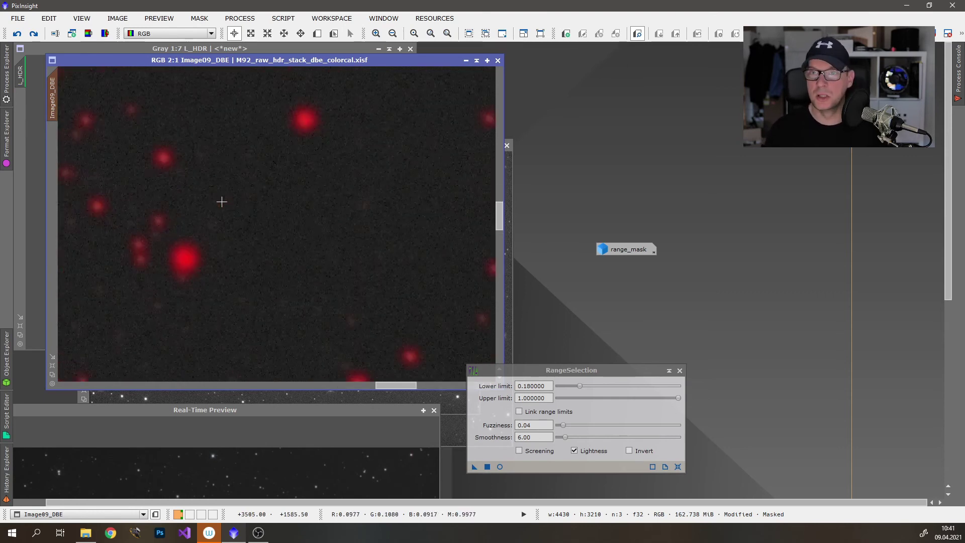
{"action": "key", "text": "ctrl+plus"}
{"action": "left_click_drag", "start_coordinate": [396, 386], "coordinate": [405, 385]}
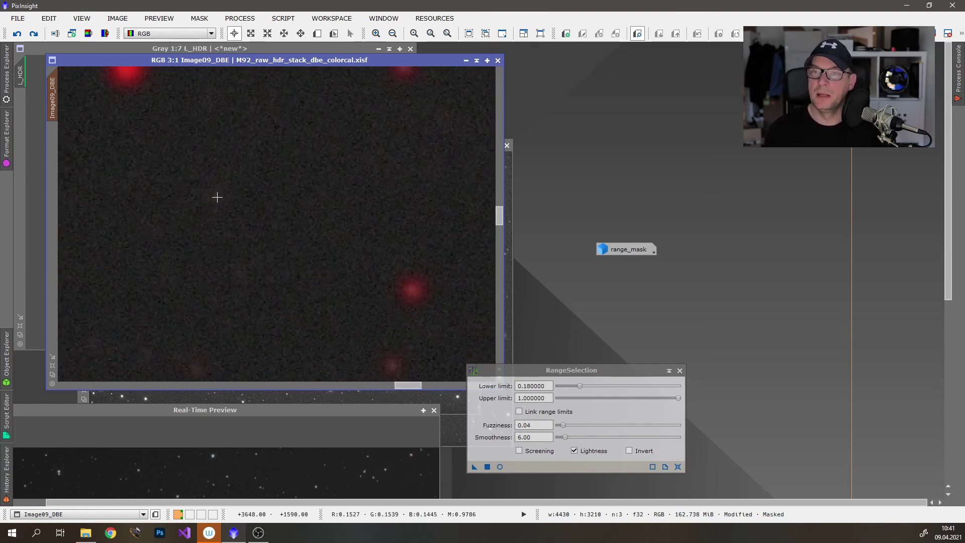
{"action": "key", "text": "ctrl+plus"}
{"action": "key", "text": "ctrl+minus"}
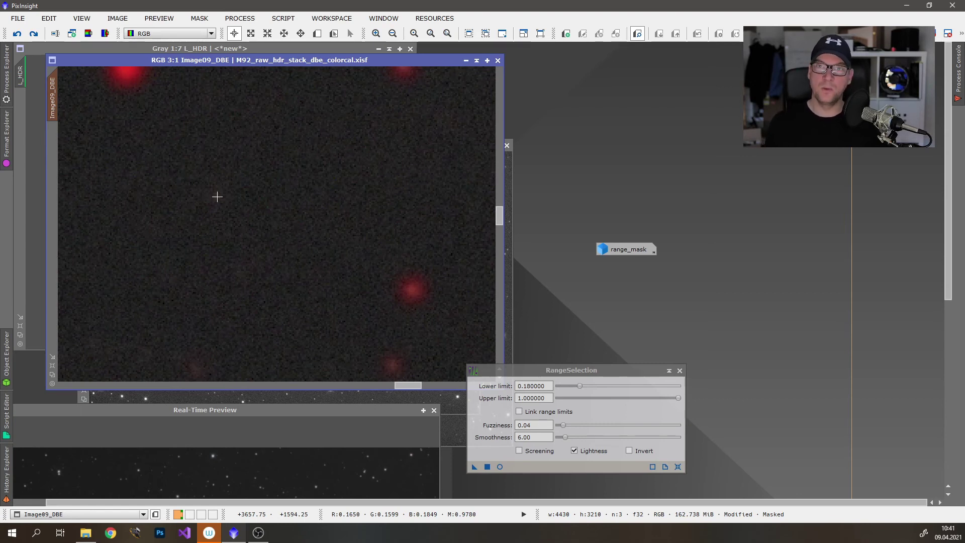
{"action": "scroll", "coordinate": [251, 186], "scroll_direction": "down", "scroll_amount": 2}
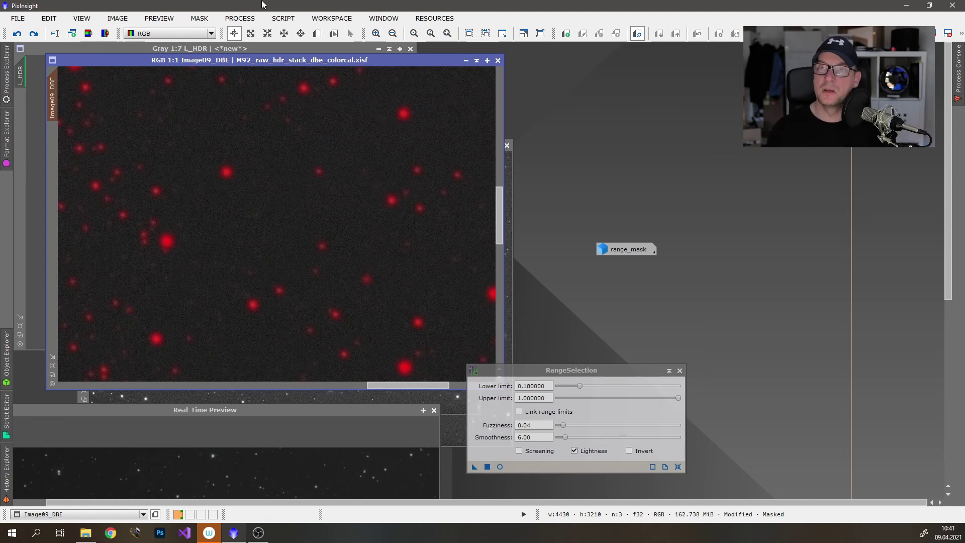
{"action": "scroll", "coordinate": [275, 185], "scroll_direction": "up", "scroll_amount": 3}
- Apply TGVDenoise in RGB/K mode with strength 2.30 to the background of the masked color image
{"action": "left_click", "coordinate": [240, 18]}
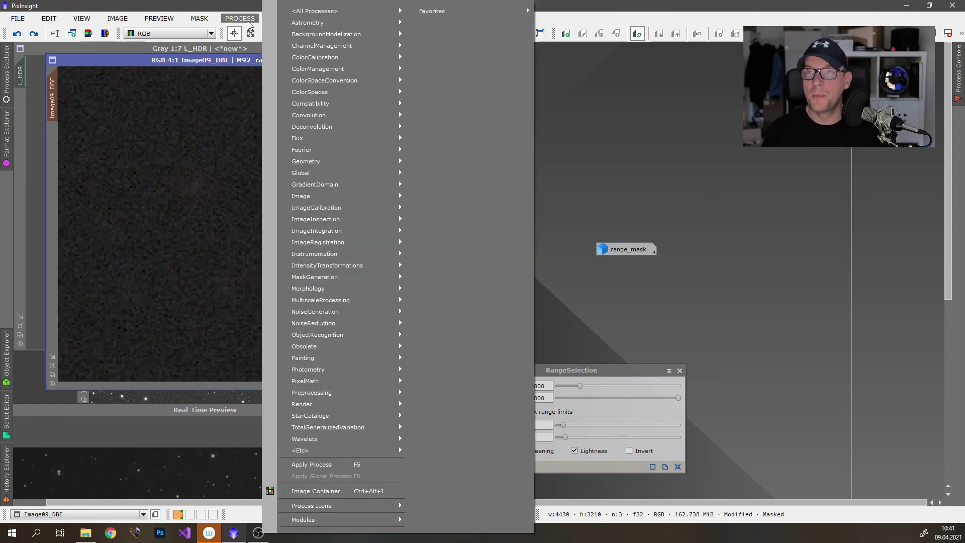
{"action": "mouse_move", "coordinate": [342, 321]}
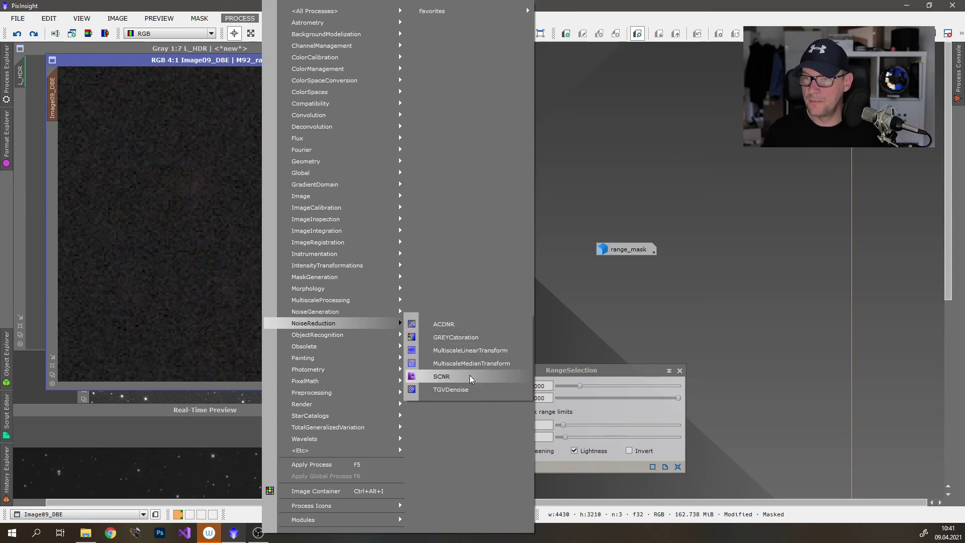
{"action": "left_click", "coordinate": [471, 391]}
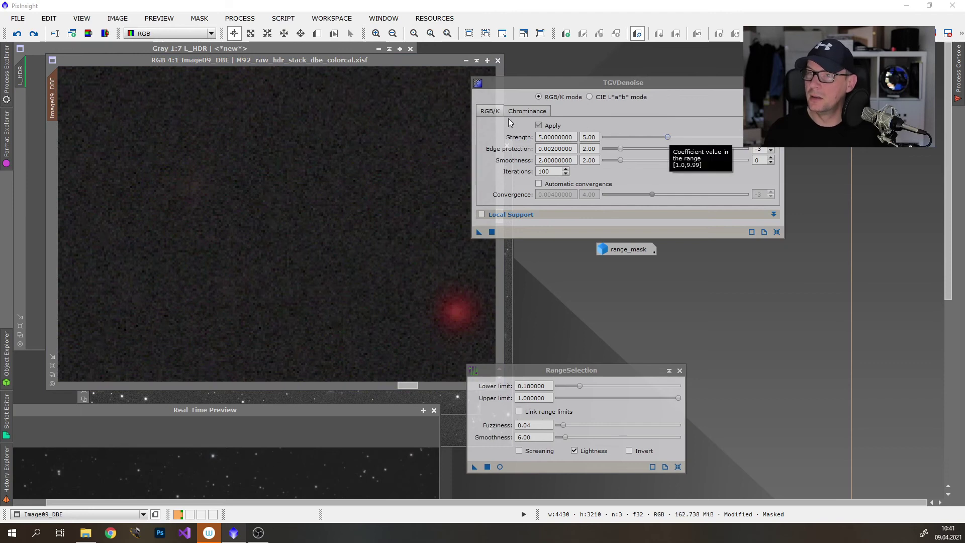
{"action": "left_click_drag", "start_coordinate": [667, 136], "coordinate": [641, 137]}
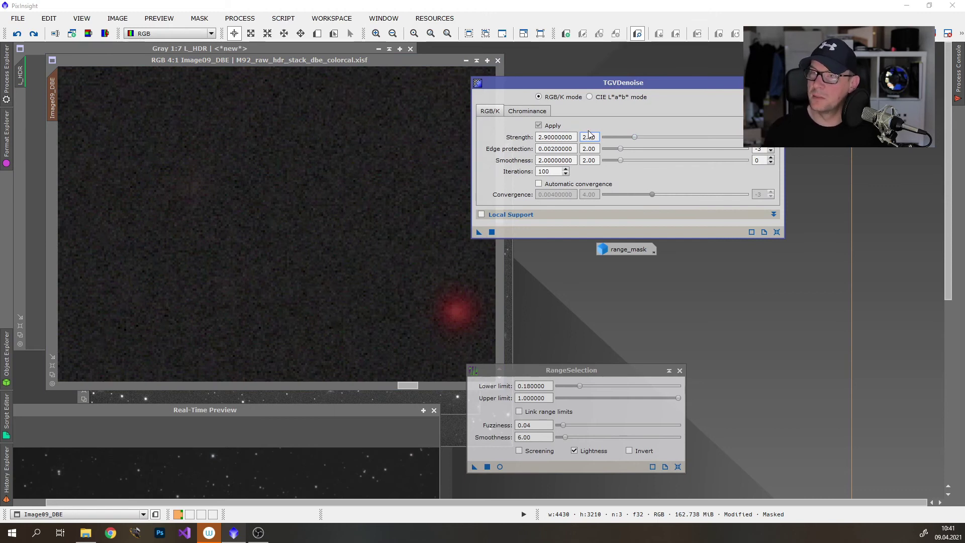
{"action": "left_click", "coordinate": [635, 139]}
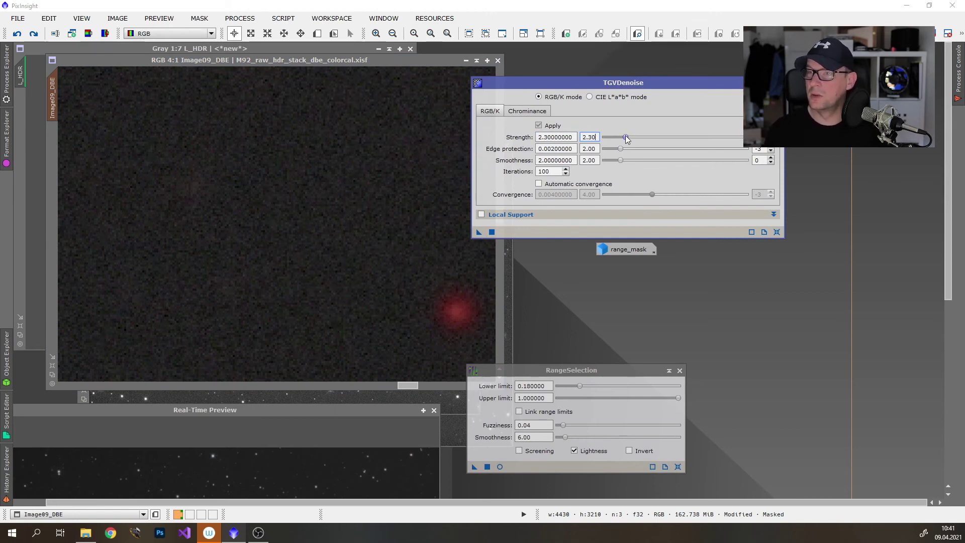
{"action": "left_click", "coordinate": [476, 232]}
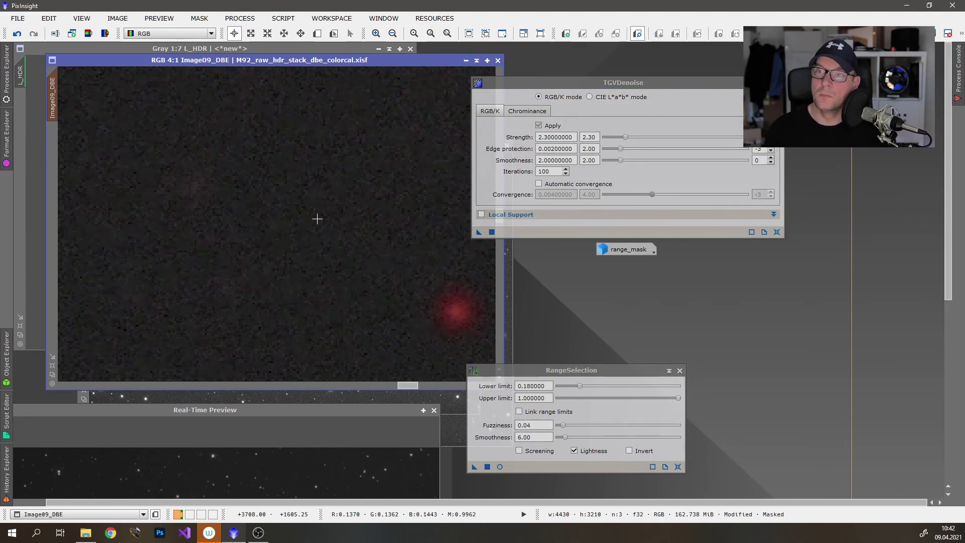
- Compare the background before and after denoising, check the whole cluster and close TGVDenoise
{"action": "key", "text": "ctrl+z"}
{"action": "key", "text": "ctrl+y"}
{"action": "scroll", "coordinate": [283, 220], "scroll_direction": "down", "scroll_amount": 1}
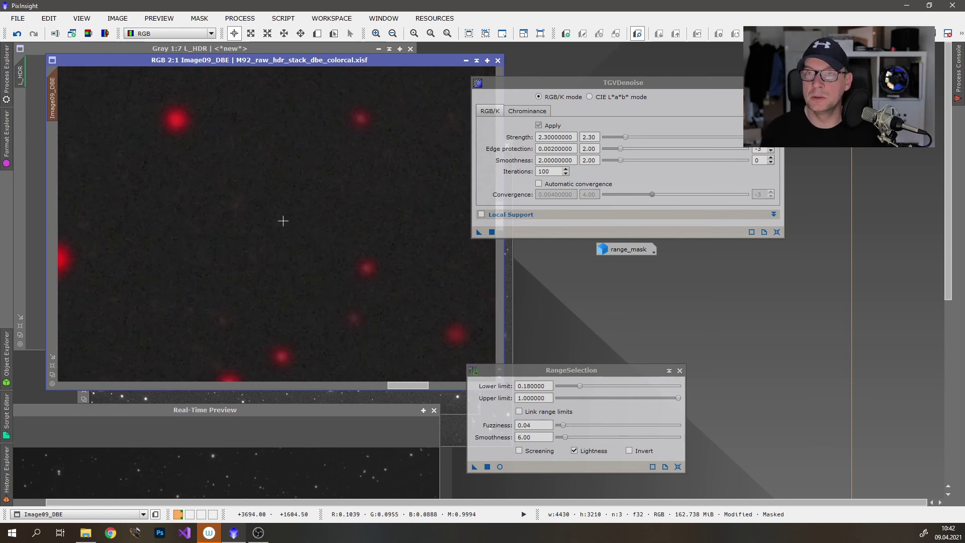
{"action": "scroll", "coordinate": [283, 220], "scroll_direction": "down", "scroll_amount": 3}
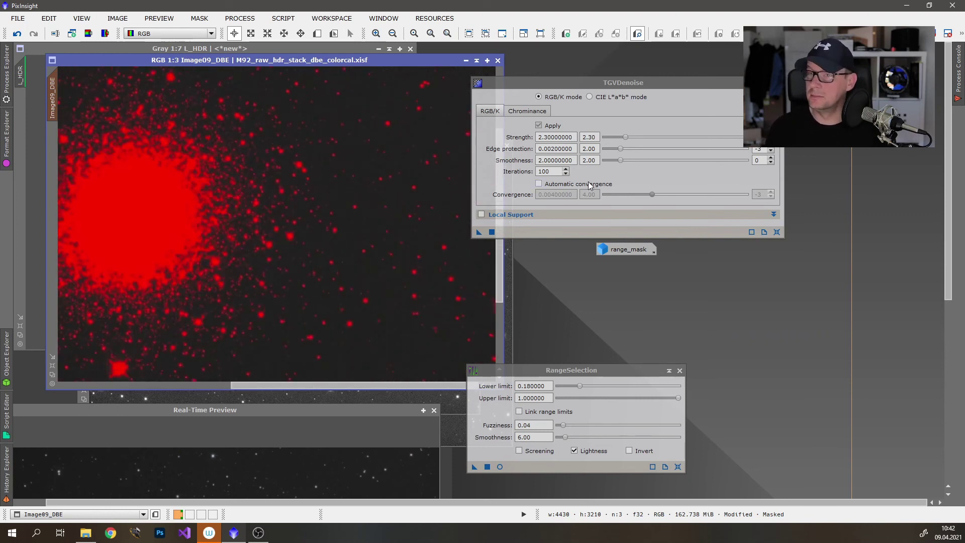
{"action": "scroll", "coordinate": [140, 248], "scroll_direction": "down", "scroll_amount": 2}
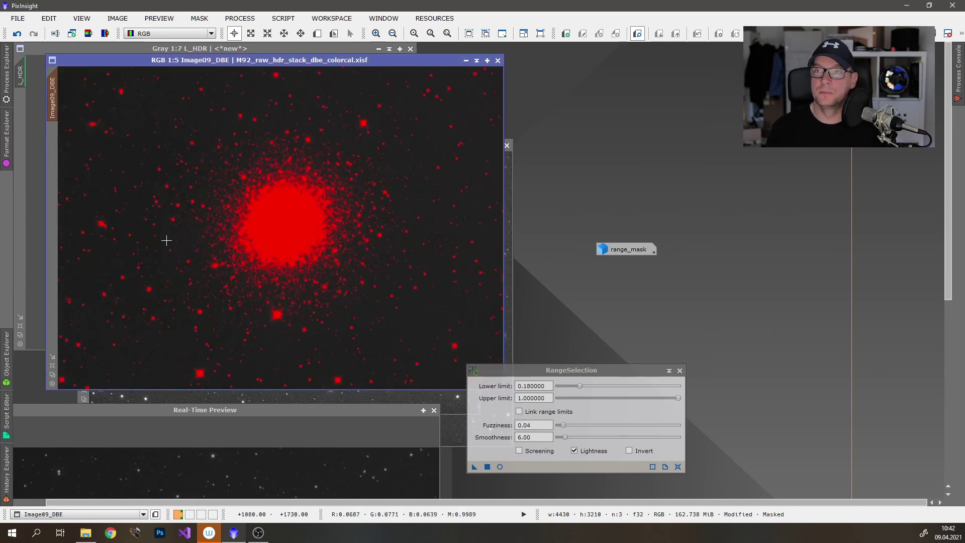
- Disable the mask on the color image and check the denoised cluster as a whole
{"action": "key", "text": "ctrl+shift+k"}
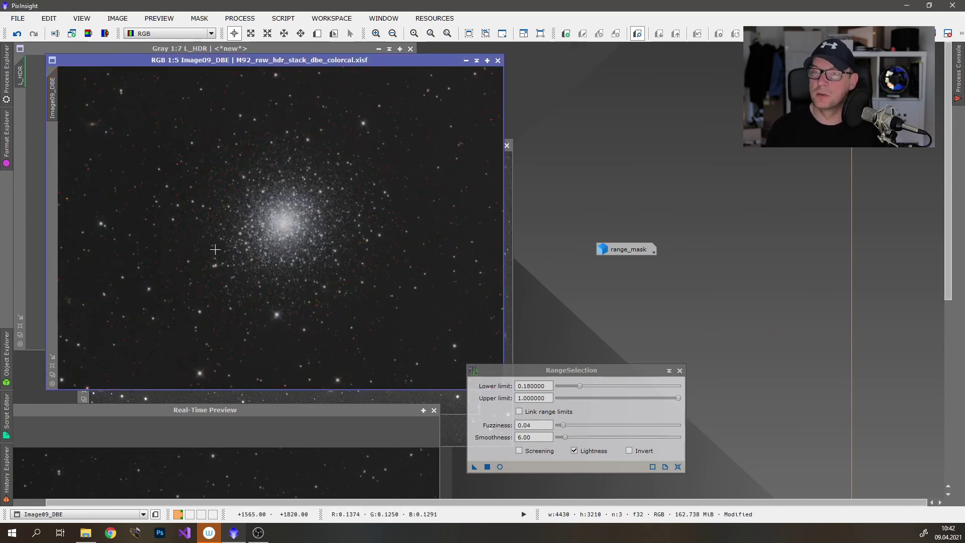
{"action": "scroll", "coordinate": [298, 250], "scroll_direction": "down", "scroll_amount": 1}
{"action": "scroll", "coordinate": [299, 249], "scroll_direction": "up", "scroll_amount": 1}
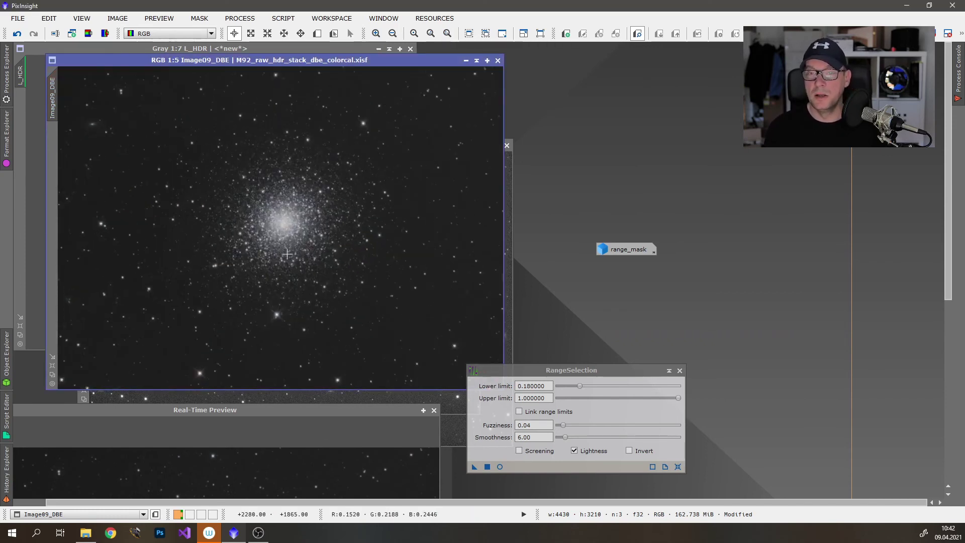
{"action": "scroll", "coordinate": [284, 242], "scroll_direction": "down", "scroll_amount": 1}
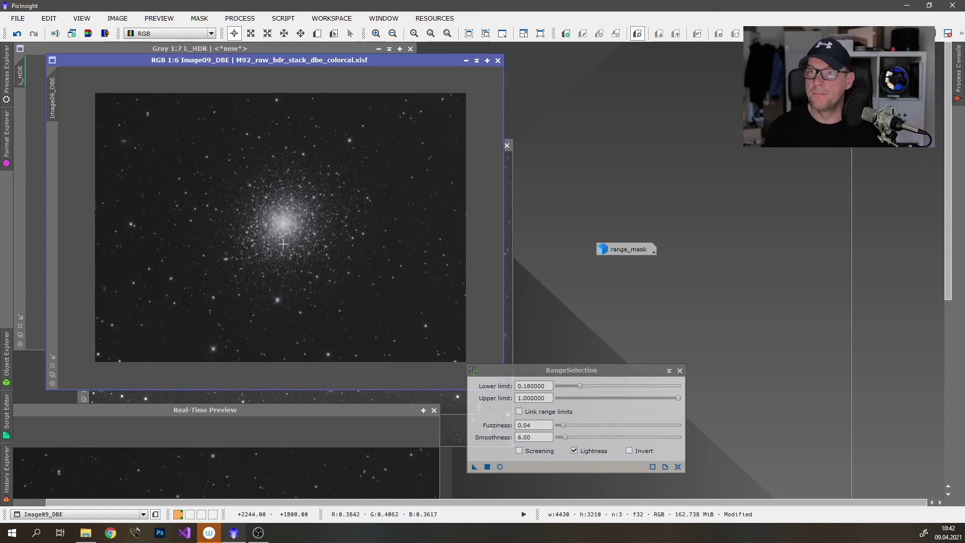
- Close RangeSelection and the real-time preview and enlarge the color image window
{"action": "left_click_drag", "start_coordinate": [588, 374], "coordinate": [703, 368]}
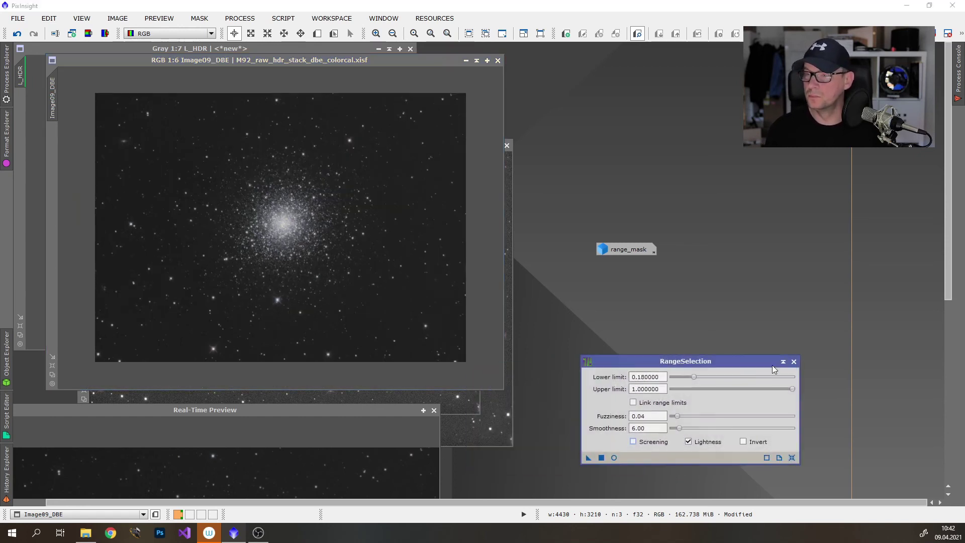
{"action": "left_click", "coordinate": [793, 361]}
{"action": "left_click_drag", "start_coordinate": [503, 389], "coordinate": [580, 404]}
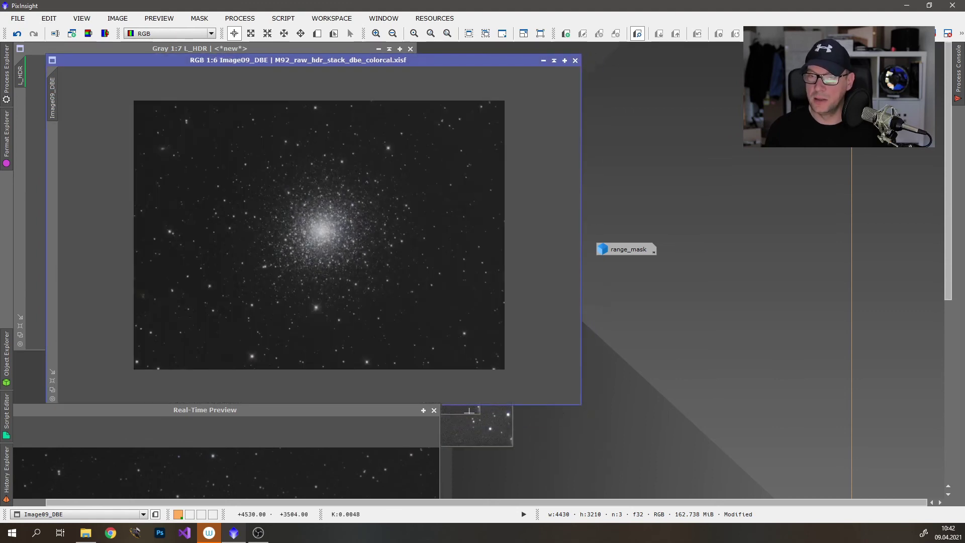
{"action": "left_click", "coordinate": [433, 411]}
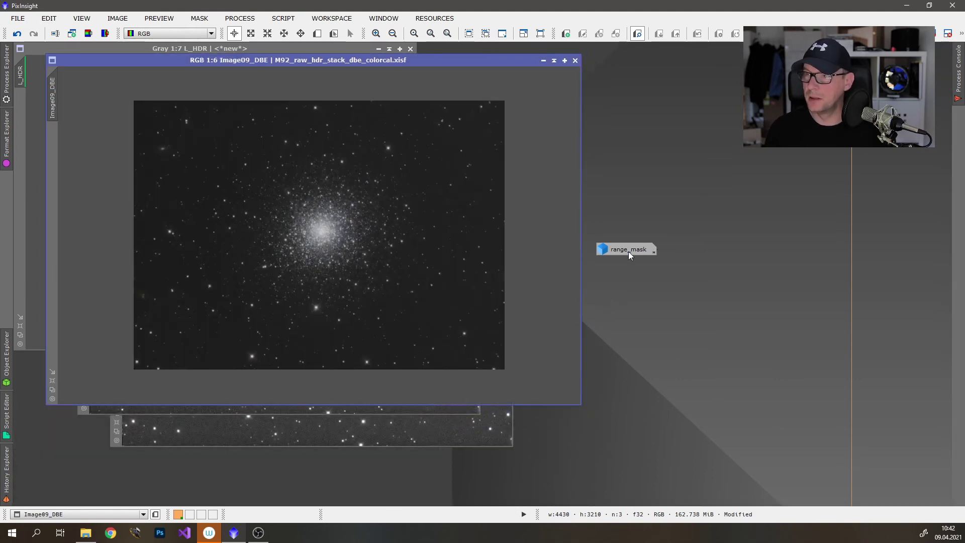
- Restore and close the range mask image despite its active mask references, and enlarge the color image window further
{"action": "double_click", "coordinate": [629, 251]}
{"action": "key", "text": "ctrl+w"}
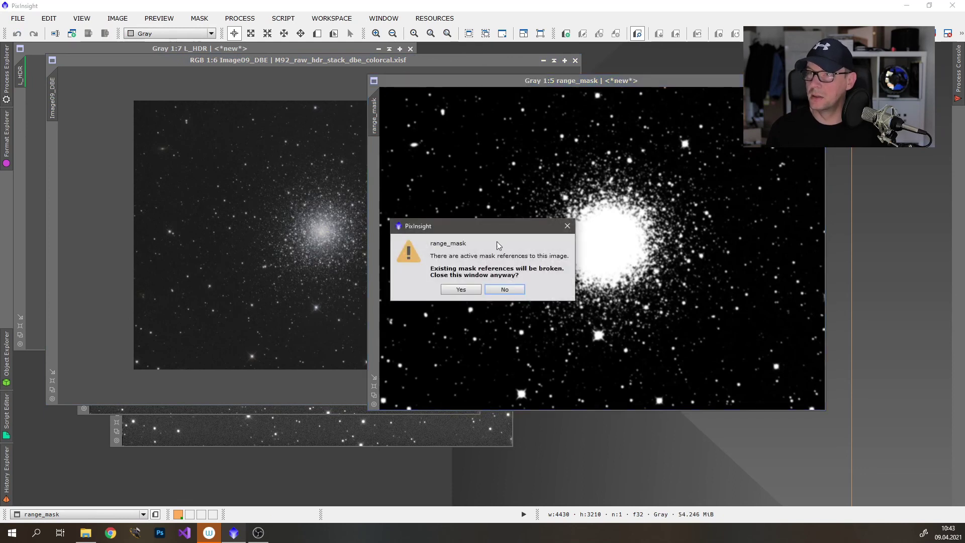
{"action": "left_click", "coordinate": [461, 291]}
{"action": "left_click_drag", "start_coordinate": [580, 401], "coordinate": [653, 479]}
{"action": "scroll", "coordinate": [315, 269], "scroll_direction": "up", "scroll_amount": 1}
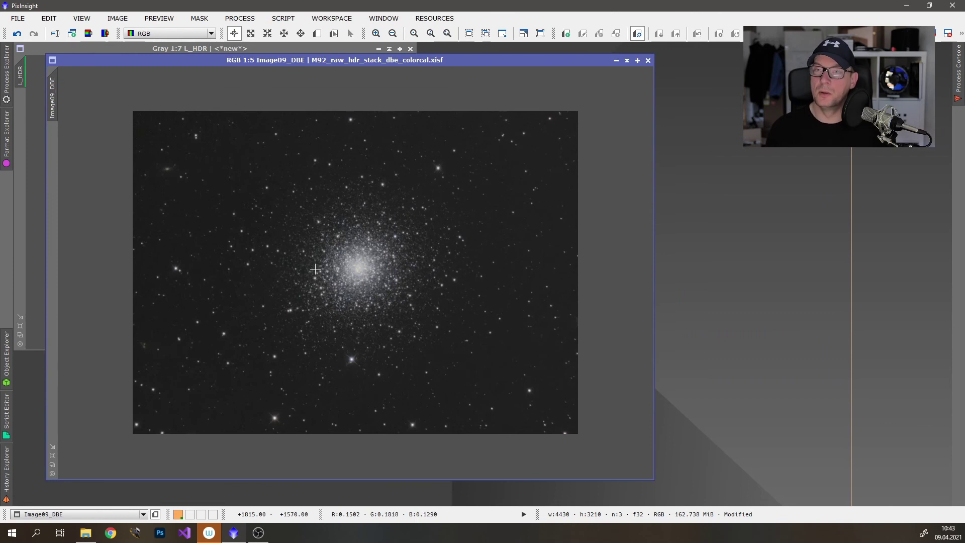
- Open CurvesTransformation, select the RGB/K curve and place its real-time preview beside the curve editor
{"action": "scroll", "coordinate": [315, 269], "scroll_direction": "up", "scroll_amount": 1}
{"action": "left_click", "coordinate": [235, 18]}
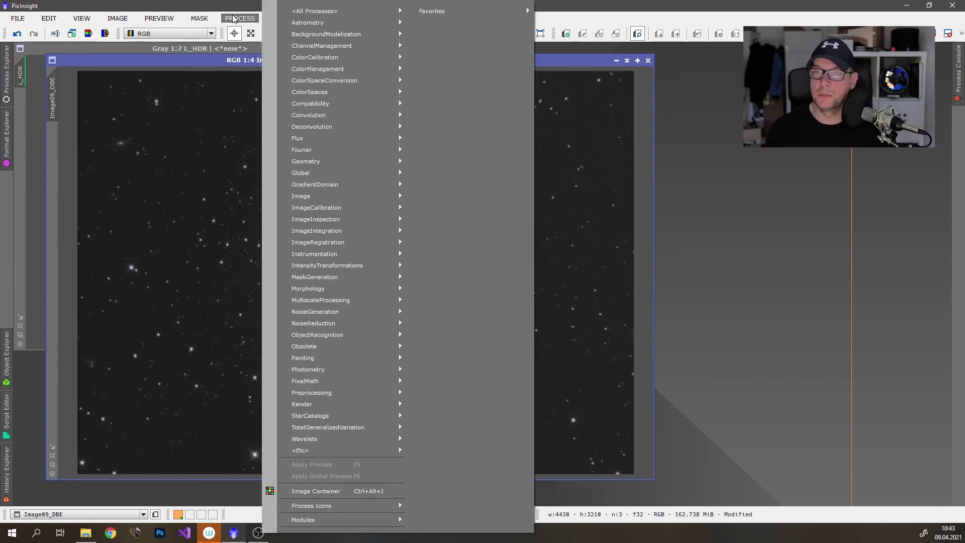
{"action": "mouse_move", "coordinate": [357, 265]}
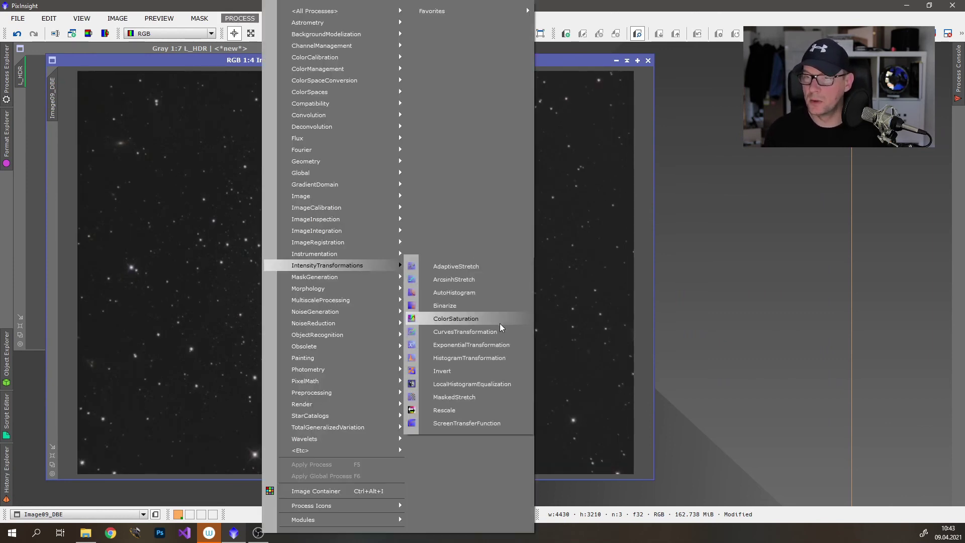
{"action": "left_click", "coordinate": [464, 331]}
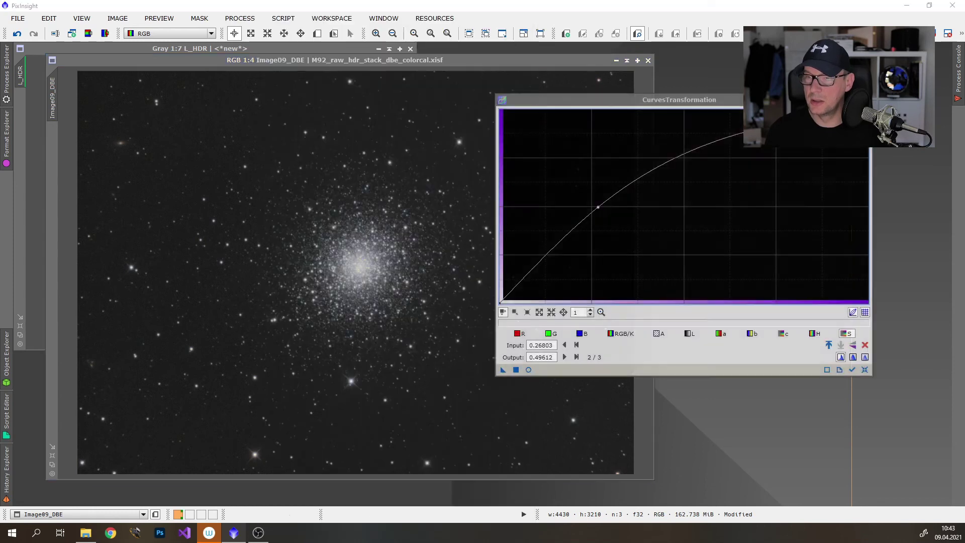
{"action": "left_click", "coordinate": [622, 334]}
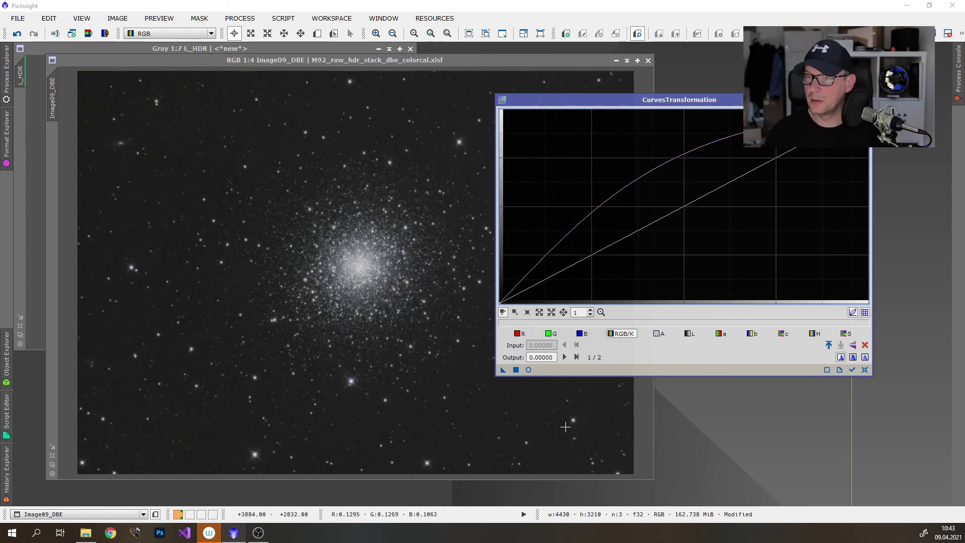
{"action": "left_click", "coordinate": [528, 369]}
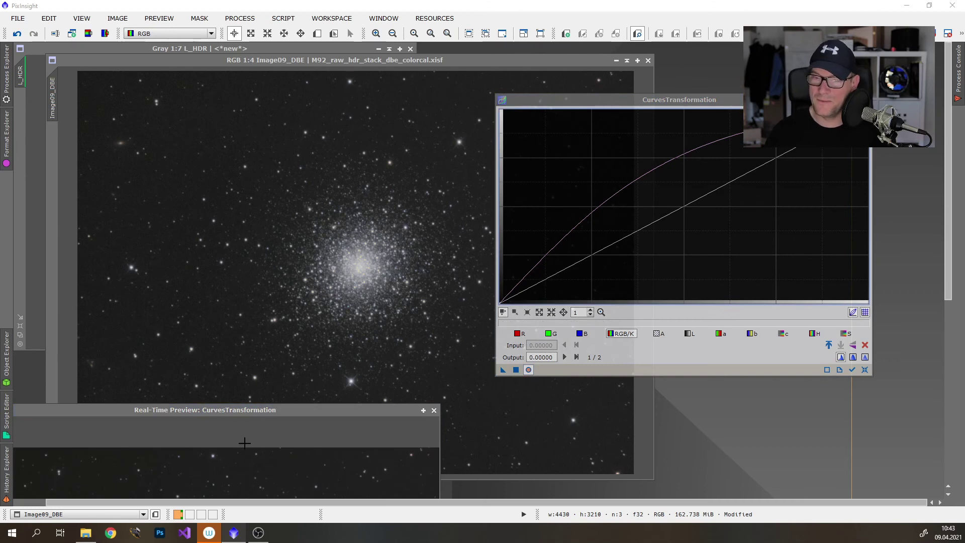
{"action": "left_click_drag", "start_coordinate": [262, 408], "coordinate": [286, 71]}
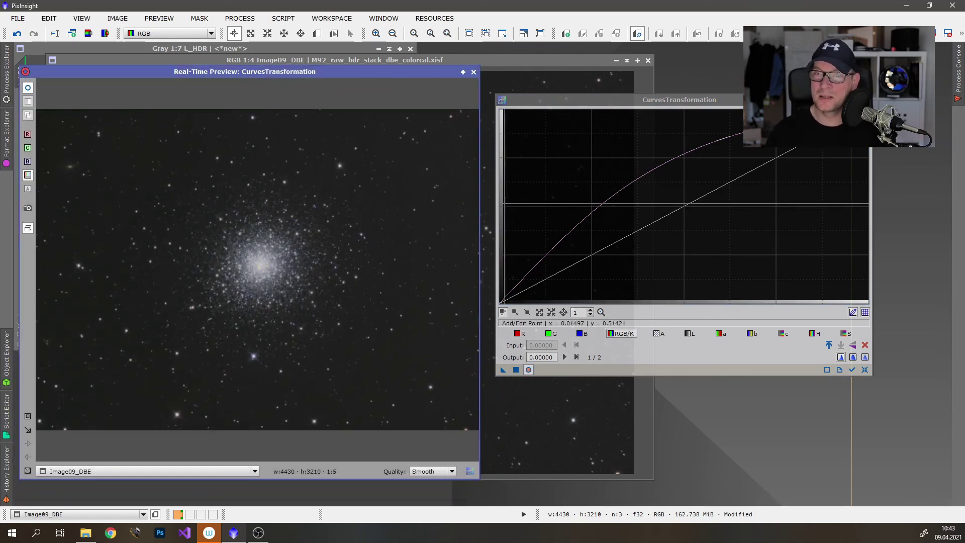
- Shape the RGB/K curve with a slightly lowered shadow point near input 0.10 and points at about 0.222/0.287 and 0.743/0.757
{"action": "left_click", "coordinate": [534, 287]}
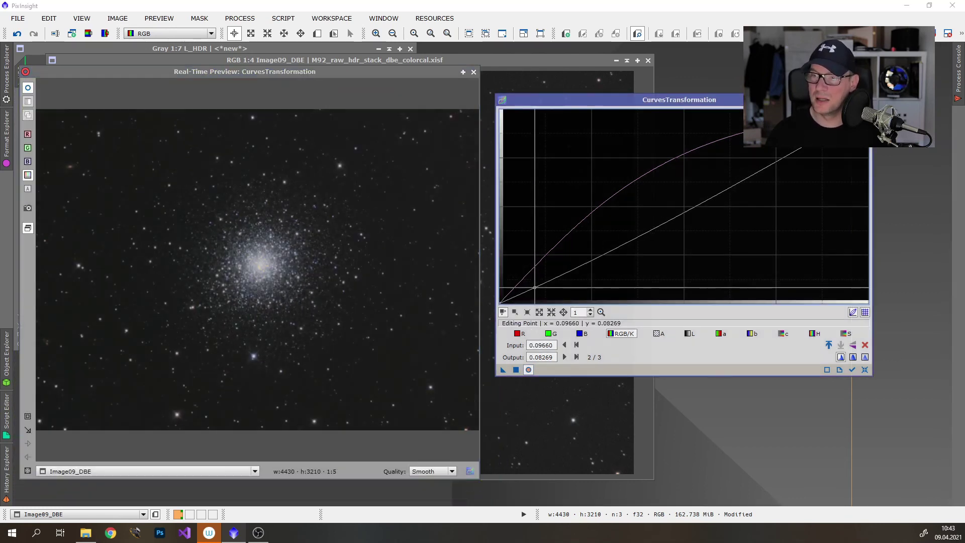
{"action": "left_click_drag", "start_coordinate": [535, 287], "coordinate": [536, 288]}
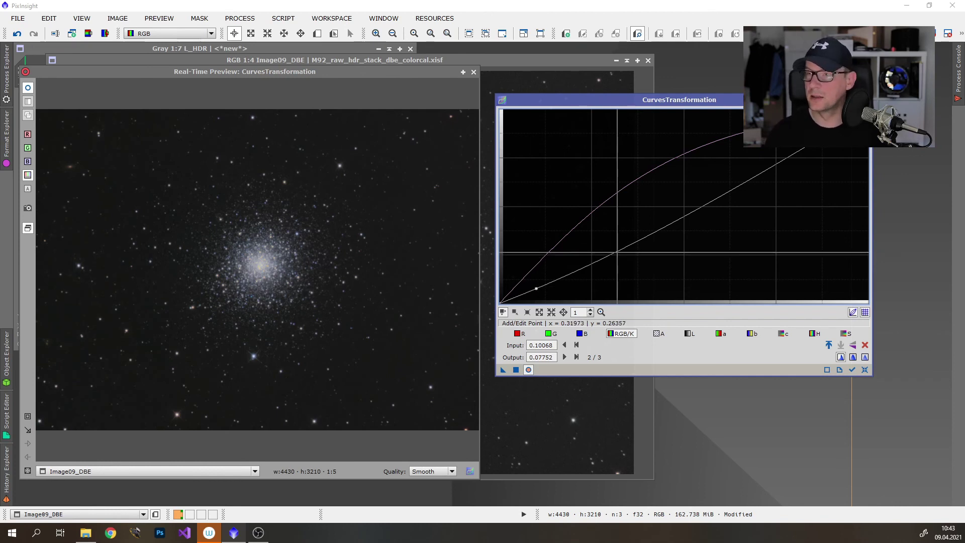
{"action": "left_click_drag", "start_coordinate": [593, 263], "coordinate": [596, 246]}
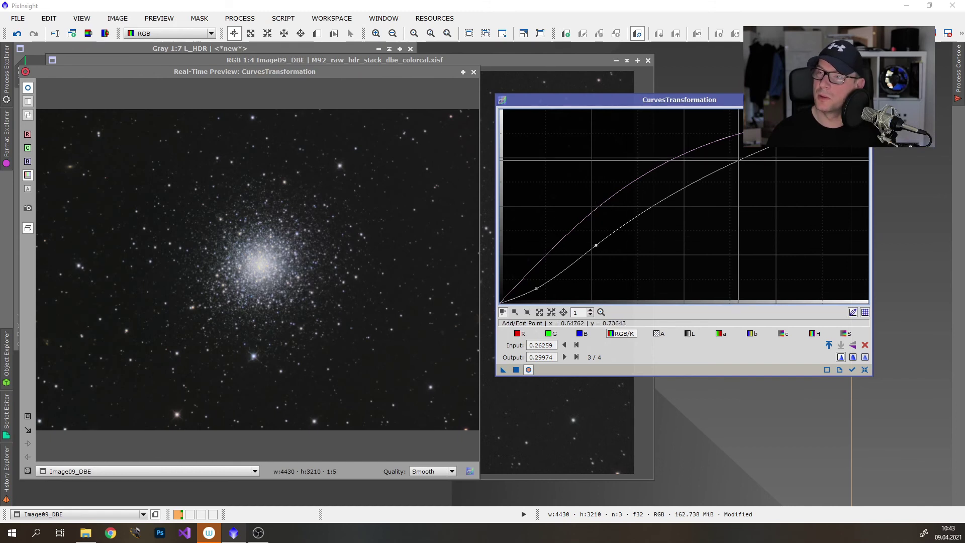
{"action": "left_click_drag", "start_coordinate": [738, 161], "coordinate": [746, 165]}
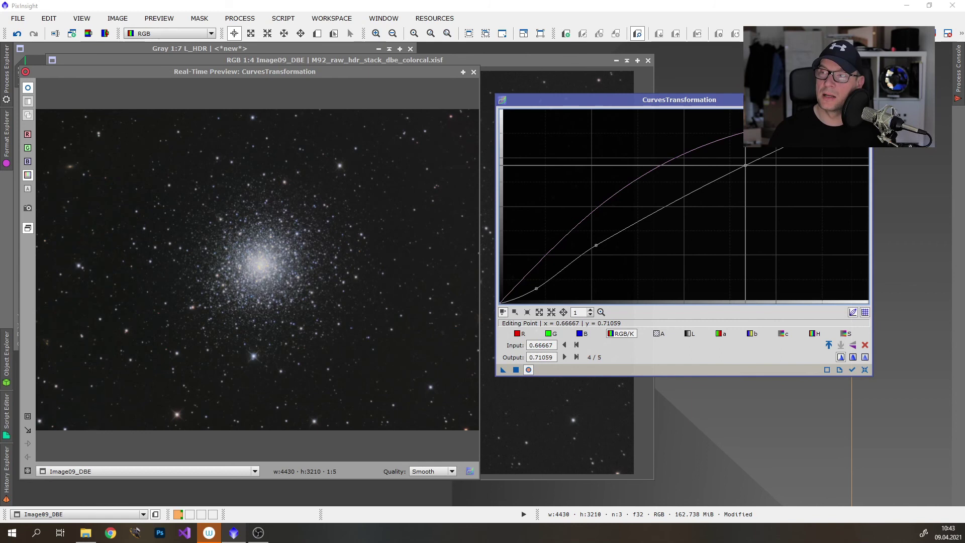
{"action": "left_click_drag", "start_coordinate": [746, 165], "coordinate": [781, 249]}
{"action": "left_click_drag", "start_coordinate": [782, 250], "coordinate": [772, 156]}
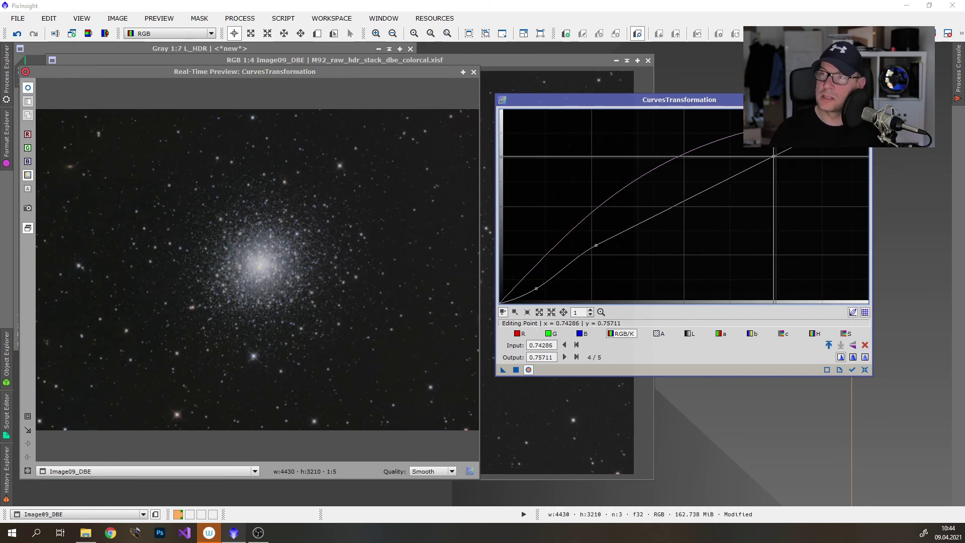
{"action": "left_click_drag", "start_coordinate": [595, 245], "coordinate": [602, 227]}
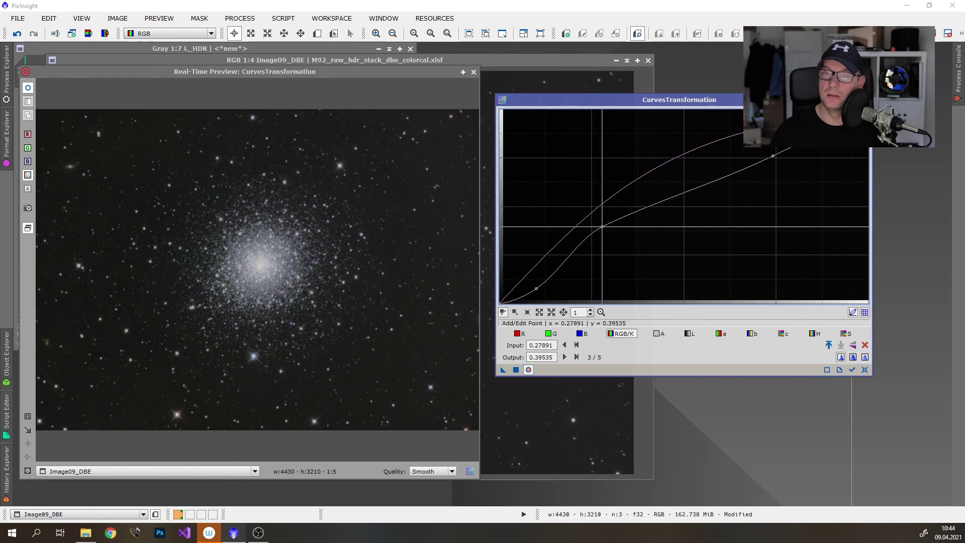
{"action": "left_click_drag", "start_coordinate": [537, 289], "coordinate": [540, 288]}
{"action": "left_click_drag", "start_coordinate": [602, 228], "coordinate": [581, 247]}
- Apply the curves to the color image and close the real-time preview and CurvesTransformation
{"action": "left_click_drag", "start_coordinate": [503, 370], "coordinate": [505, 394]}
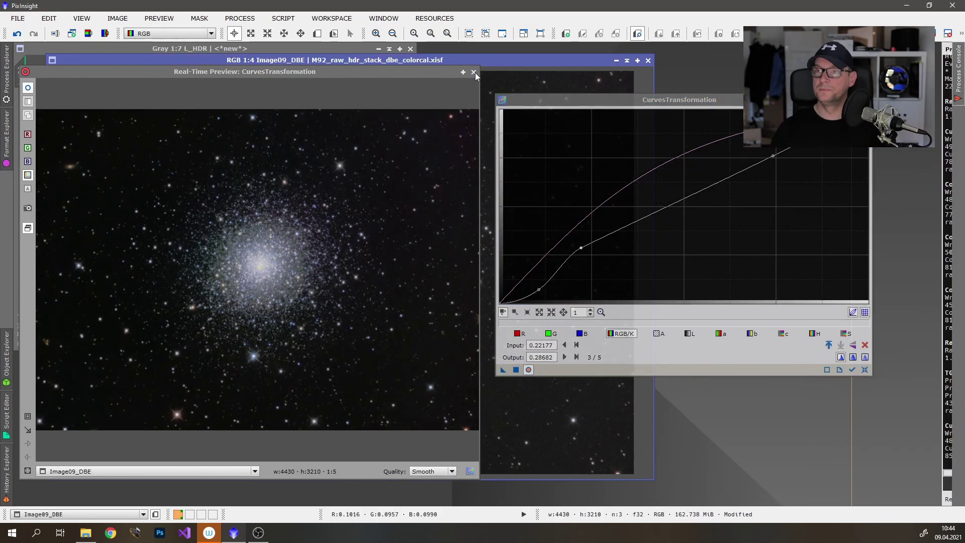
{"action": "left_click", "coordinate": [473, 72]}
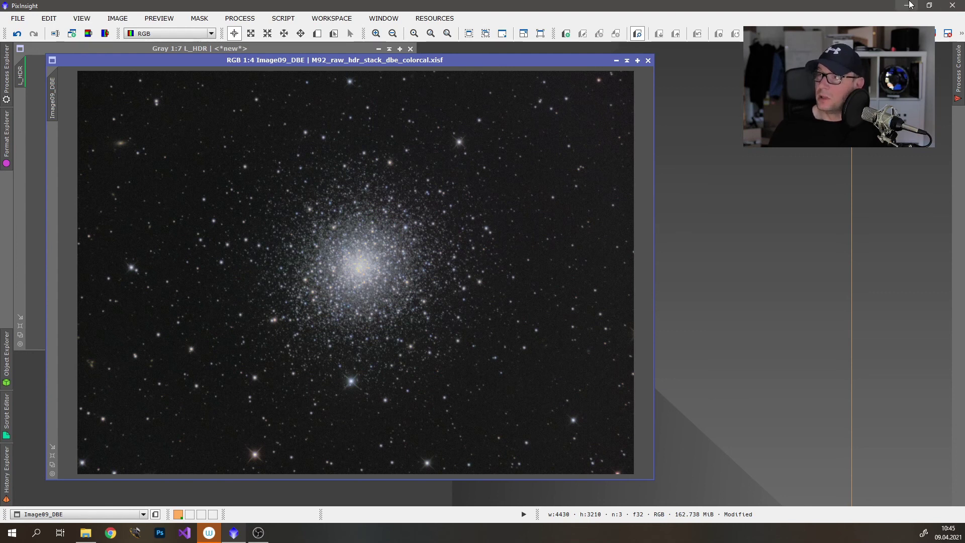
{"action": "left_click", "coordinate": [906, 6]}
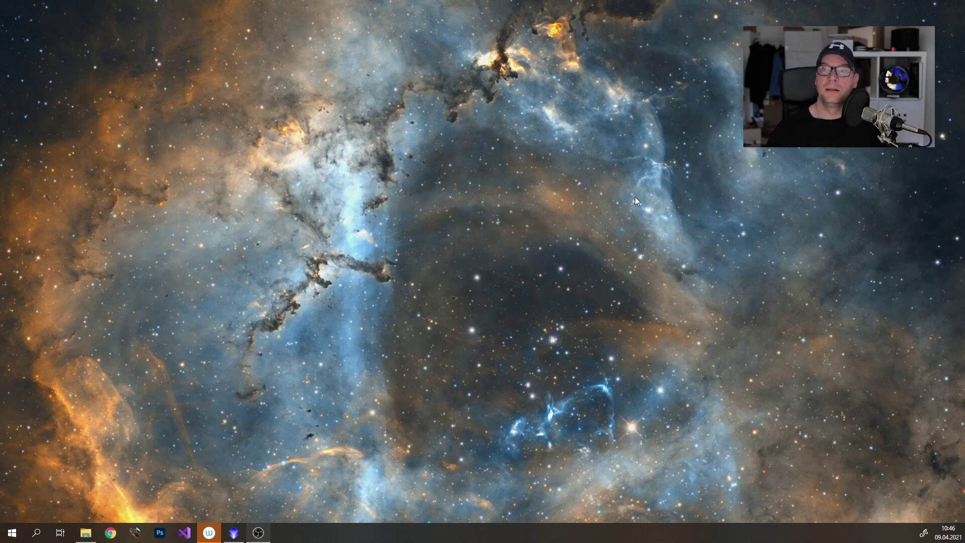
{"action": "left_click", "coordinate": [234, 525]}
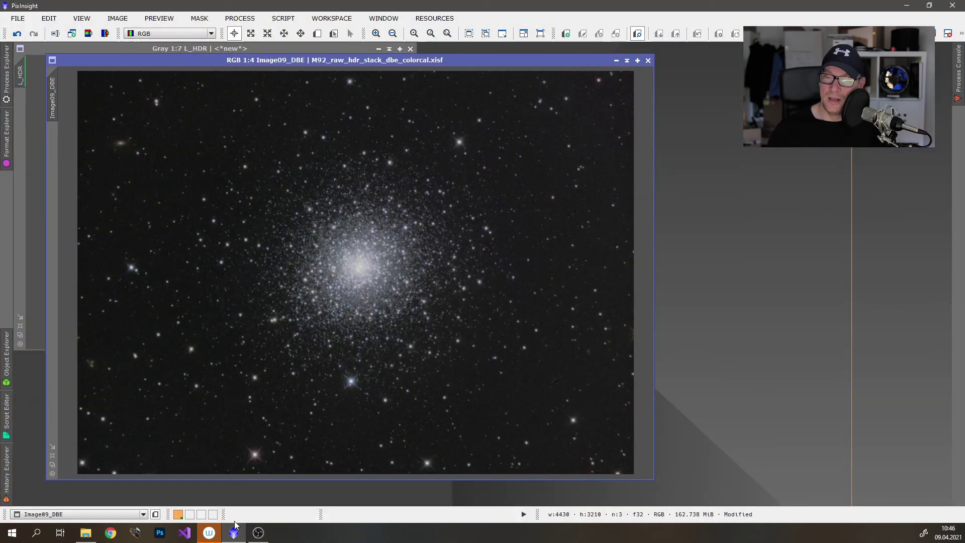